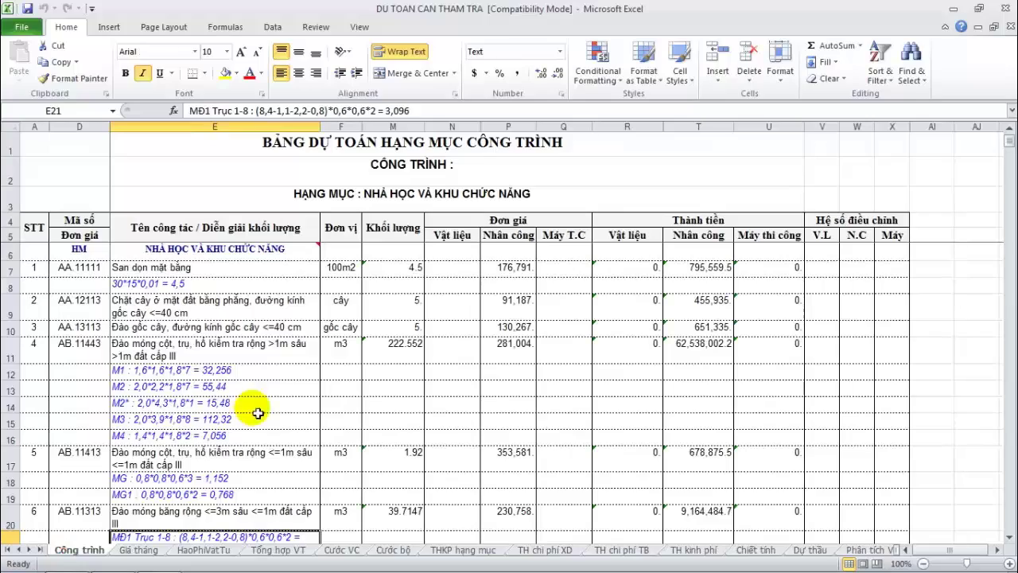
Look through the work items on the Công trình sheet and the materials listed on the Giá tháng sheet.
left_click(268, 389)
scroll(278, 394, "down", 7)
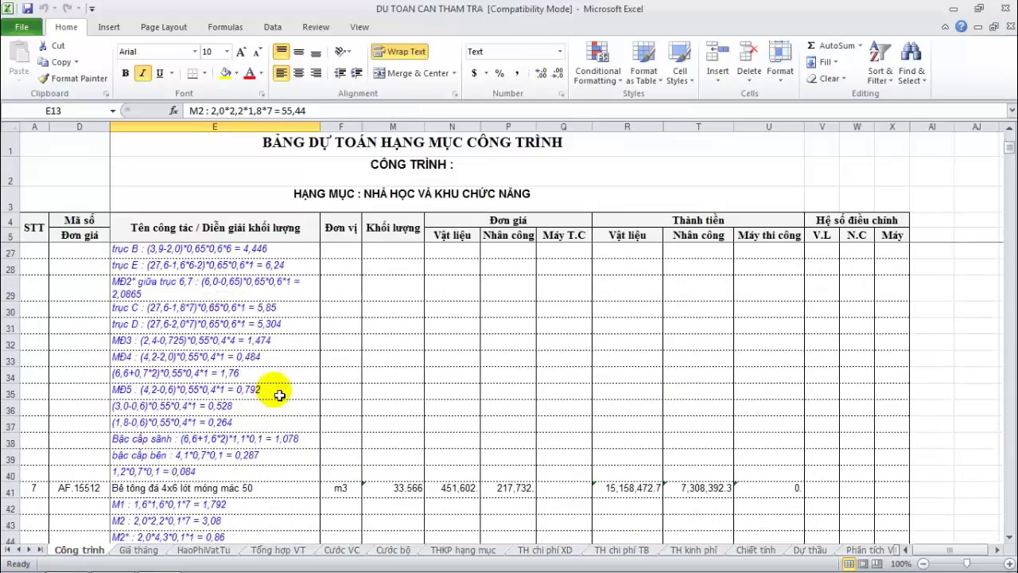
scroll(280, 395, "down", 2)
left_click(141, 550)
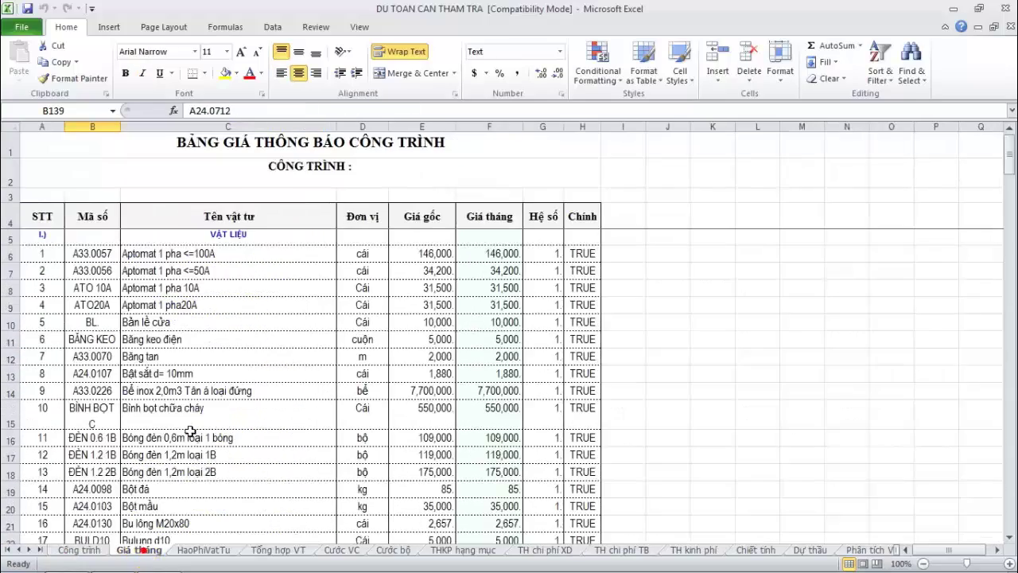
scroll(221, 370, "down", 4)
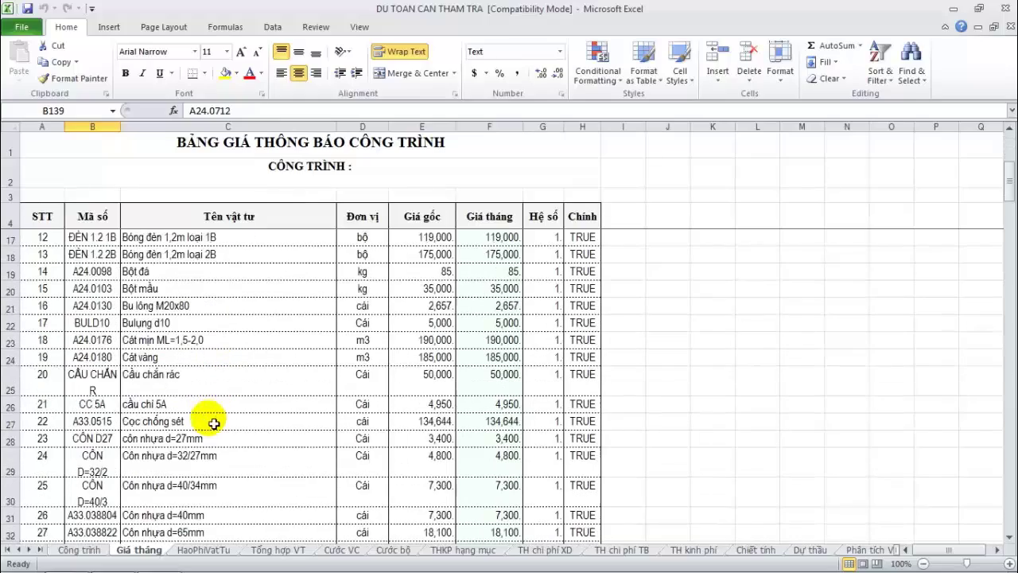
scroll(219, 485, "down", 3)
scroll(224, 484, "down", 2)
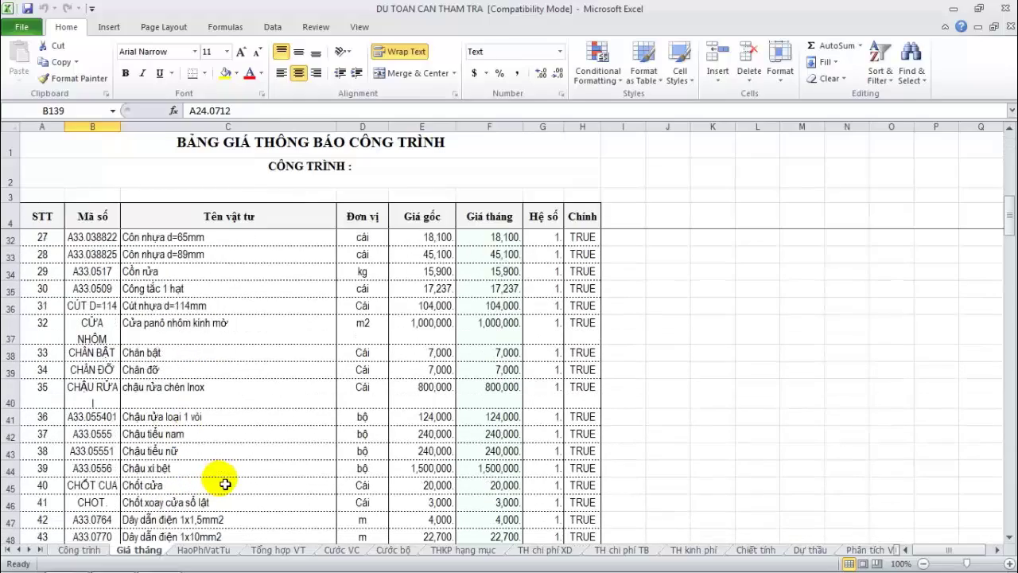
scroll(225, 484, "down", 3)
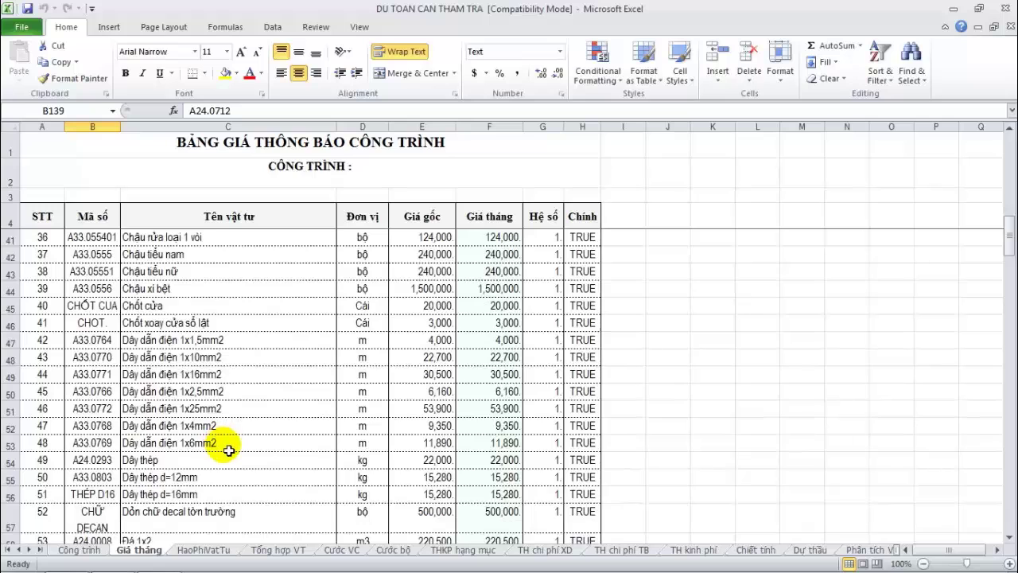
Append SASDA to the material name Dây thép in cell C54 of the Giá tháng sheet.
left_click(229, 464)
double_click(234, 465)
type("S")
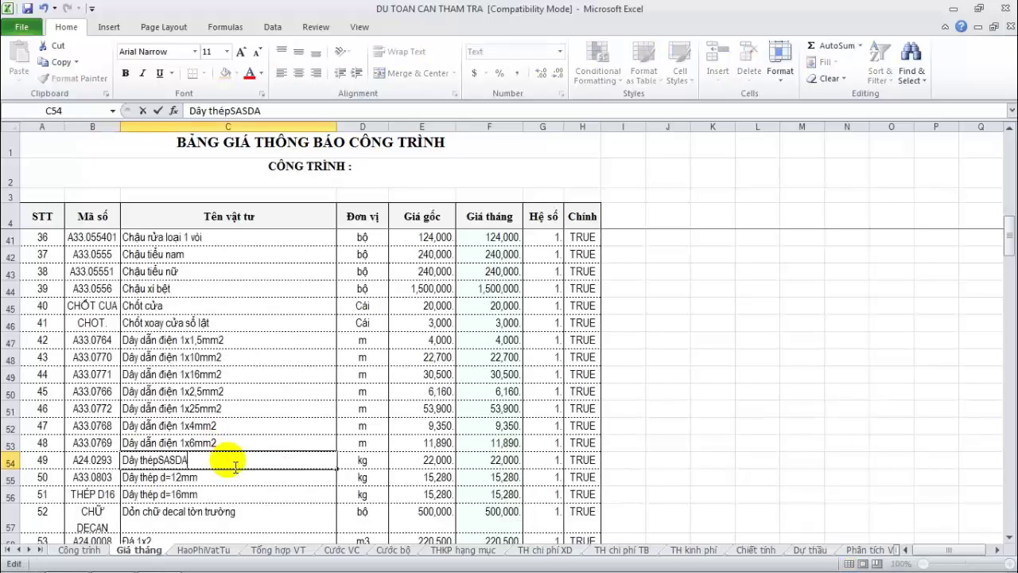
type("ASDA")
key("Return")
Append ASDASD to the material names Đinh in C69 and Đinh đỉa in C70, and replace the name in C71 with AASDADSD.
scroll(246, 484, "down", 6)
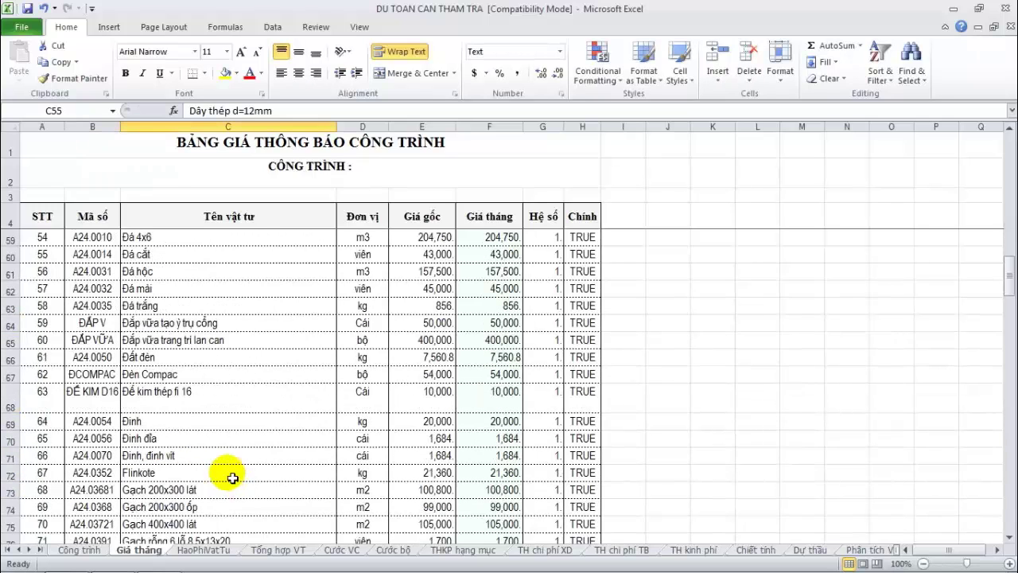
left_click(223, 430)
double_click(223, 430)
type("ASDASD")
left_click(225, 455)
type("AASD")
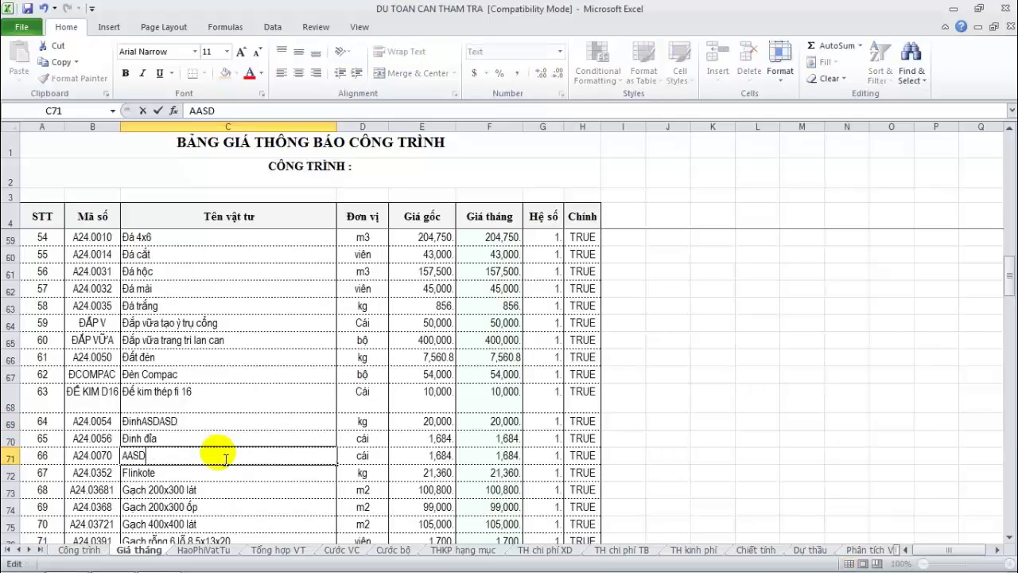
left_click(224, 442)
double_click(224, 442)
type("ASDASD")
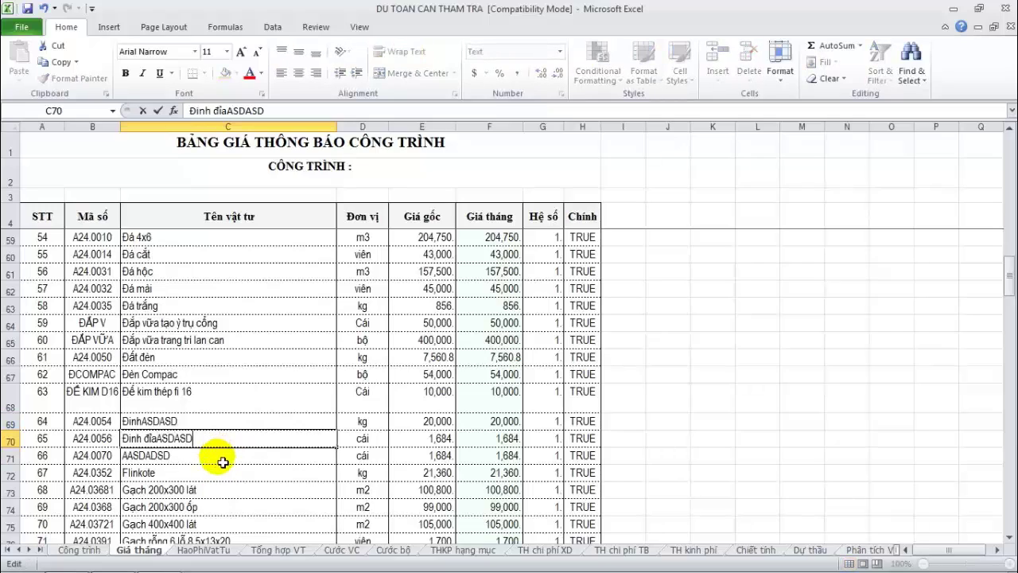
Append ASD to the material name Thép hình in cell C139.
scroll(222, 462, "down", 20)
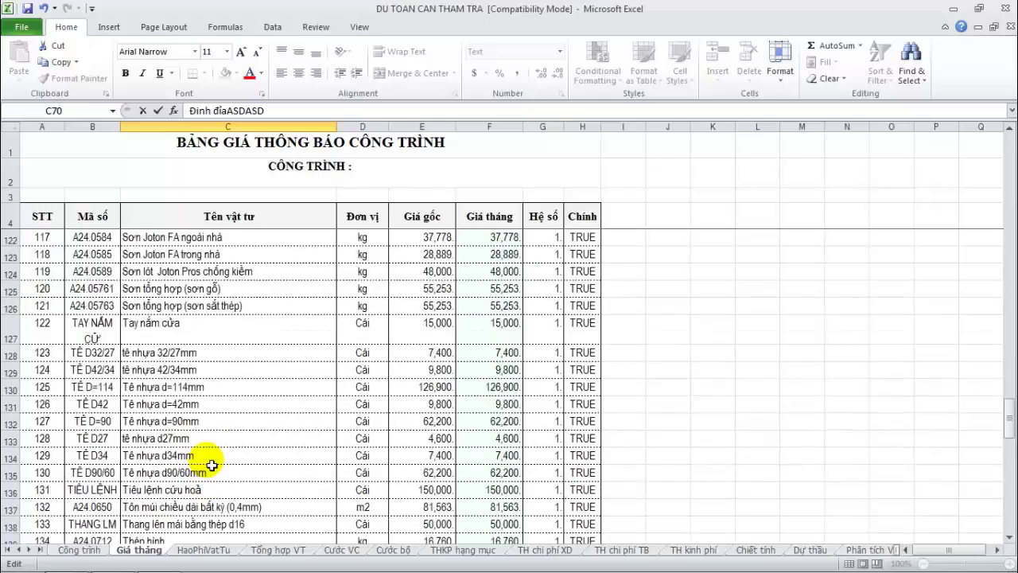
scroll(212, 466, "down", 2)
double_click(213, 430)
type("ASD")
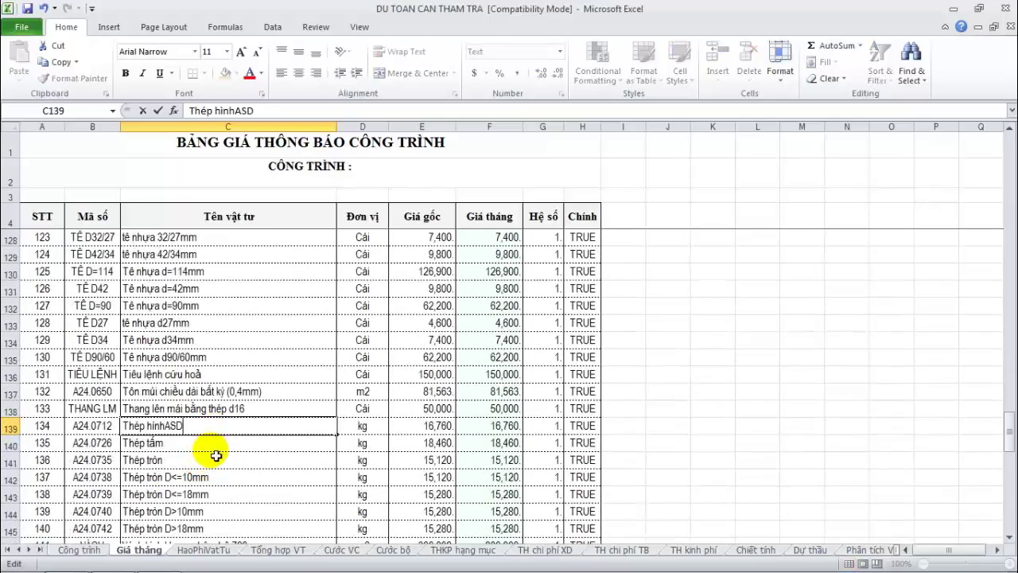
key("Return")
Append ASD to the names Thép tròn D<=10mm, Thép tròn D<=18mm and Thép tròn D>10mm in cells C142 to C144.
key("ctrl+Down")
scroll(214, 448, "up", 4)
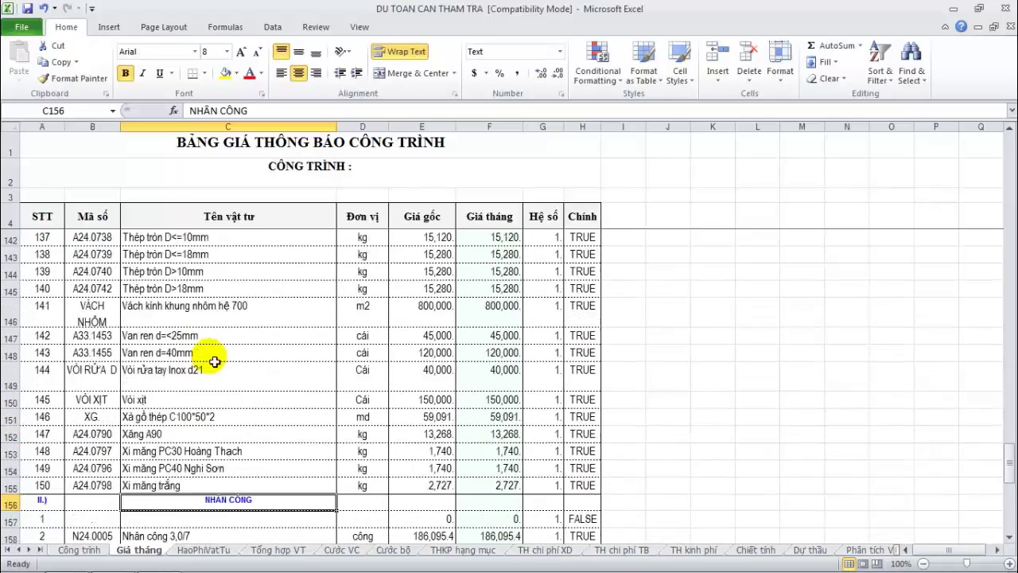
double_click(233, 340)
type("ASD")
double_click(235, 366)
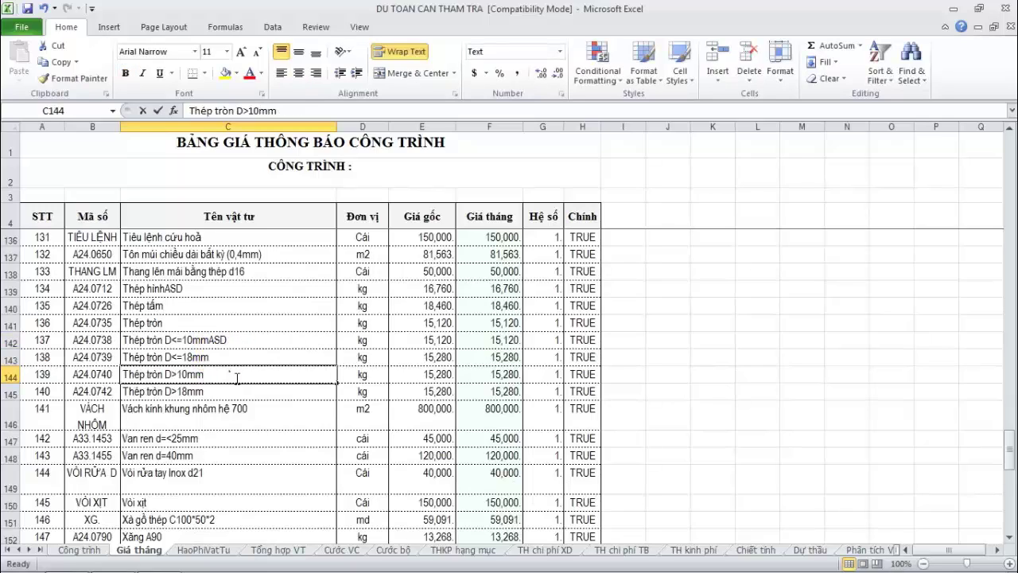
type("ASD")
double_click(248, 355)
type("ASD")
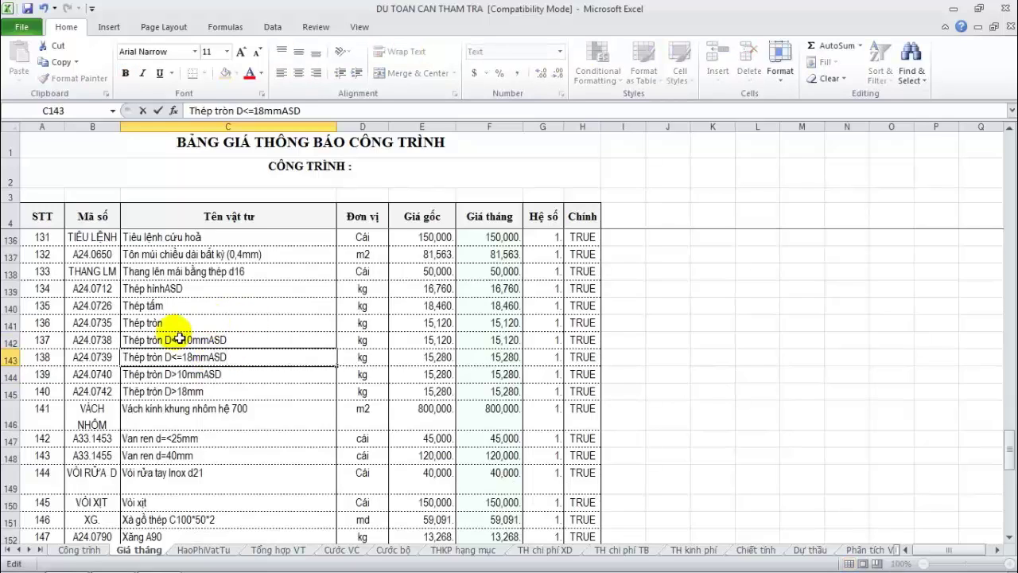
Save the edited DU TOAN CAN THAM TRA workbook.
left_click(29, 8)
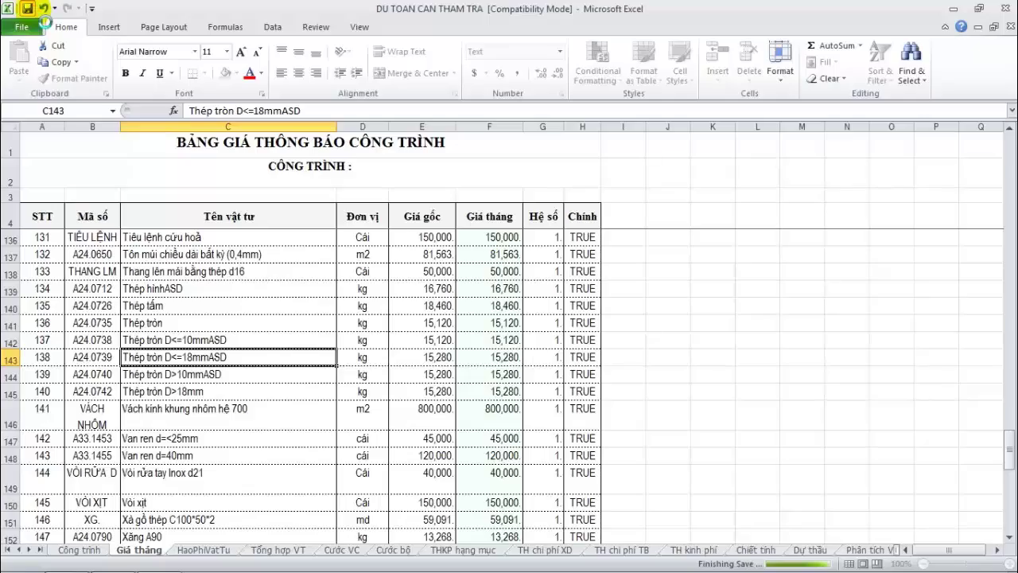
left_click(257, 323)
scroll(257, 325, "up", 7)
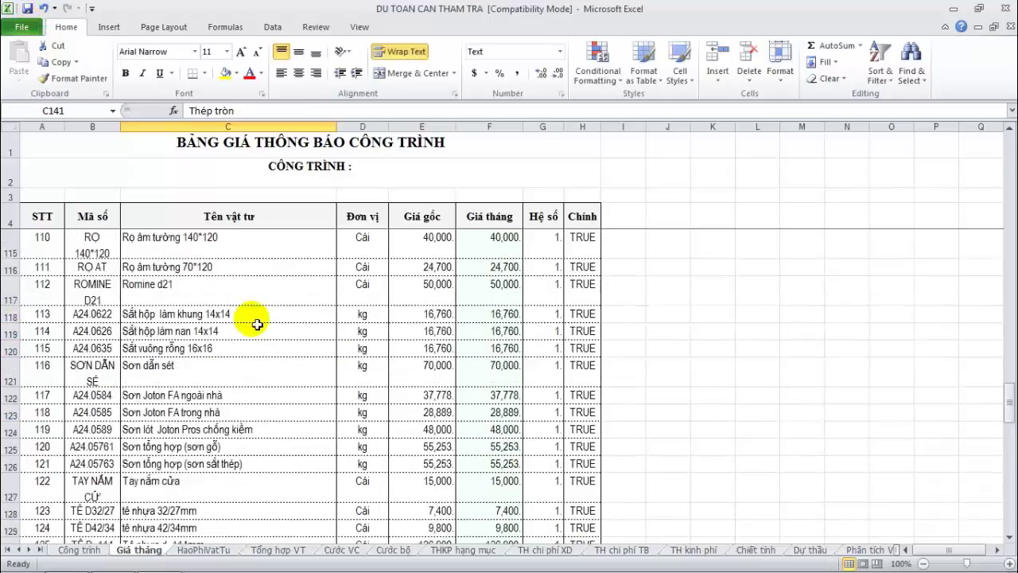
scroll(257, 323, "up", 20)
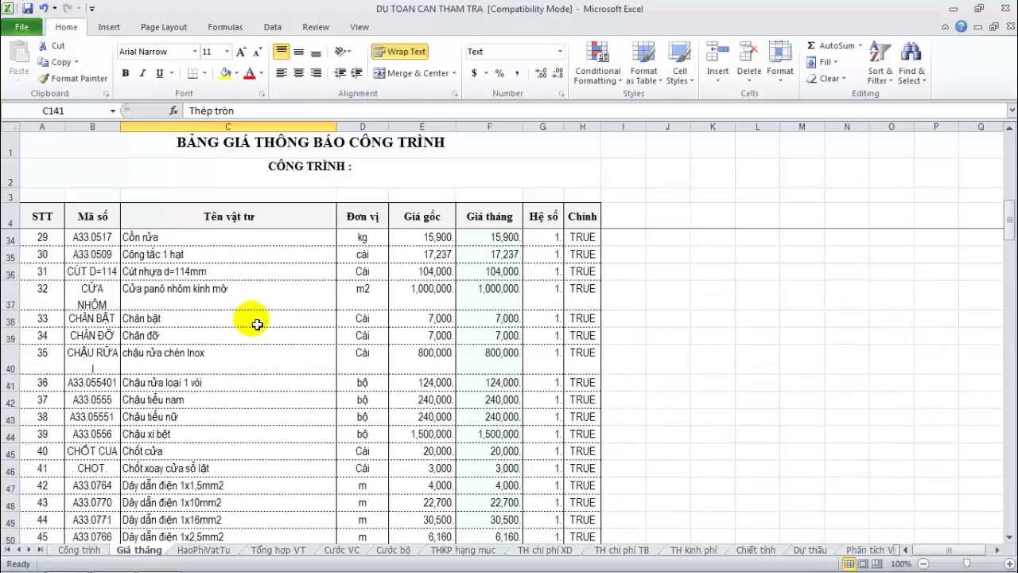
scroll(257, 324, "up", 10)
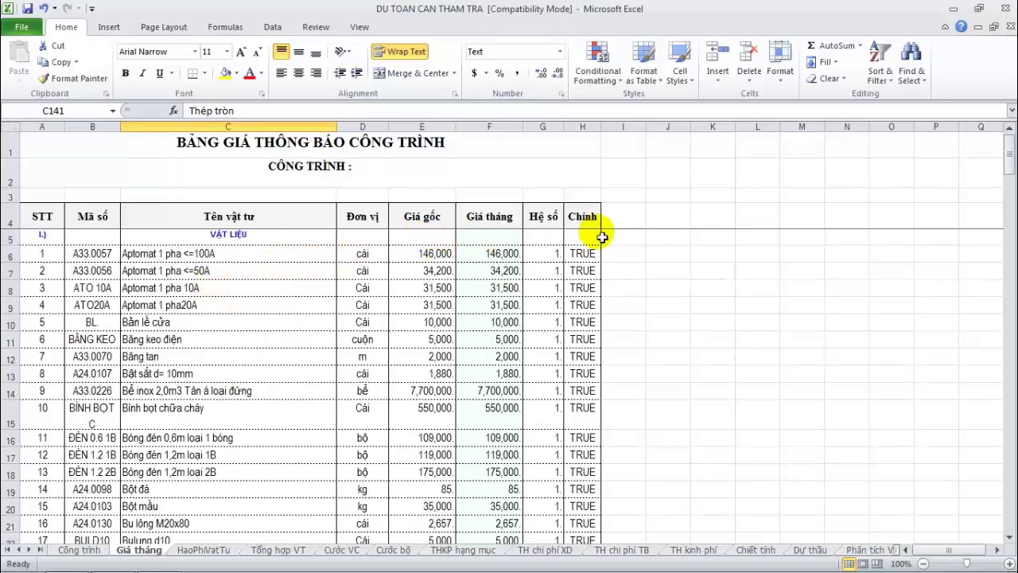
Launch DuToanCT from the desktop and show its Thẩm tra section.
left_click(953, 8)
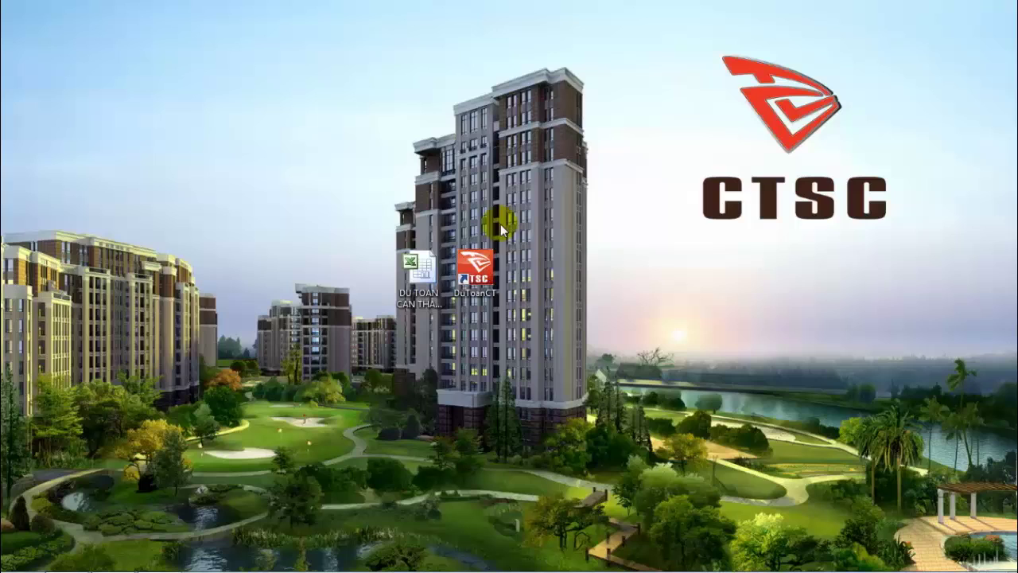
double_click(485, 271)
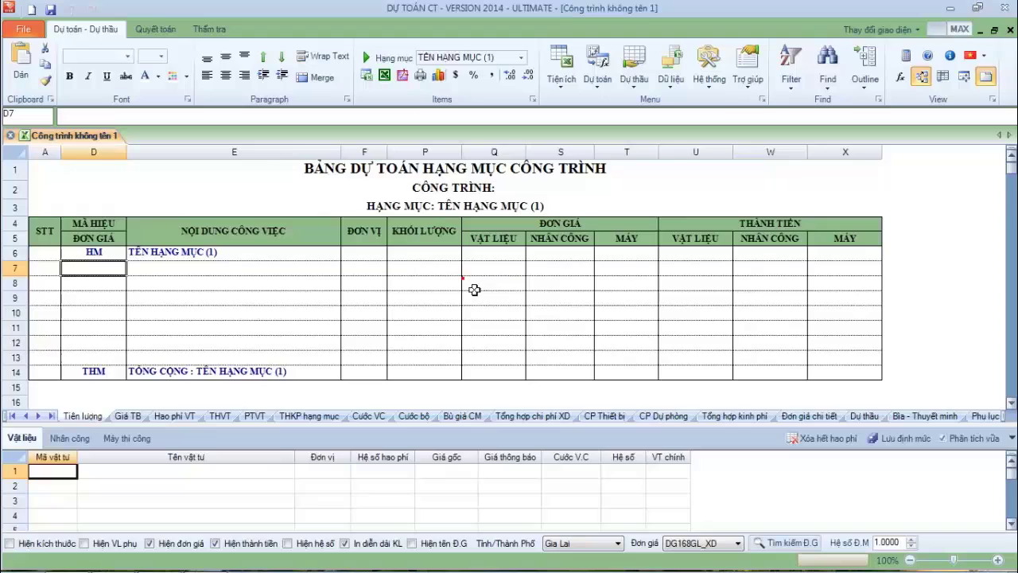
left_click(473, 287)
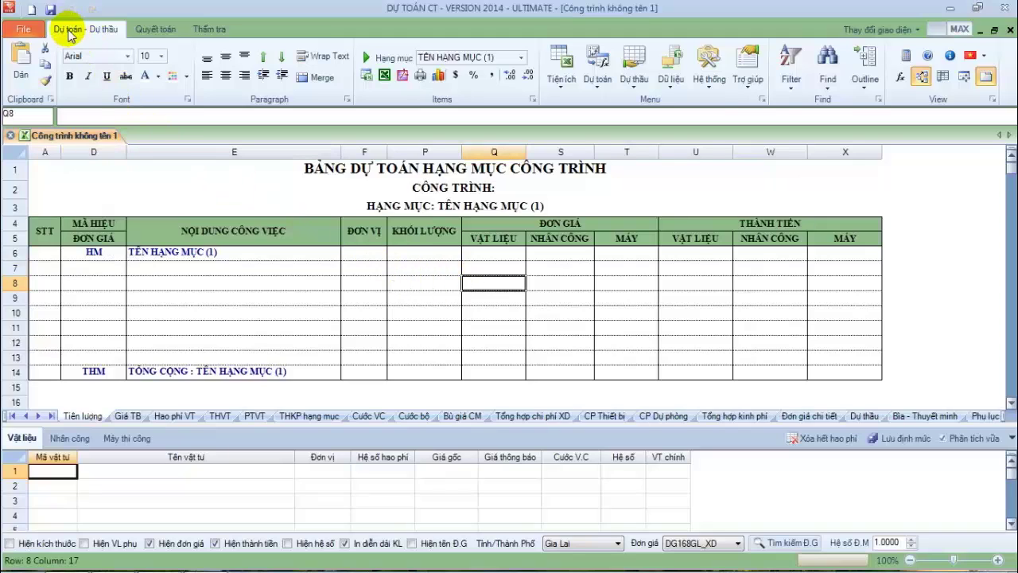
left_click(203, 30)
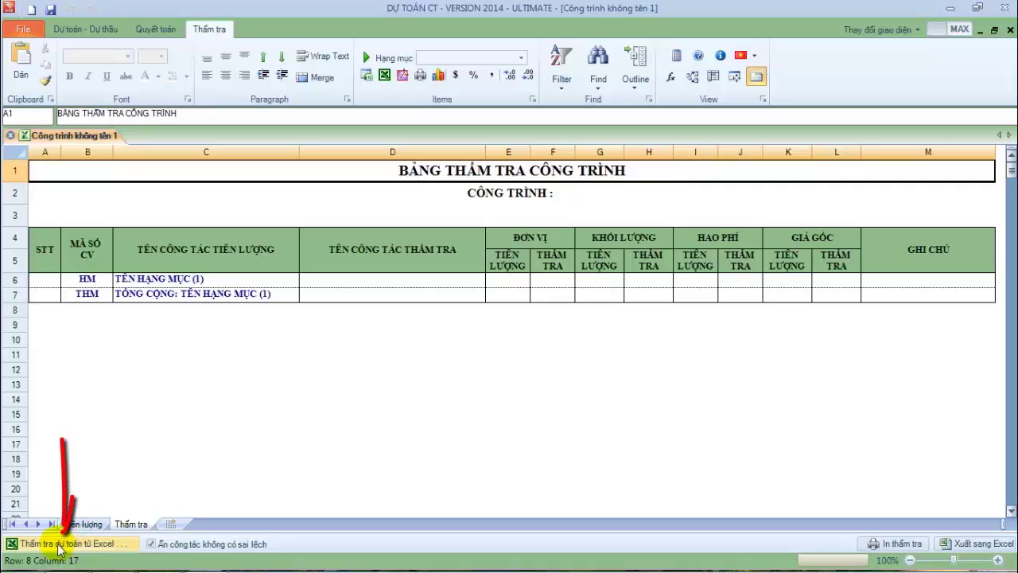
Start an estimate appraisal from Excel and load the DU TOAN CAN THAM TRA file from the Desktop.
left_click(58, 544)
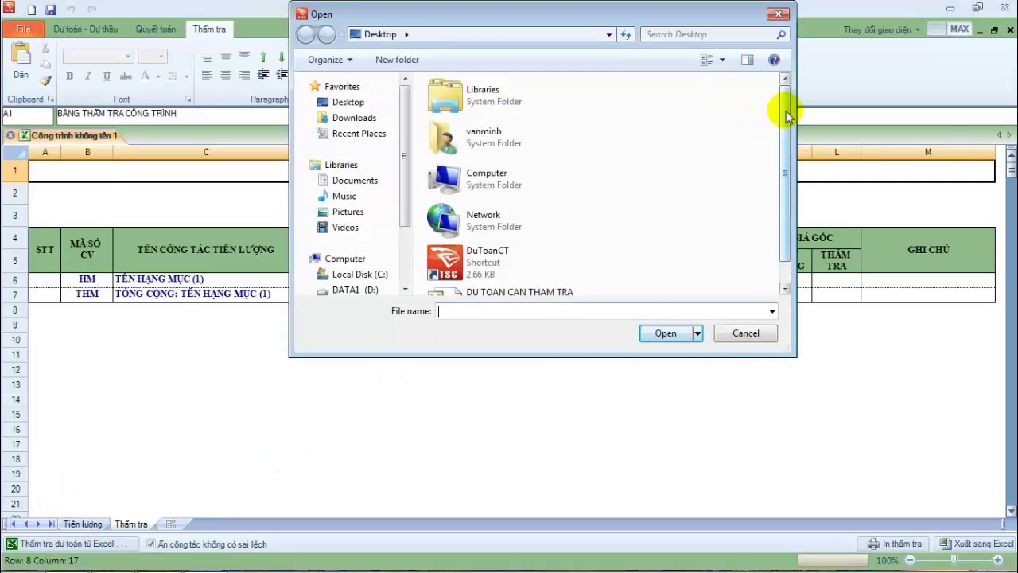
scroll(782, 108, "down", 1)
left_click(488, 278)
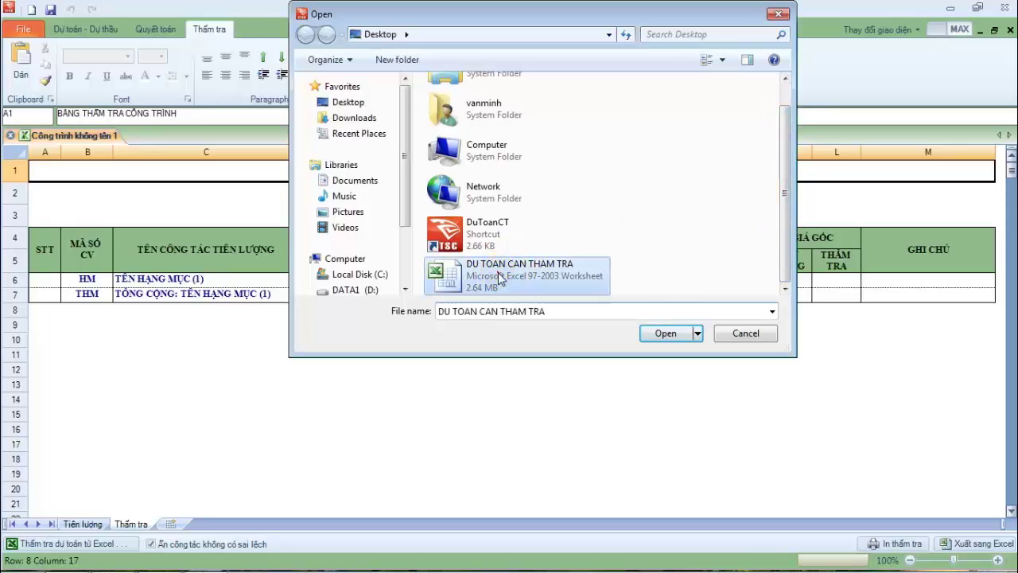
left_click(666, 334)
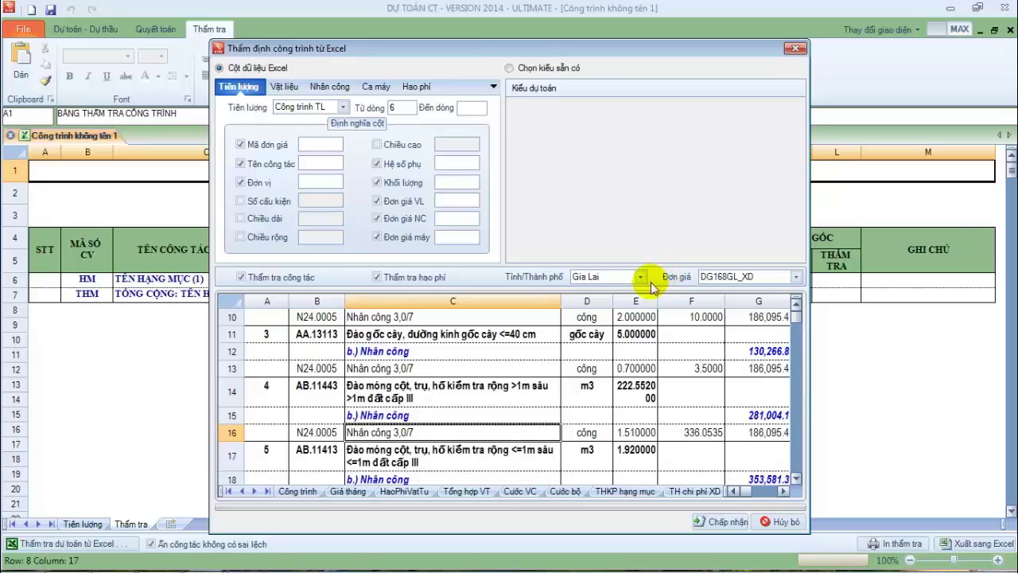
Examine the column layout and first work item of the Công trình sheet in Excel, and return to the Thẩm định công trình từ Excel dialog.
left_click(160, 557)
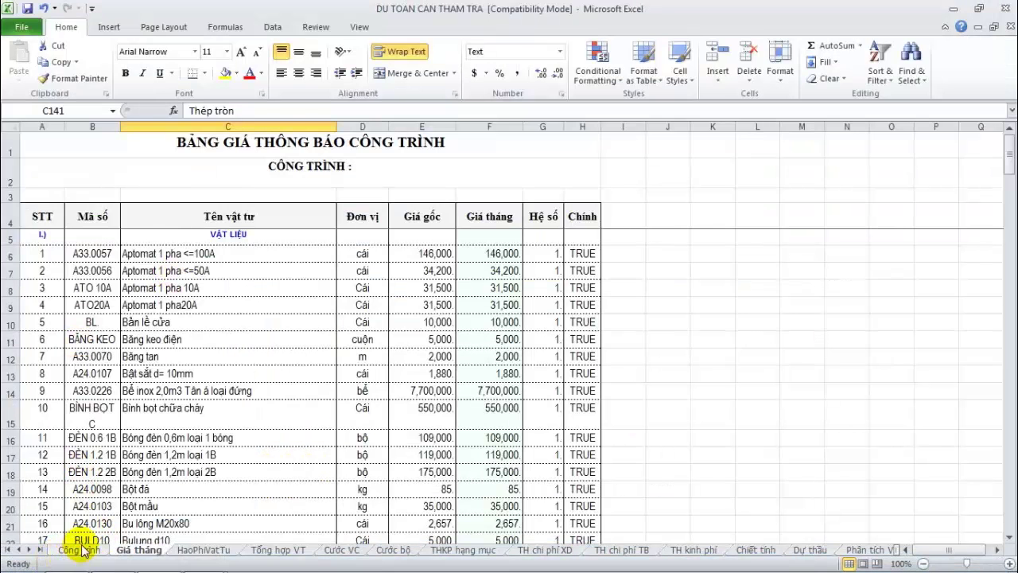
left_click(83, 548)
left_click(341, 269)
scroll(342, 275, "up", 10)
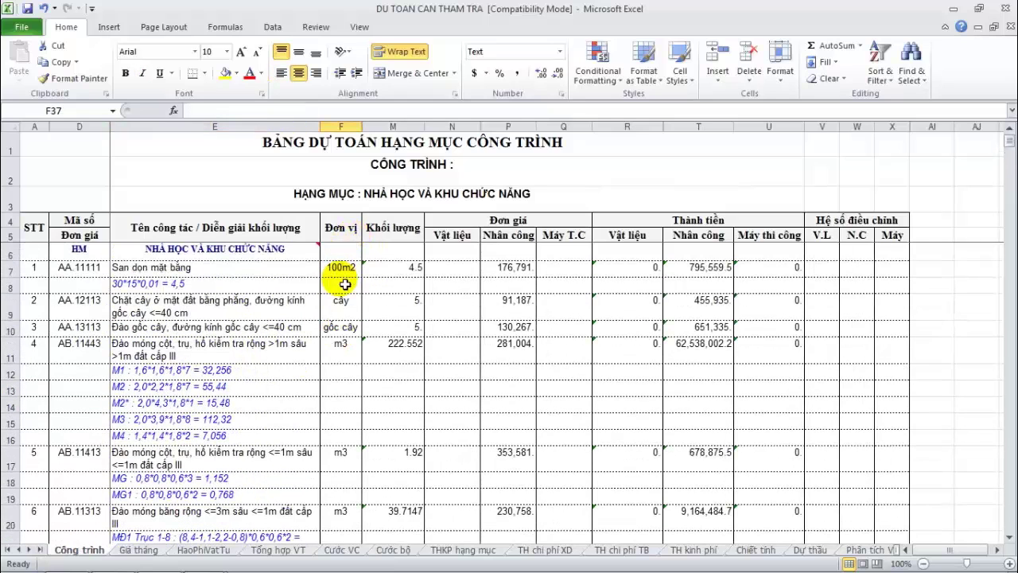
left_click(341, 271)
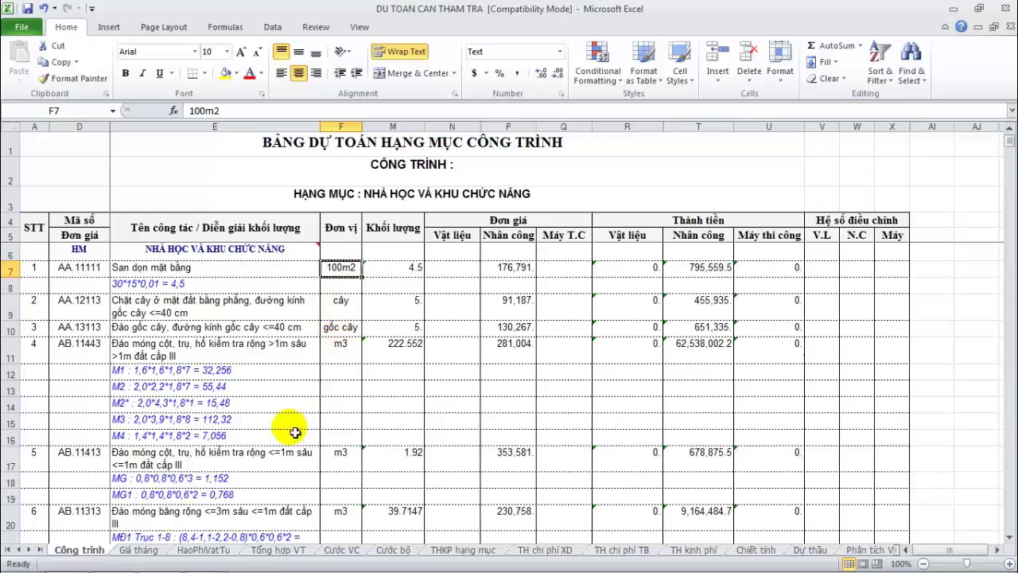
mouse_move(159, 565)
mouse_move(205, 561)
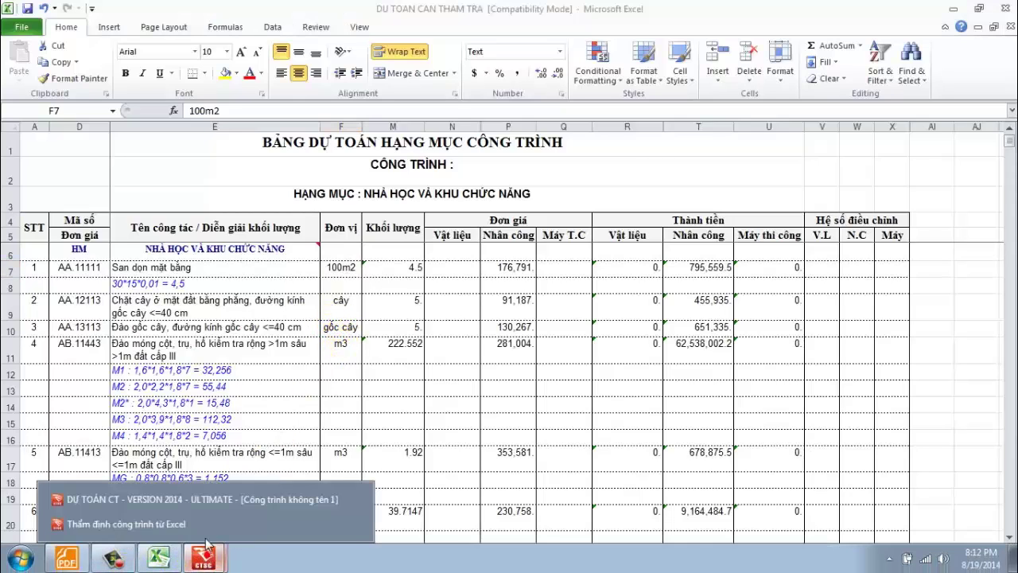
left_click(200, 526)
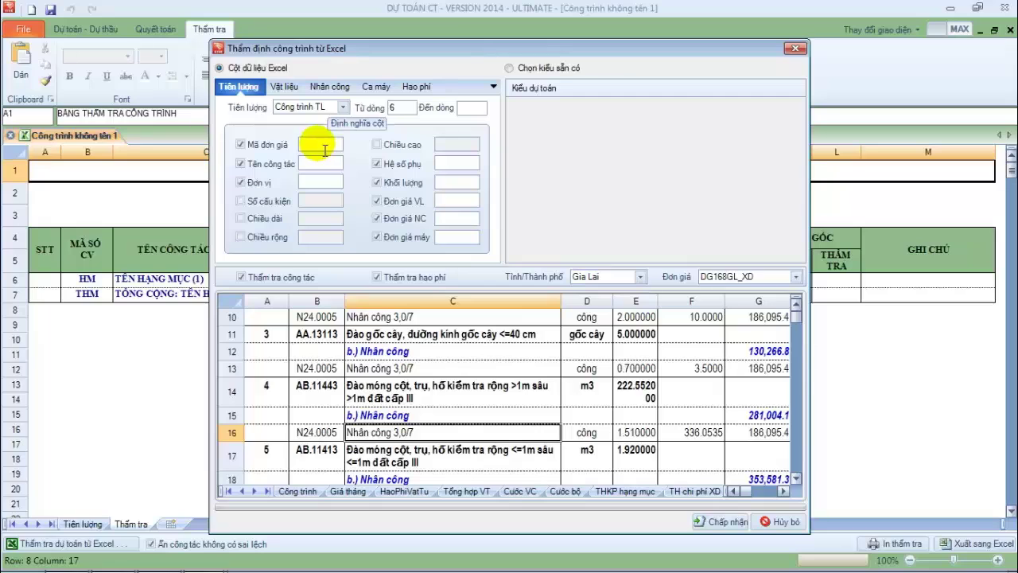
Set Công trình as the source sheet for Tiên lượng and map Mã đơn giá to column D.
left_click(342, 107)
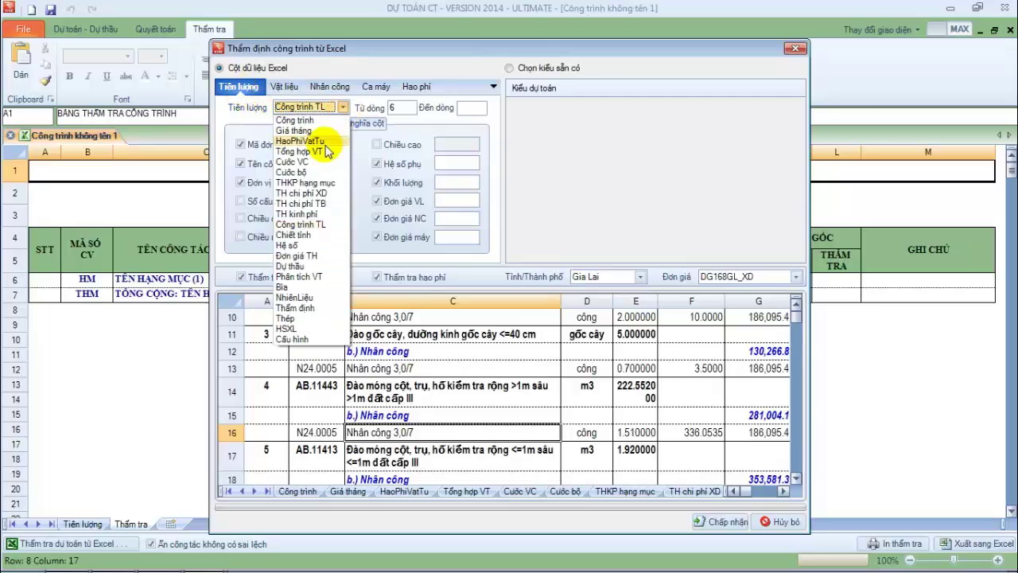
left_click(311, 120)
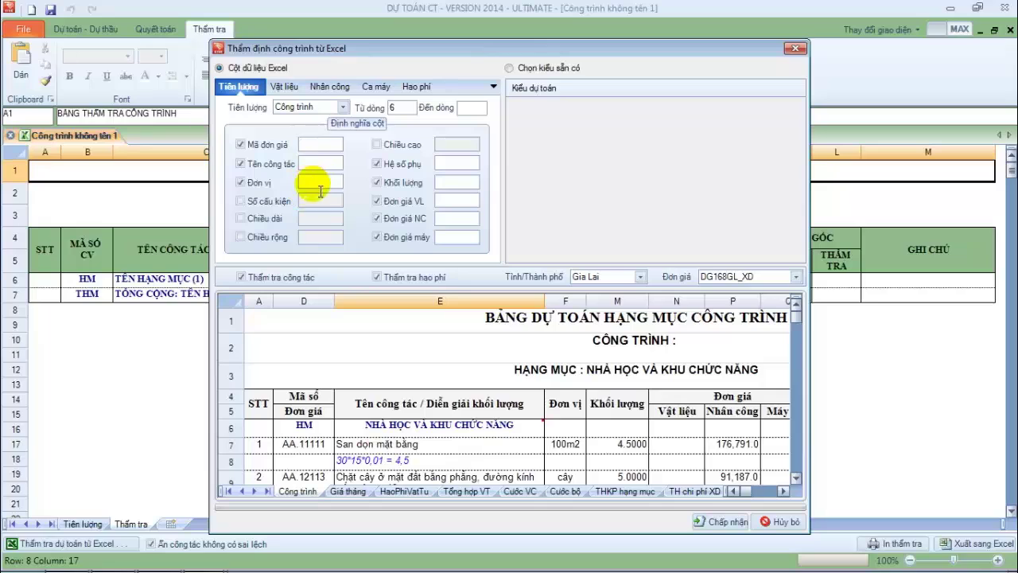
left_click(301, 299)
left_click(322, 162)
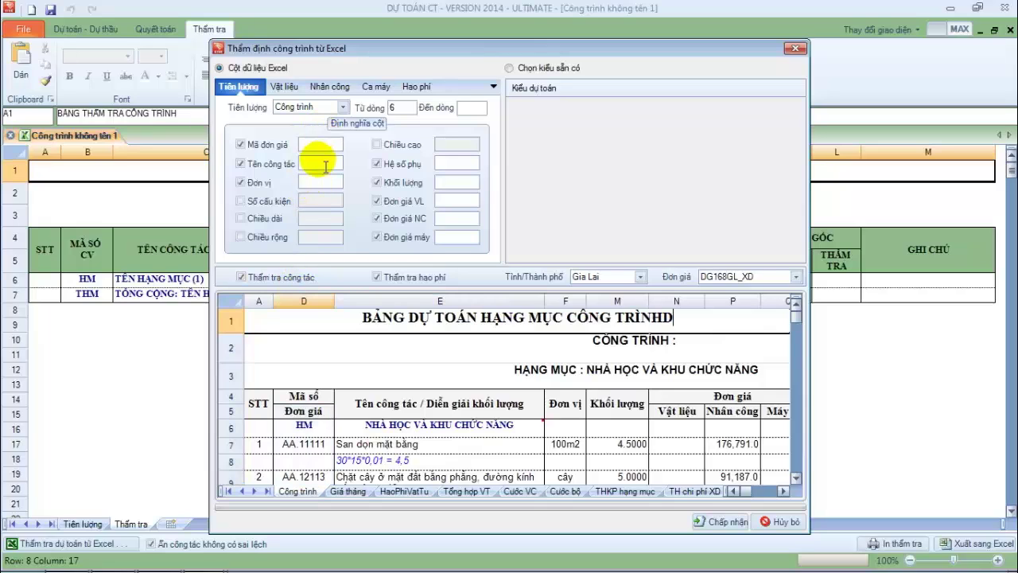
type("D")
In the Tiên lượng column definitions, map Tên công tác to column E and Đơn vị to column F.
left_click(321, 171)
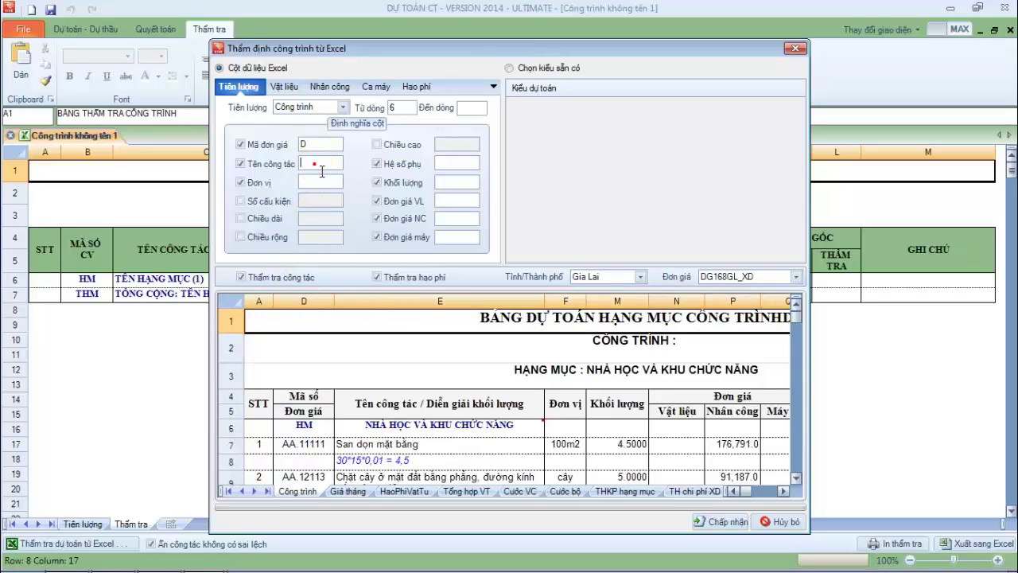
left_click(352, 300)
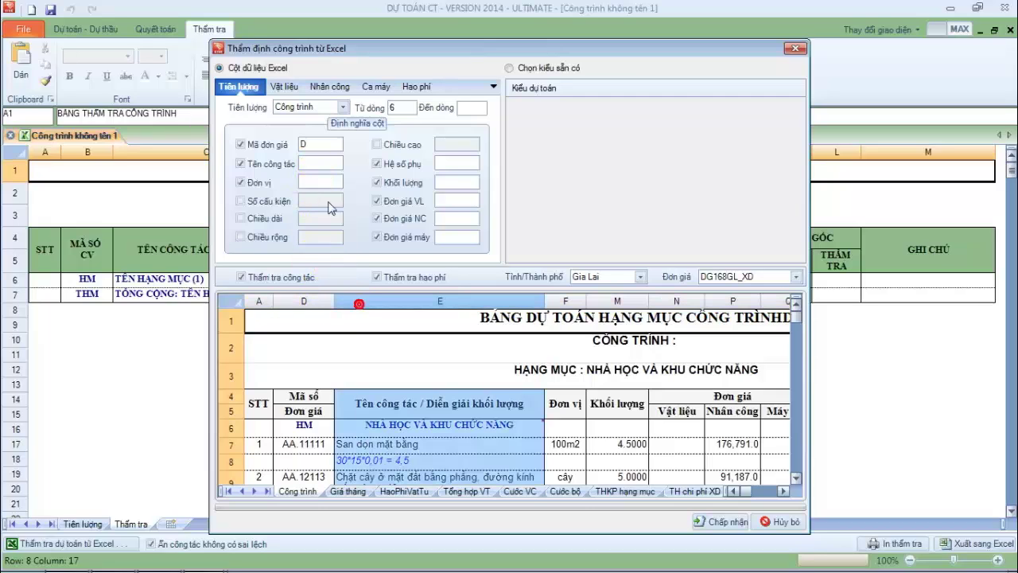
left_click(322, 170)
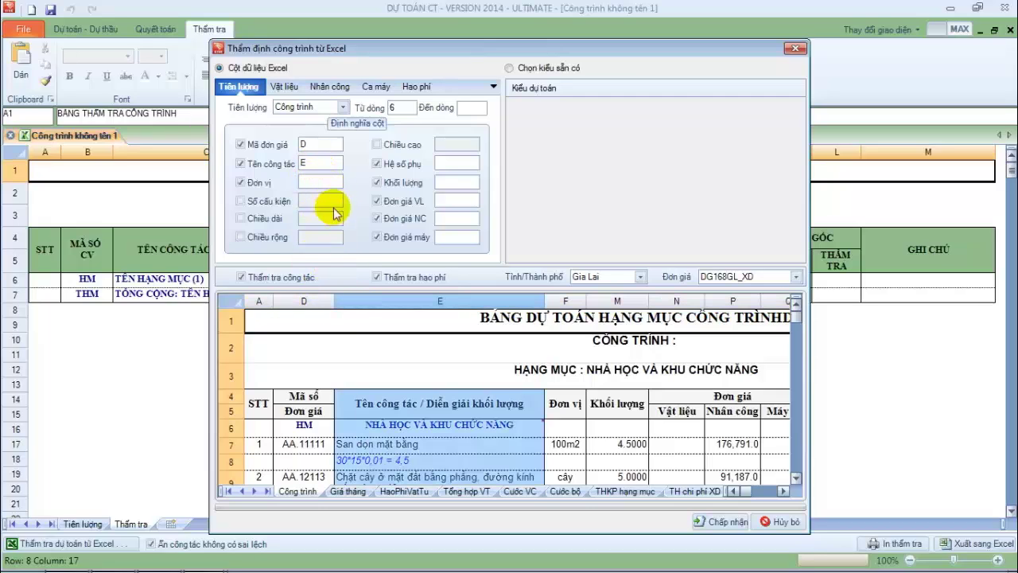
left_click(567, 302)
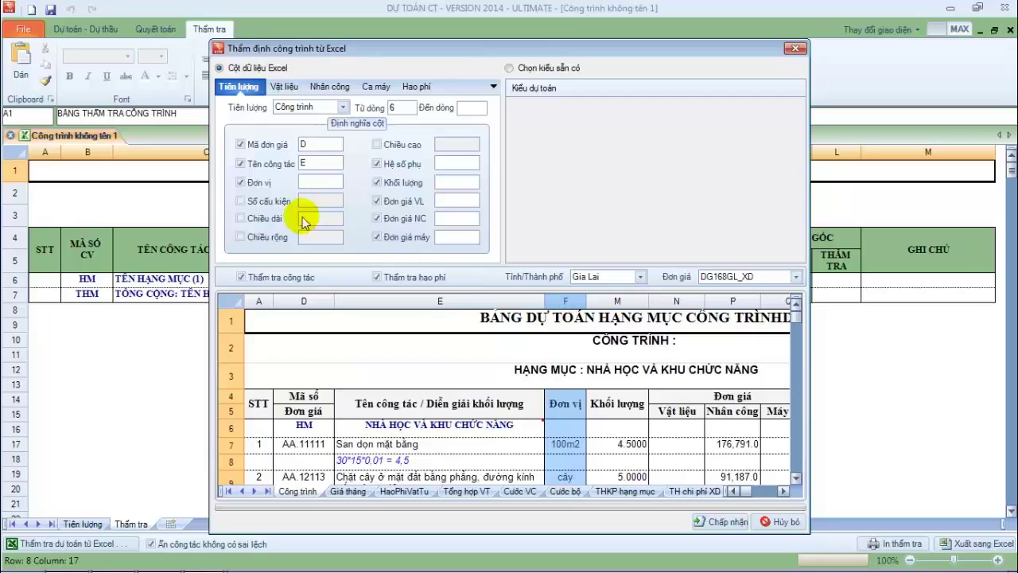
left_click(322, 182)
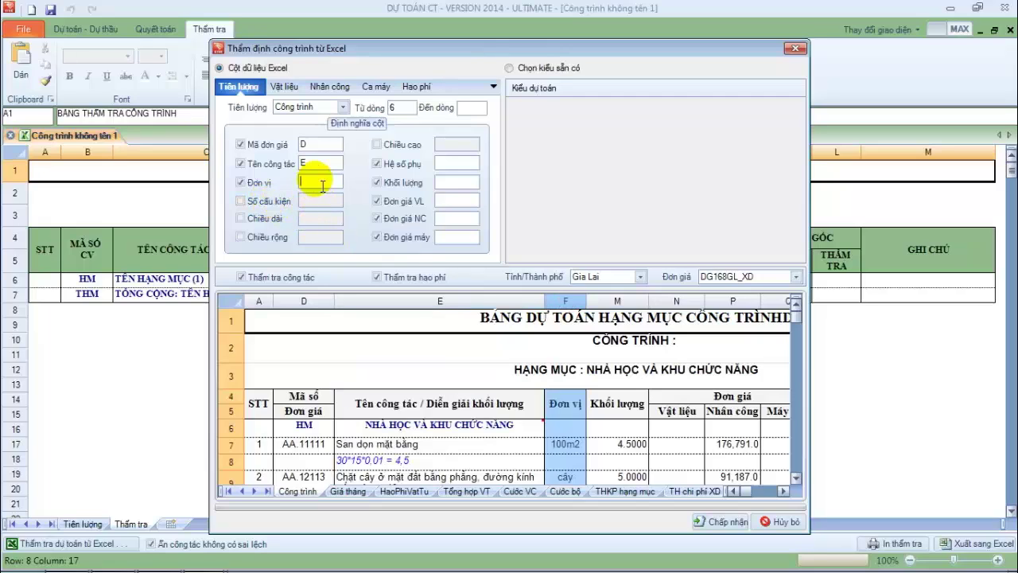
Map the Tiên lượng fields Khối lượng to column M, Đơn giá VL to N and Đơn giá NC to P.
left_click(450, 183)
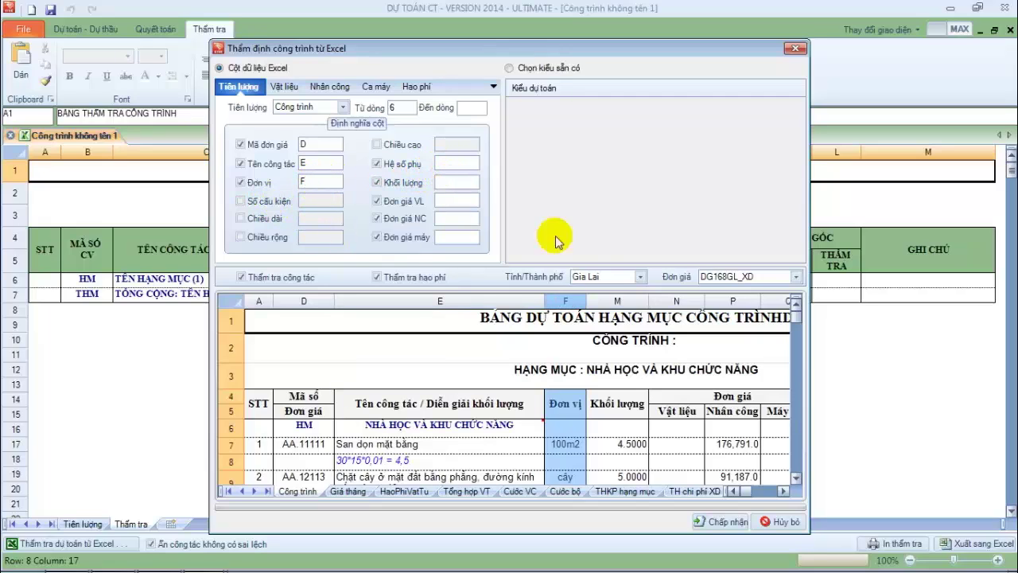
left_click(609, 300)
left_click(467, 188)
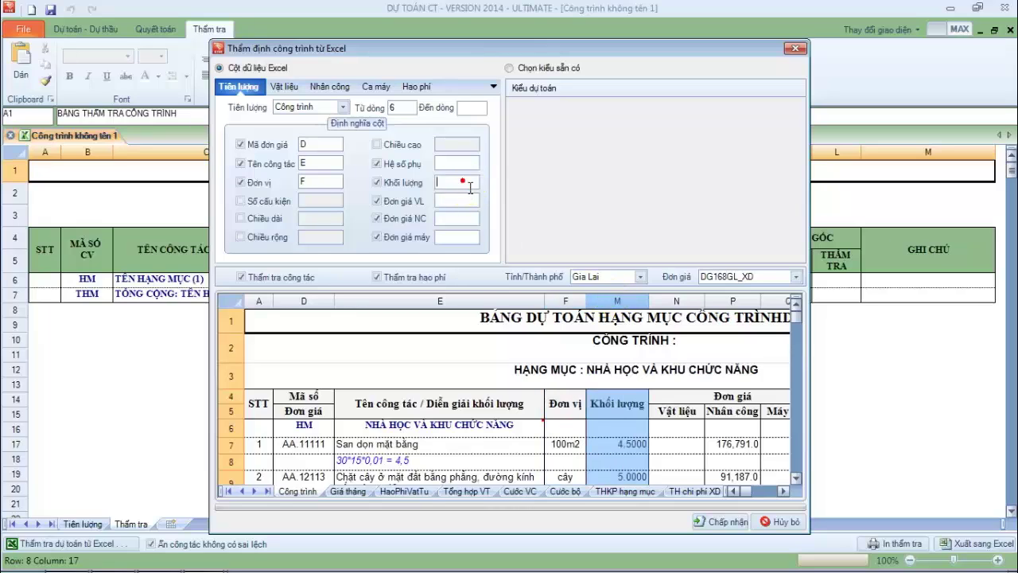
left_click_drag(676, 299, 780, 304)
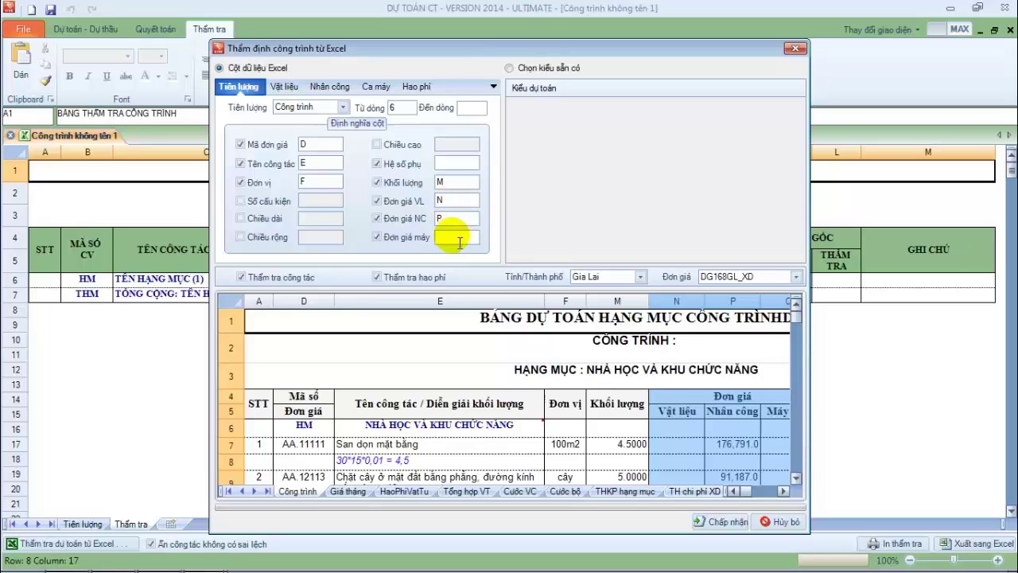
For Vật liệu on the Giá tháng sheet, map STT to column A, Mã vật tư to B and Tên vật tư to C.
left_click(279, 88)
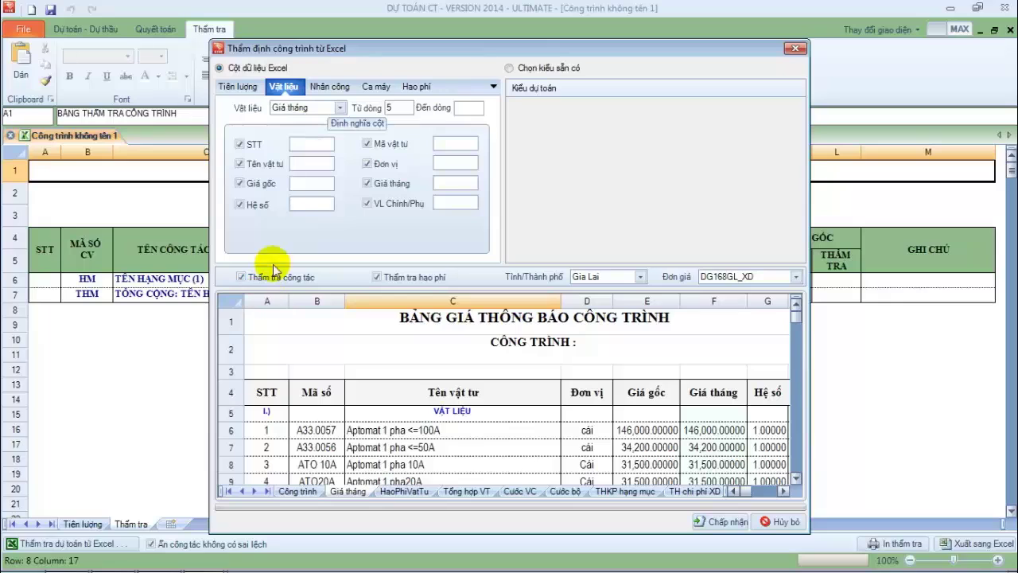
left_click(293, 144)
type("A")
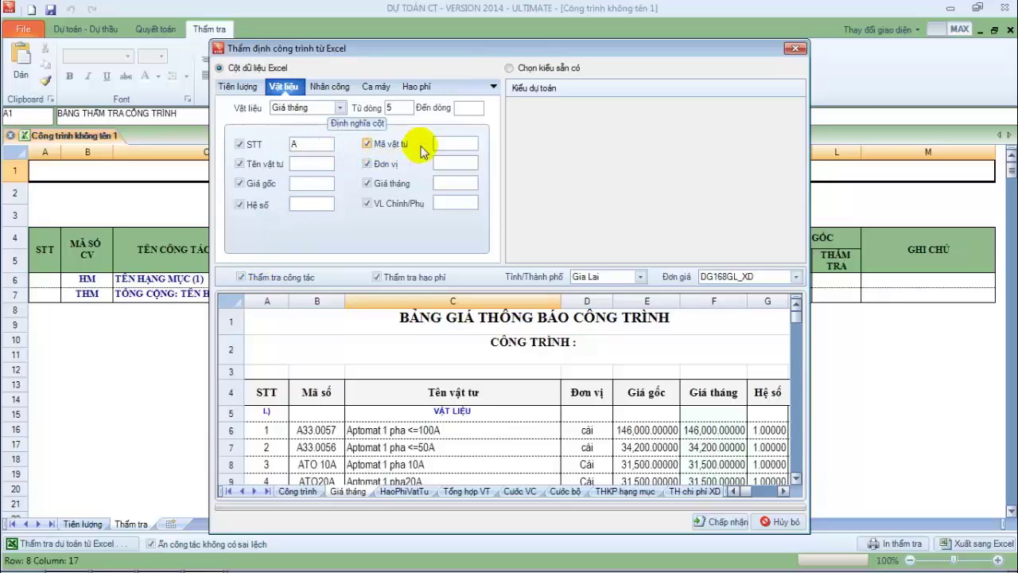
left_click(471, 152)
type("B")
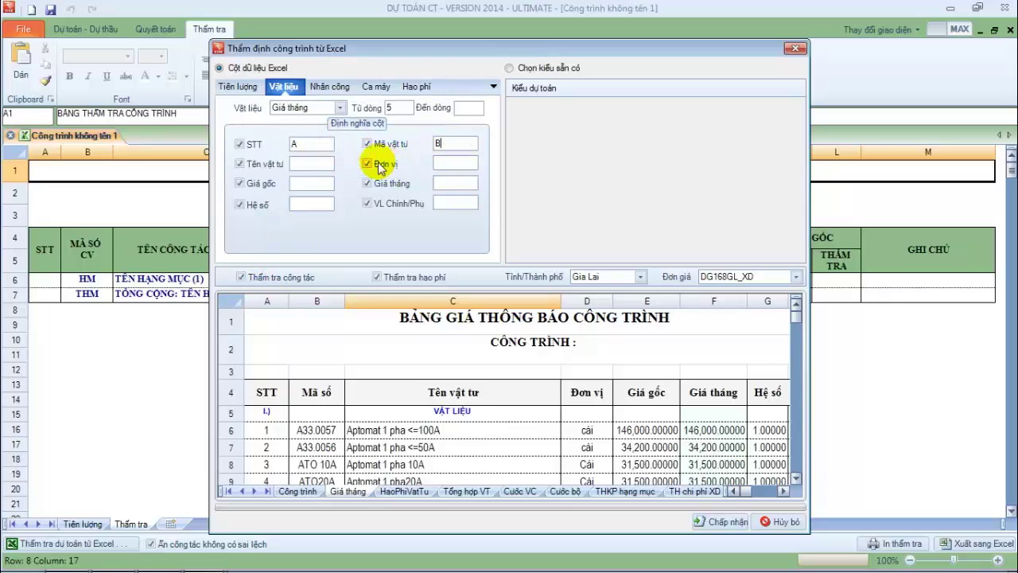
left_click(312, 165)
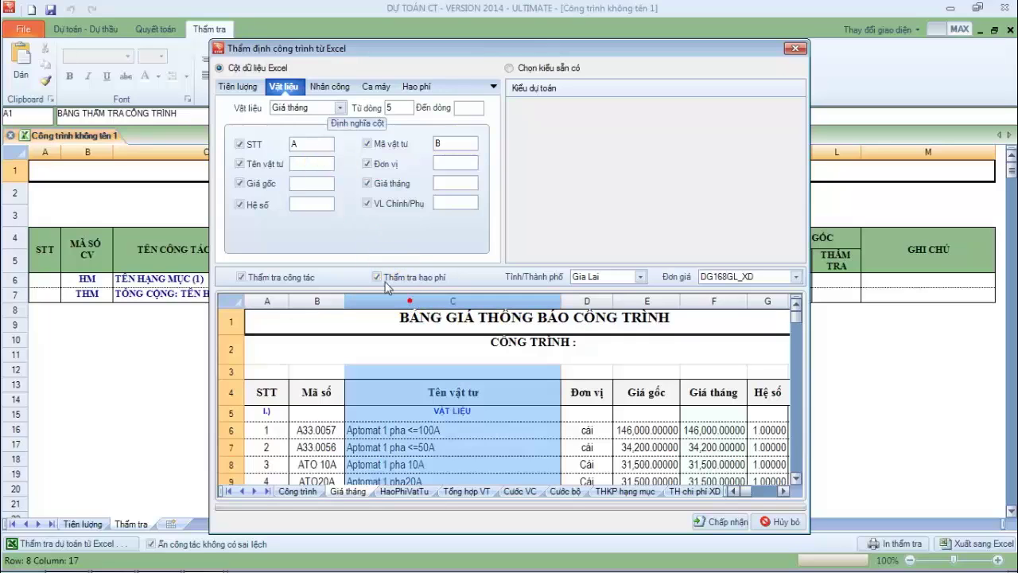
type("C")
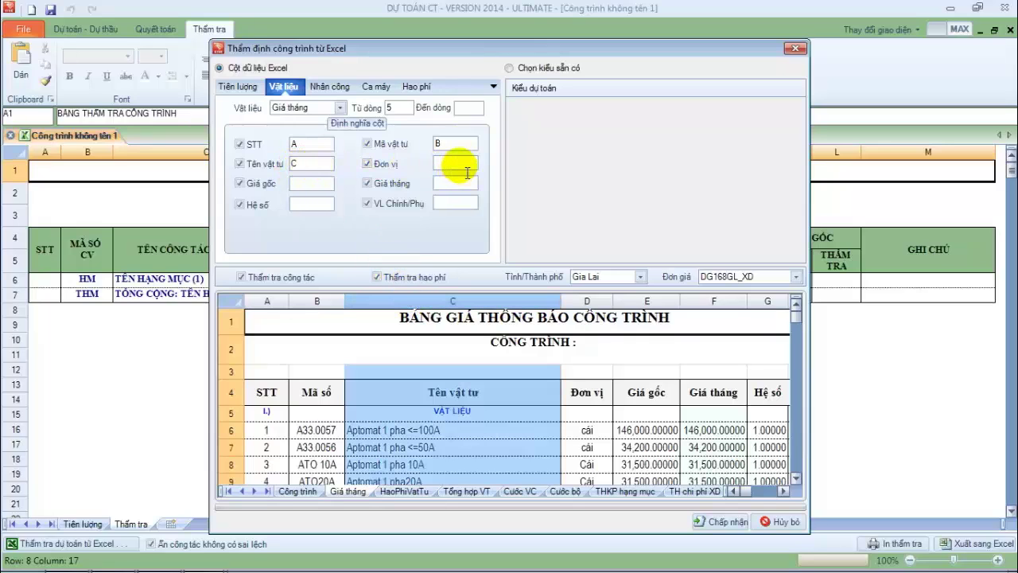
Map the Vật liệu fields Đơn vị to column D, Giá gốc to E and Giá tháng to F.
left_click(589, 301)
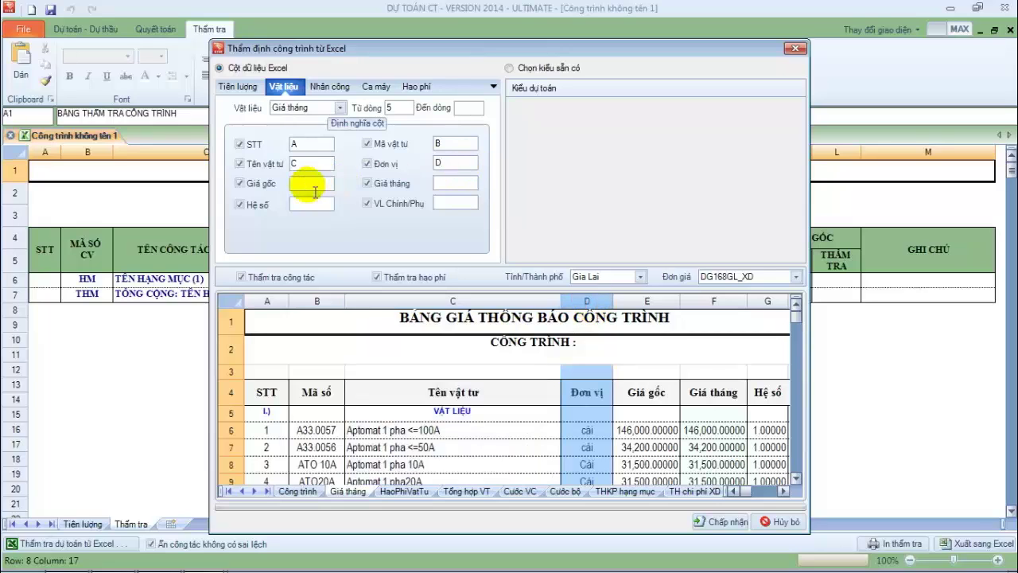
left_click_drag(644, 301, 710, 304)
left_click(300, 185)
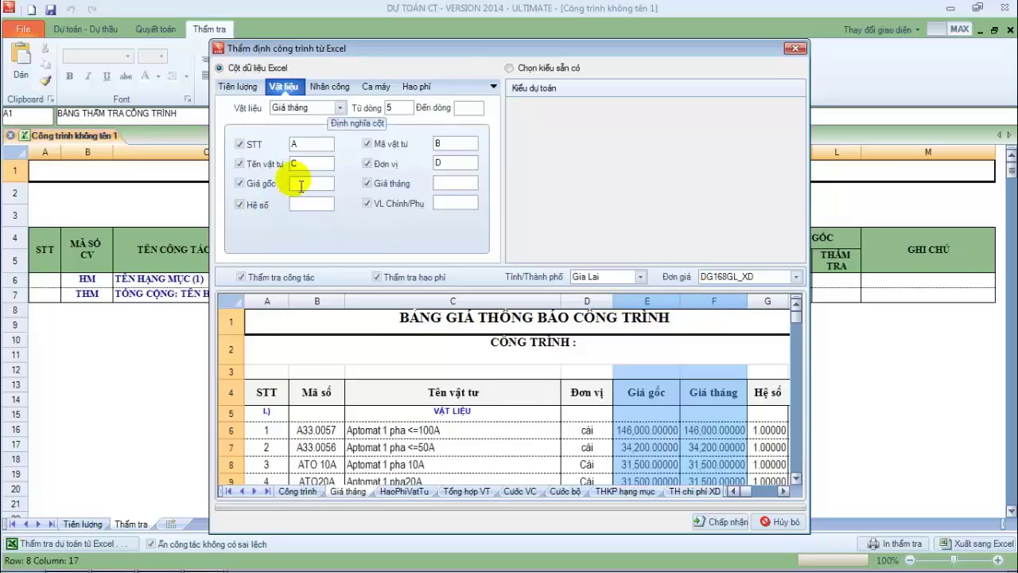
type("E")
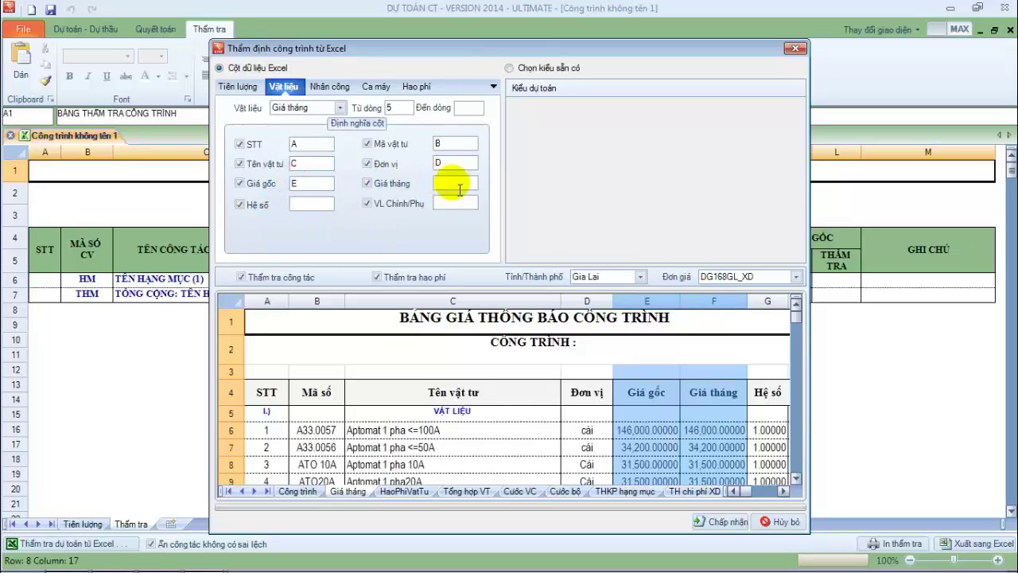
type("F")
left_click(262, 372)
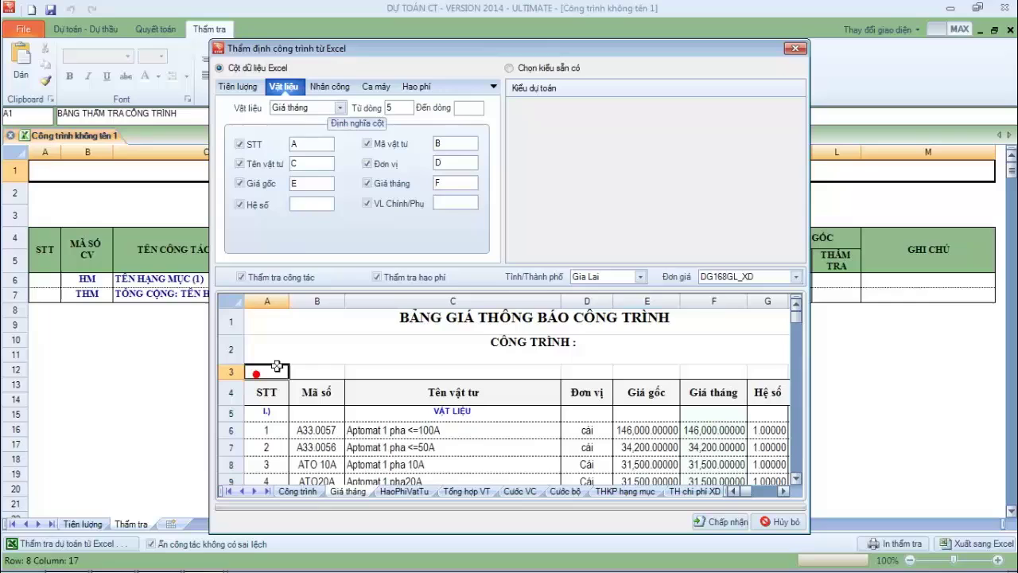
Show the Nhân công column definitions and locate the NHÂN CÔNG section heading row in the Giá tháng sheet.
left_click(334, 88)
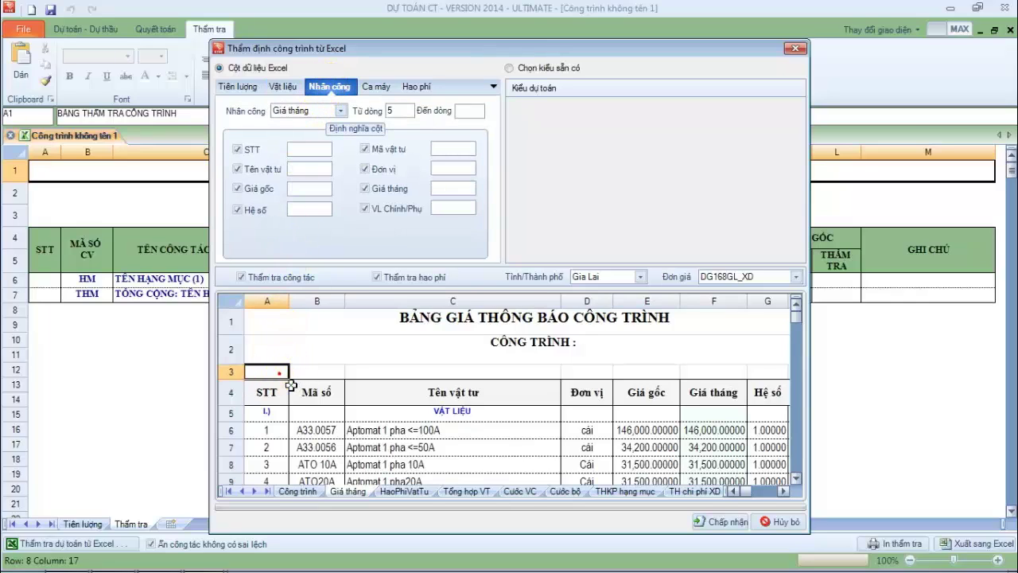
scroll(291, 386, "down", 9)
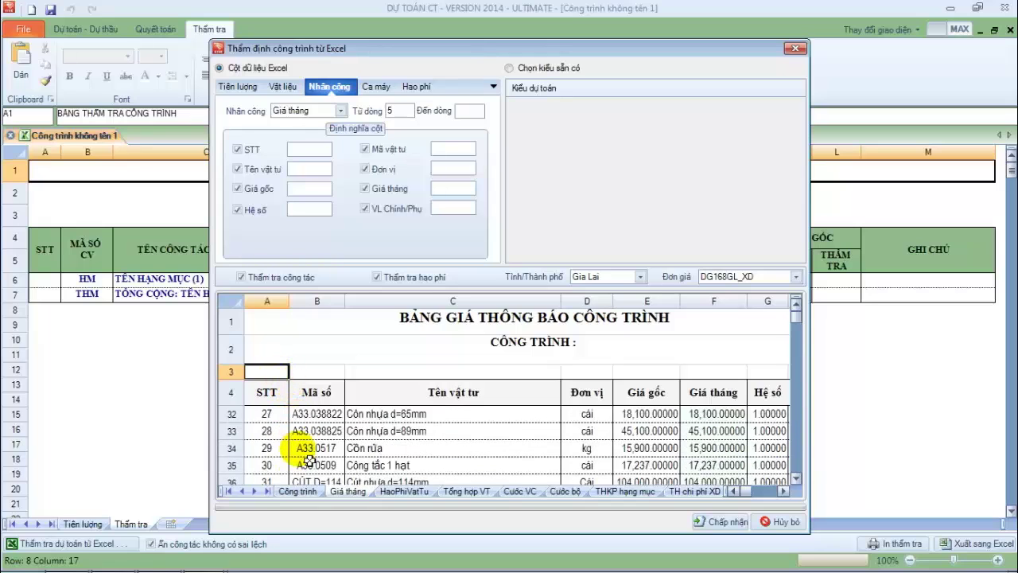
scroll(308, 459, "down", 12)
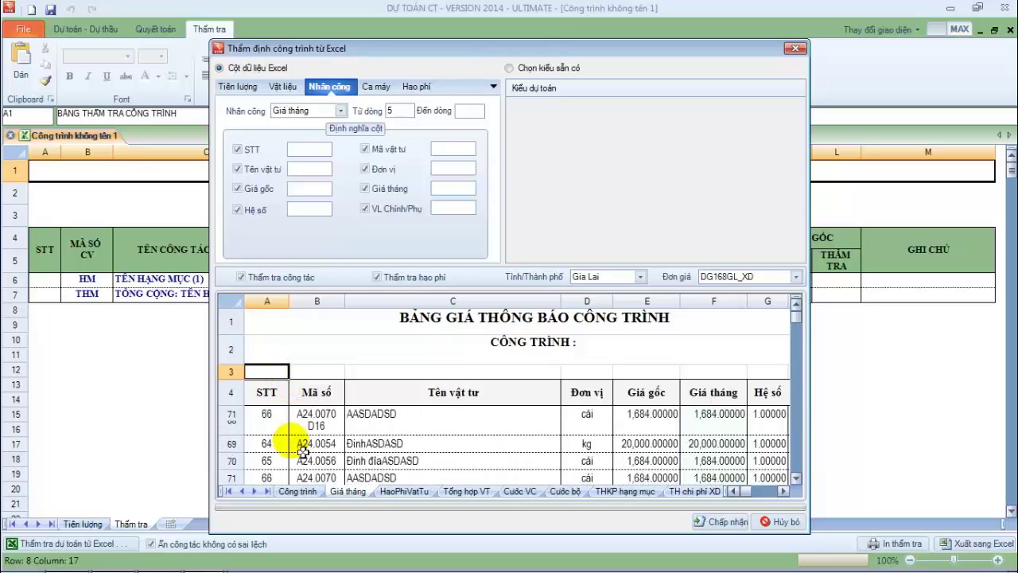
scroll(303, 452, "down", 8)
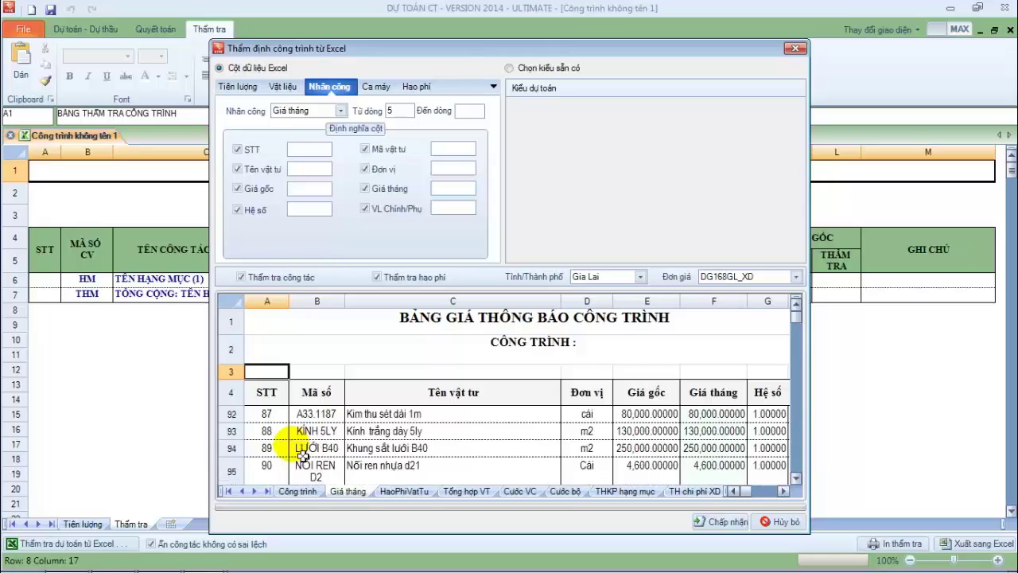
scroll(303, 455, "down", 9)
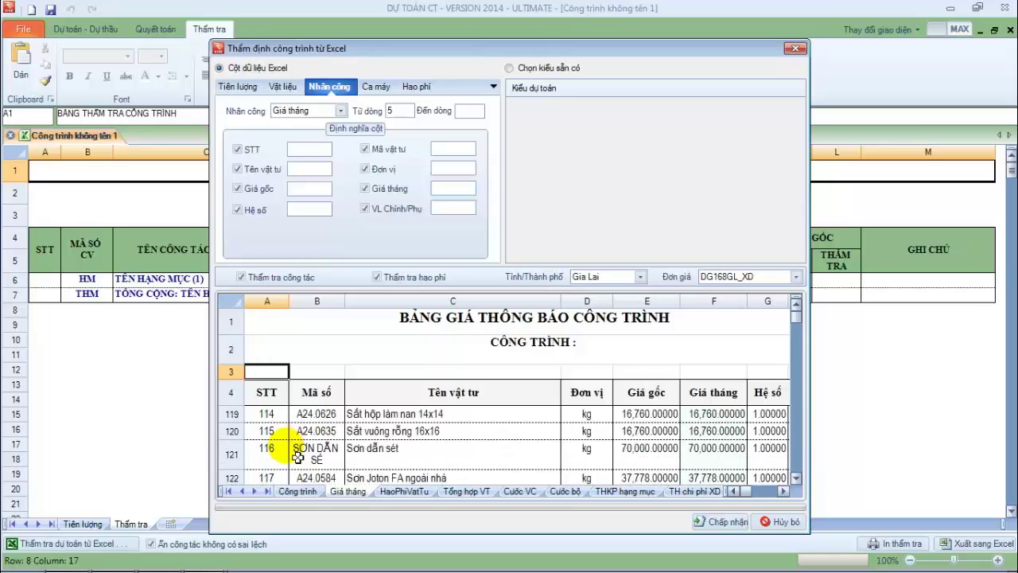
scroll(297, 456, "down", 10)
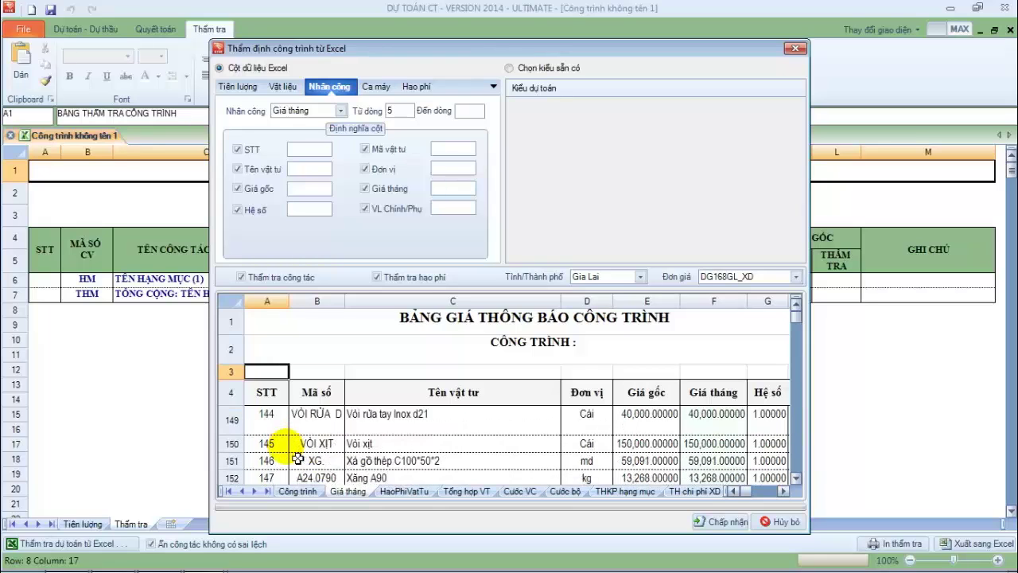
scroll(268, 448, "down", 3)
scroll(273, 448, "up", 1)
left_click(235, 430)
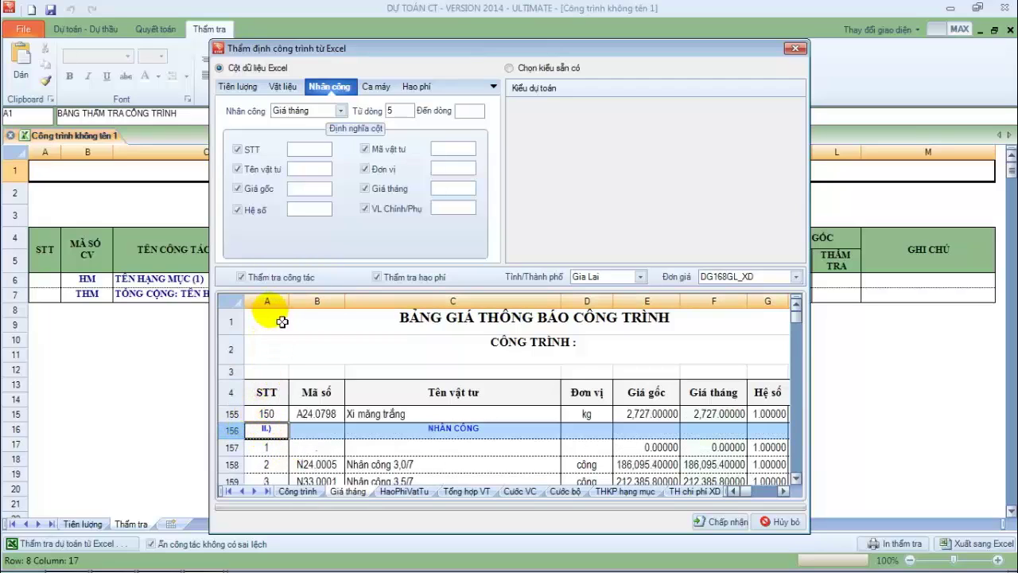
Map the Nhân công fields: STT to A, Mã vật tư to B, Tên vật tư to C, Đơn vị to D, Giá gốc to E, Giá tháng to F.
left_click(317, 155)
type("A")
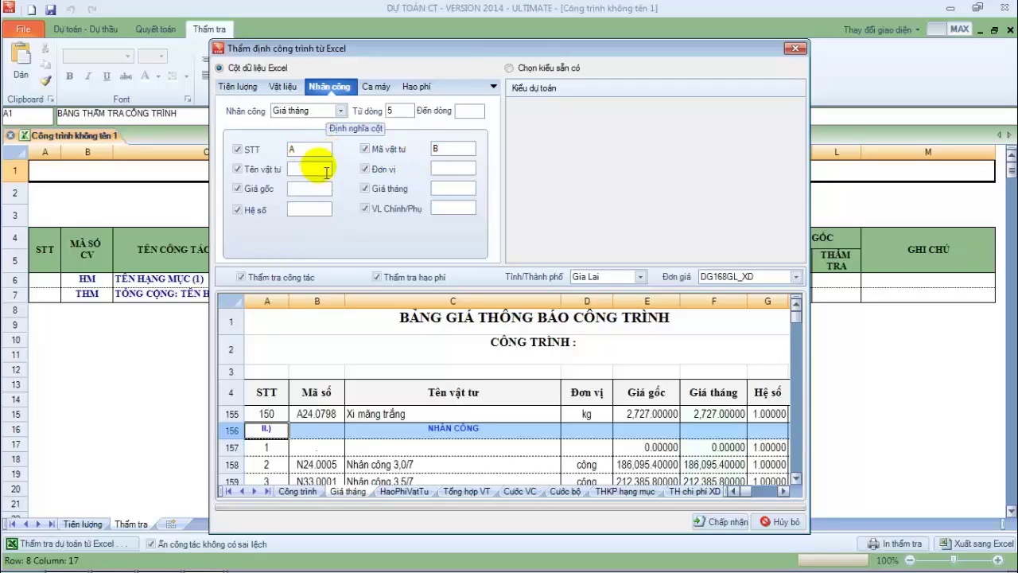
type("C")
left_click(452, 169)
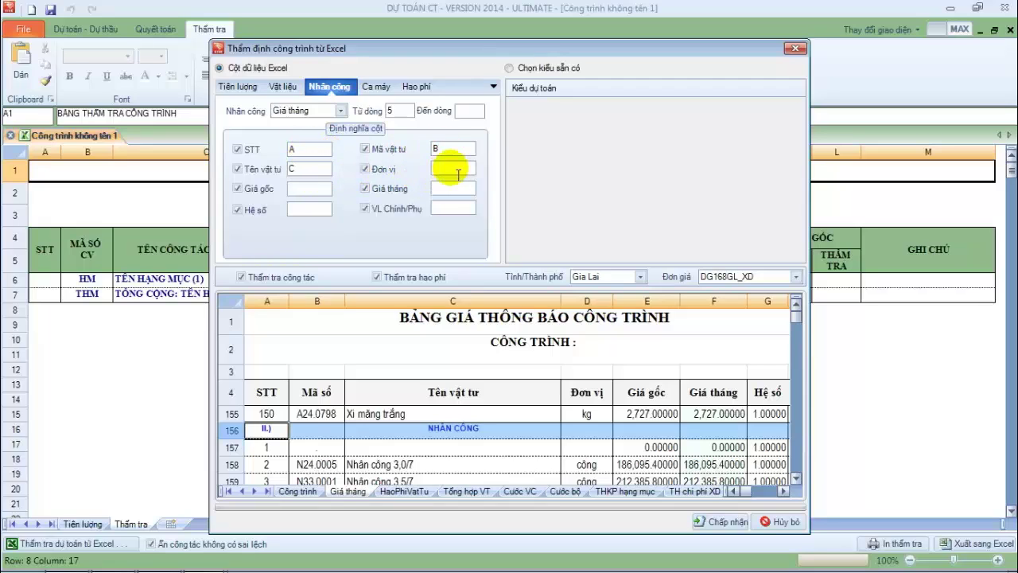
type("D")
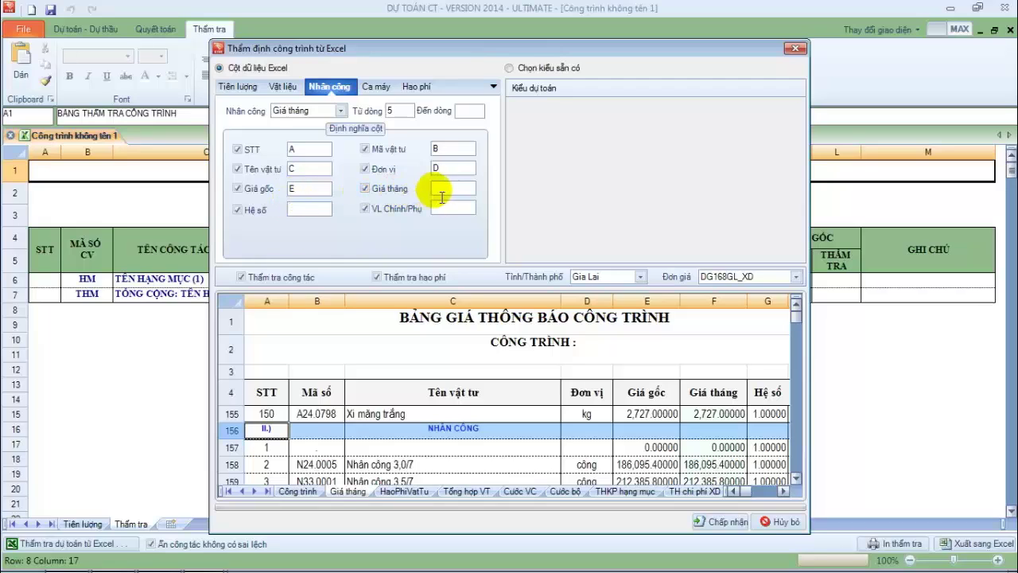
left_click(456, 189)
type("F")
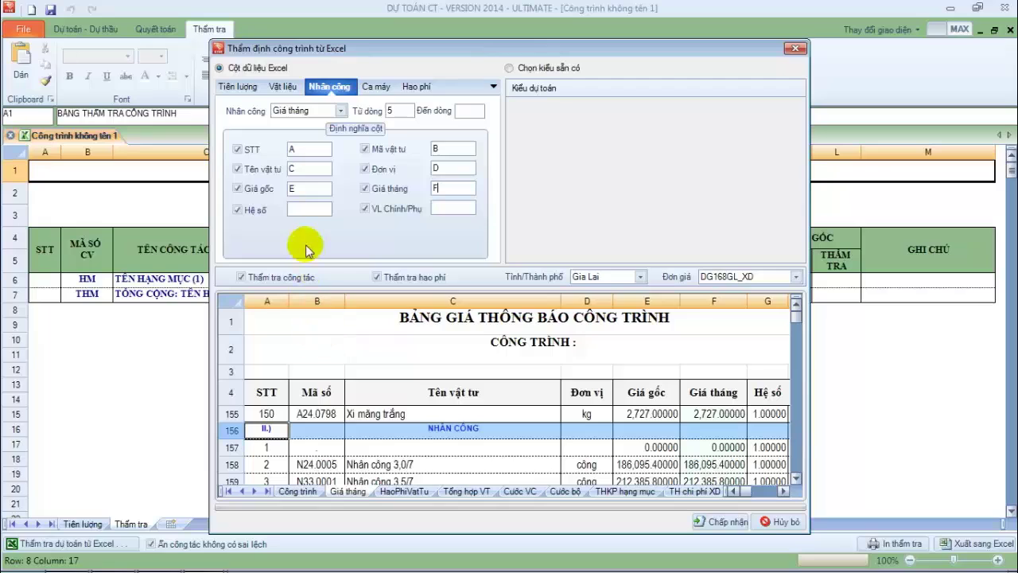
Locate the MÁY THI CÔNG rows and map the Ca máy fields: STT to A, Mã vật tư to B, Tên vật tư to C, Đơn vị to D, Giá gốc to E.
left_click(374, 89)
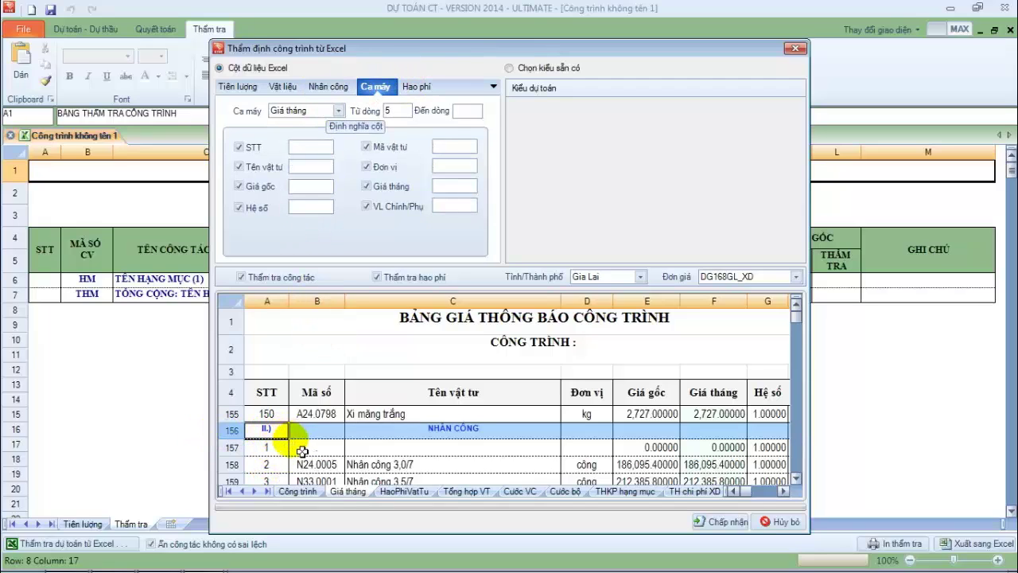
scroll(298, 450, "down", 3)
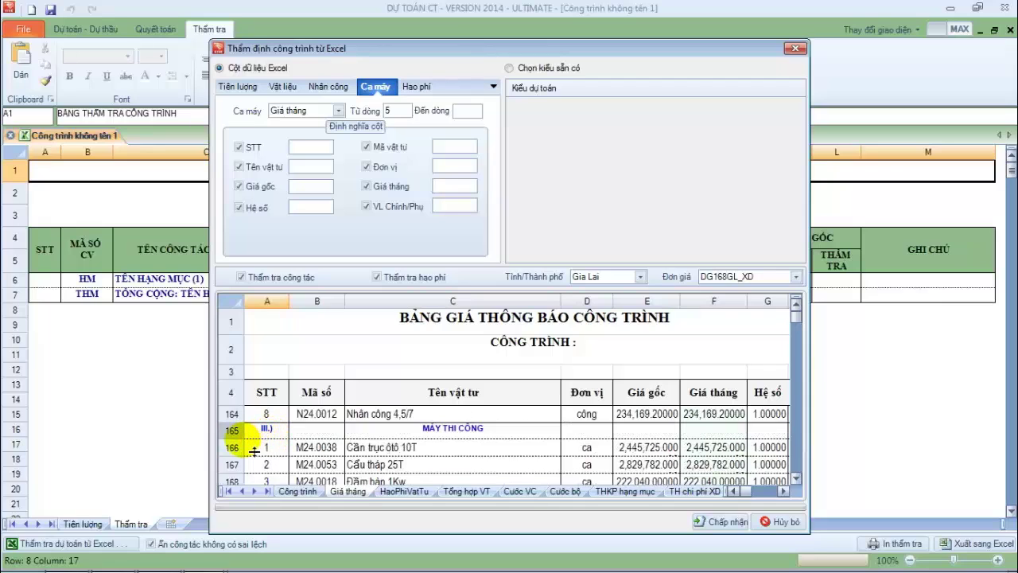
left_click(232, 430)
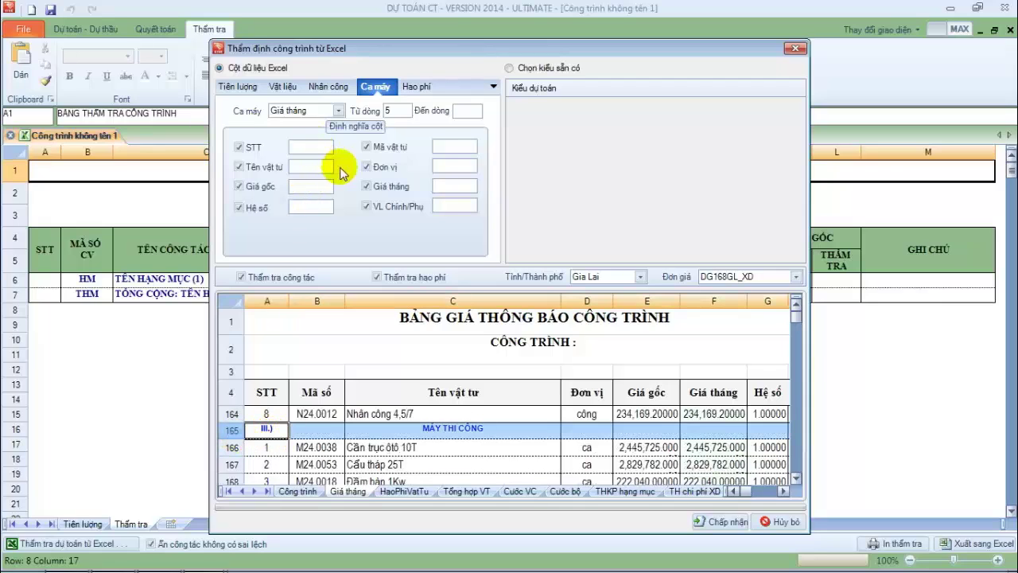
type("A")
left_click(324, 167)
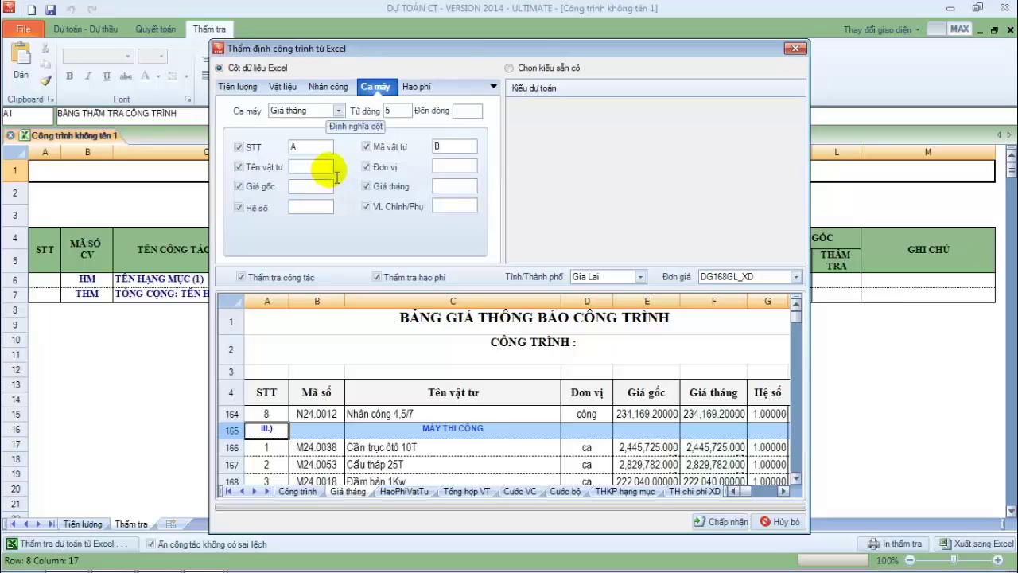
type("C")
left_click(453, 175)
type("D")
left_click(318, 192)
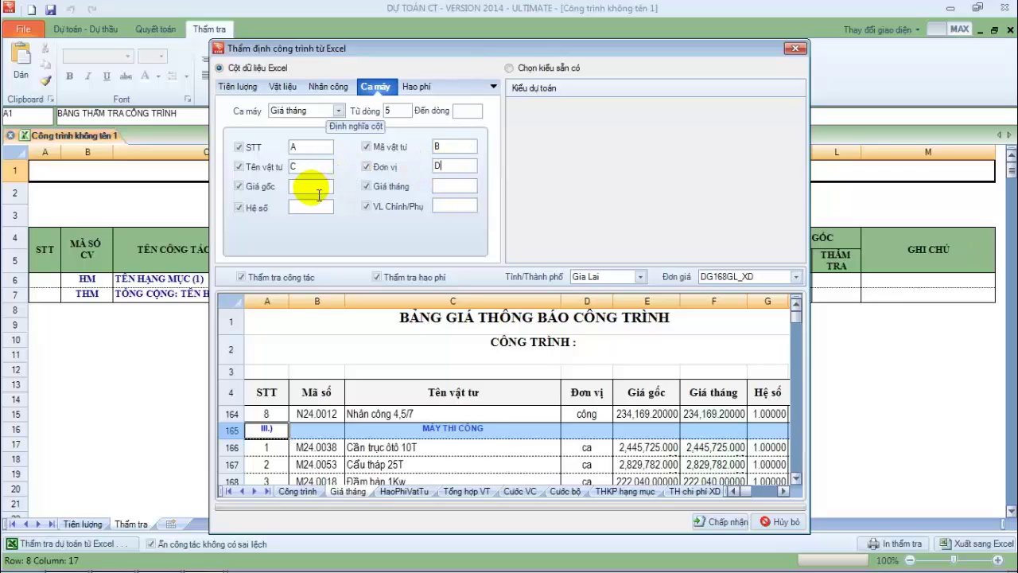
type("E")
left_click(444, 187)
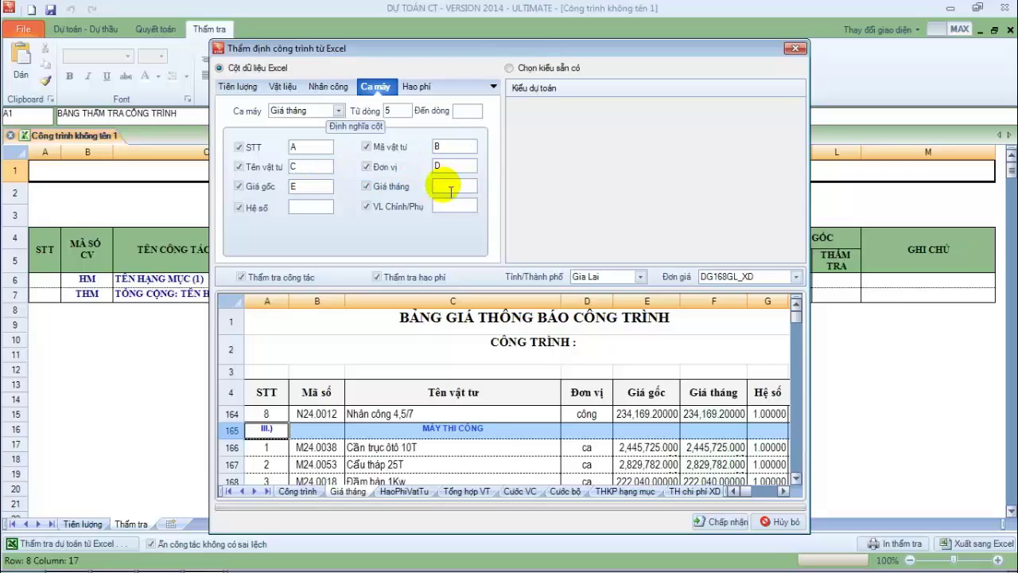
Map the Hao phí fields for the Phân tích VT sheet: STT to column A, Mã vật tư to B and Tên vật tư to C.
left_click(415, 86)
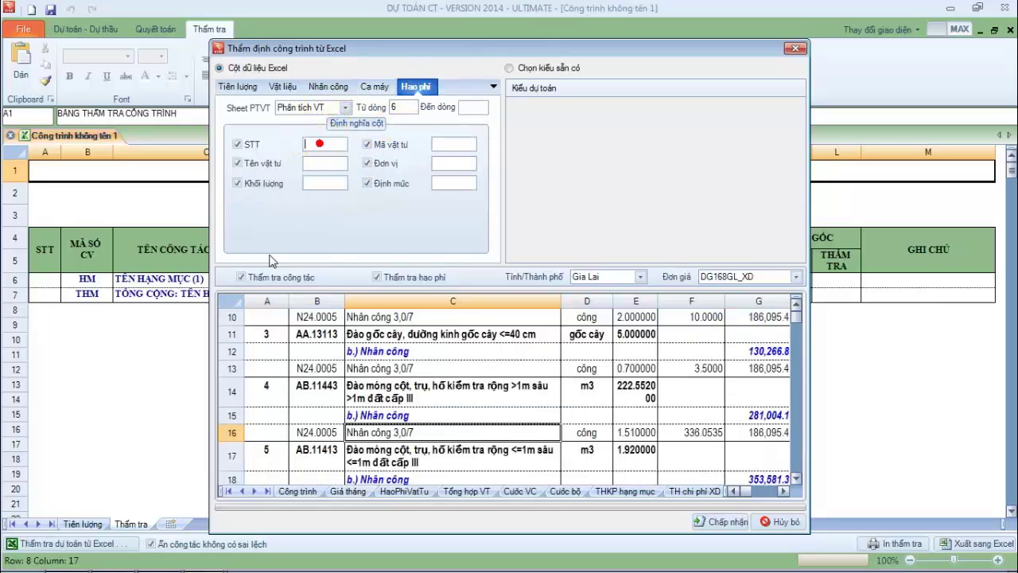
left_click(267, 302)
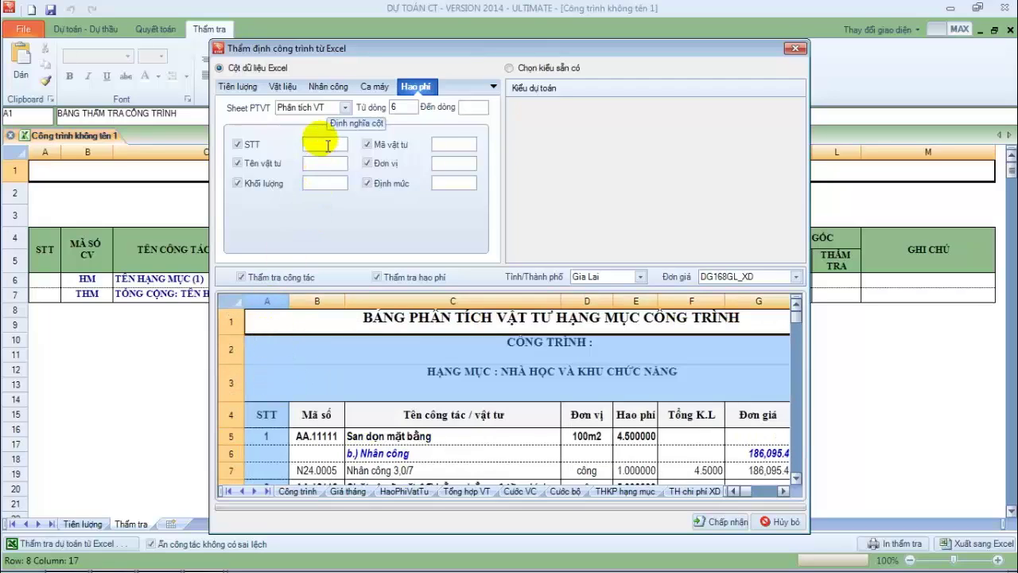
type("A")
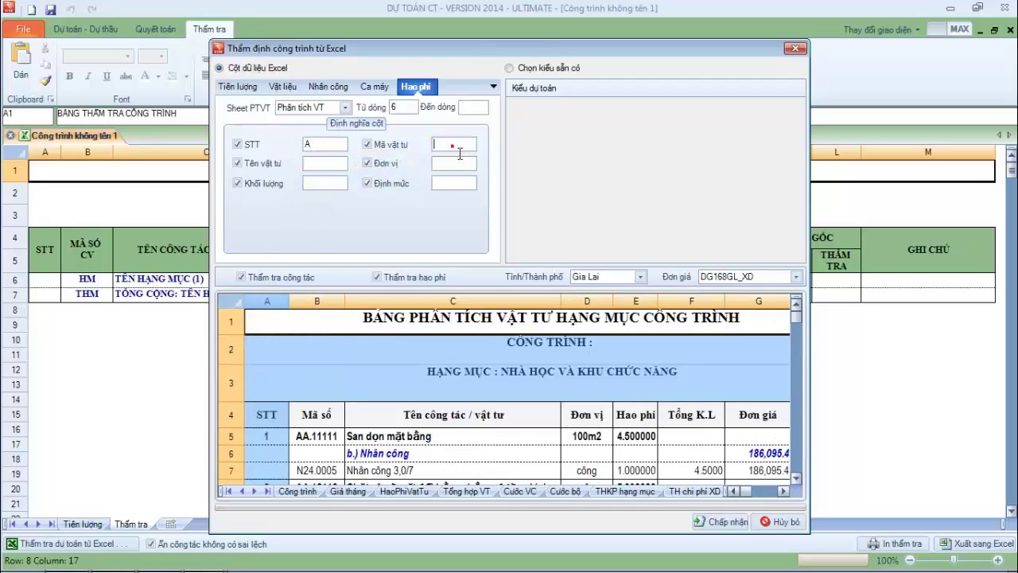
left_click(317, 302)
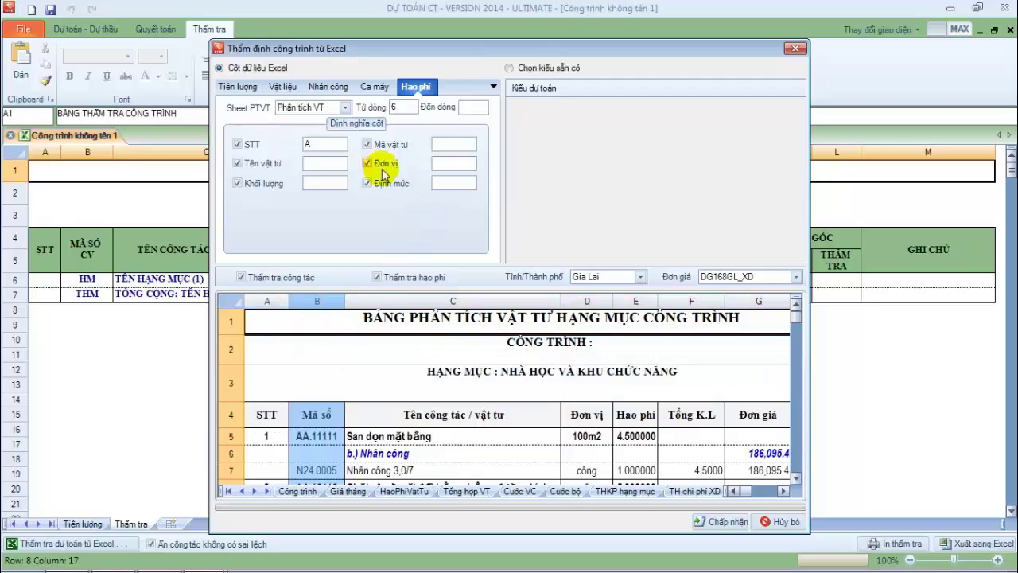
type("B")
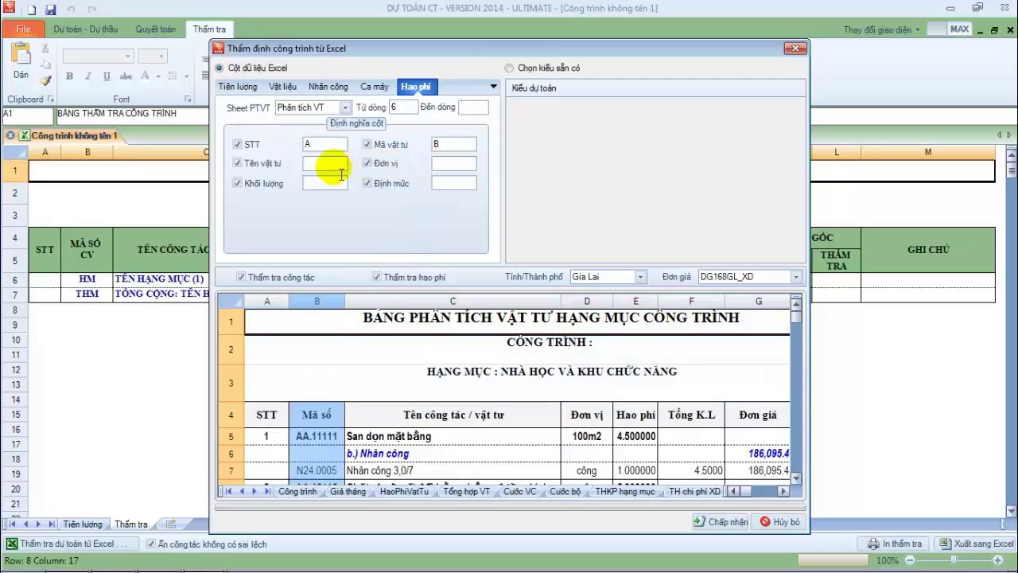
left_click(450, 300)
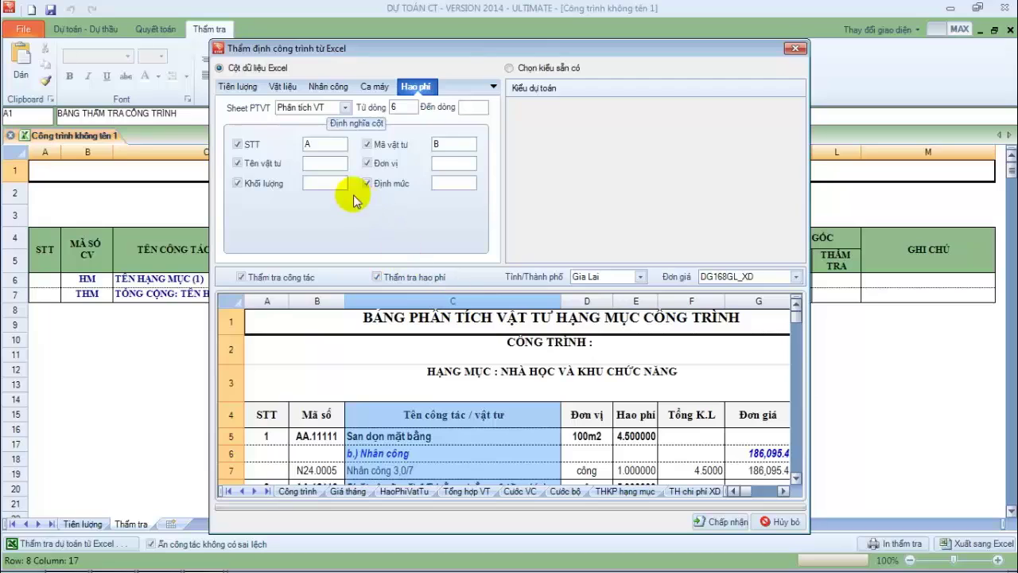
type("C")
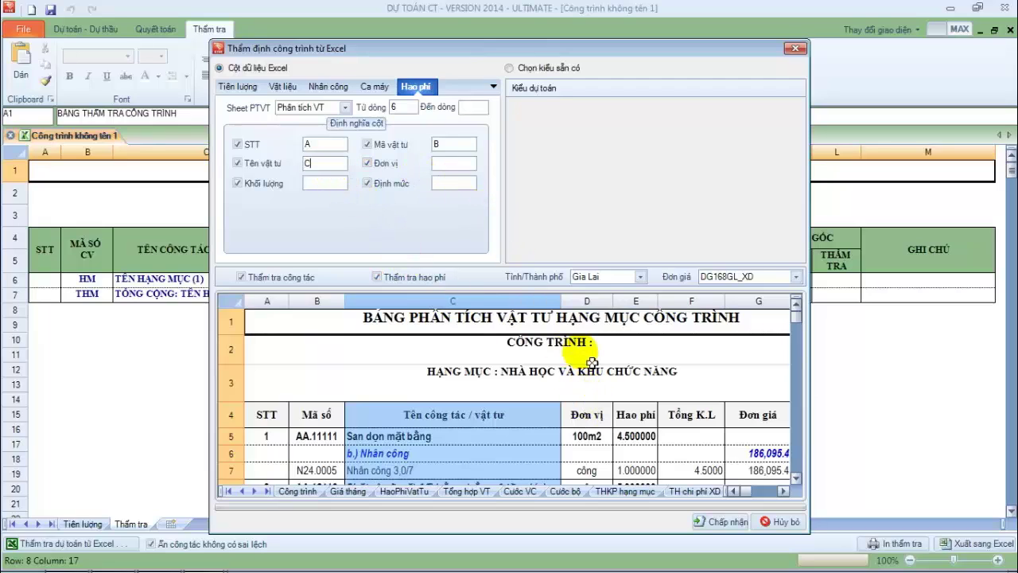
Map the remaining Hao phí fields: Đơn vị to column D, Khối lượng to F and Định mức to E.
left_click(587, 301)
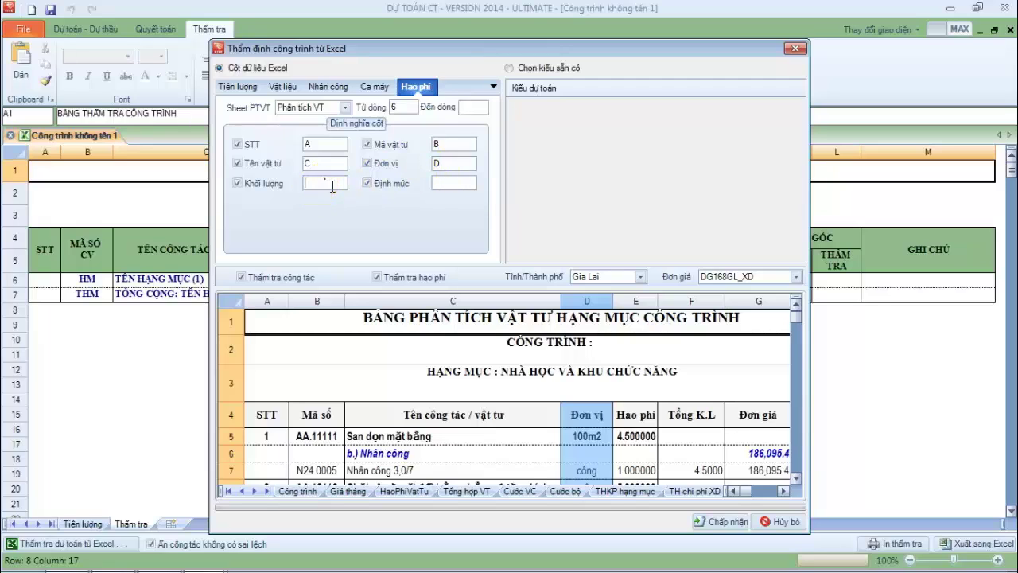
left_click(674, 302)
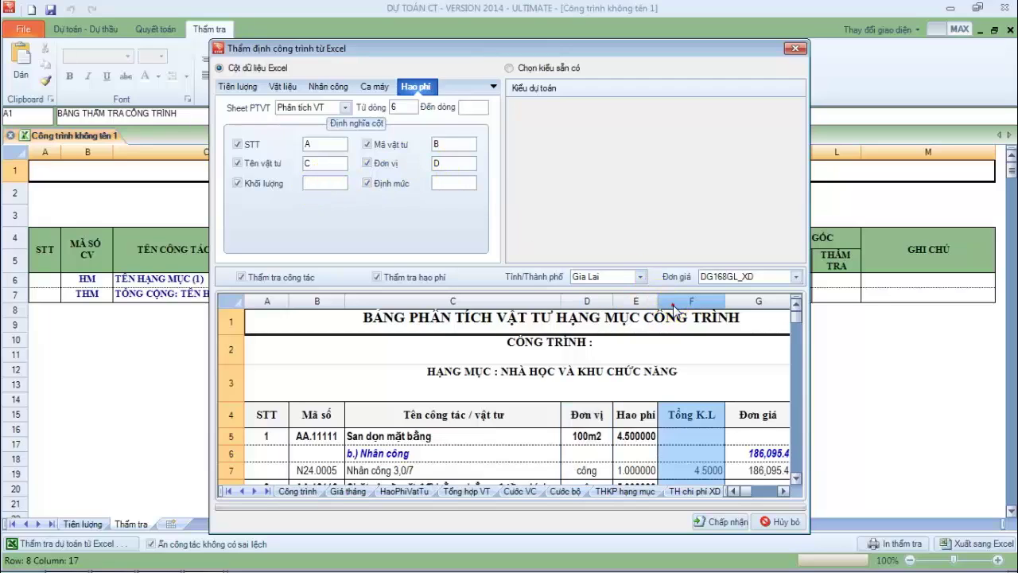
left_click(334, 187)
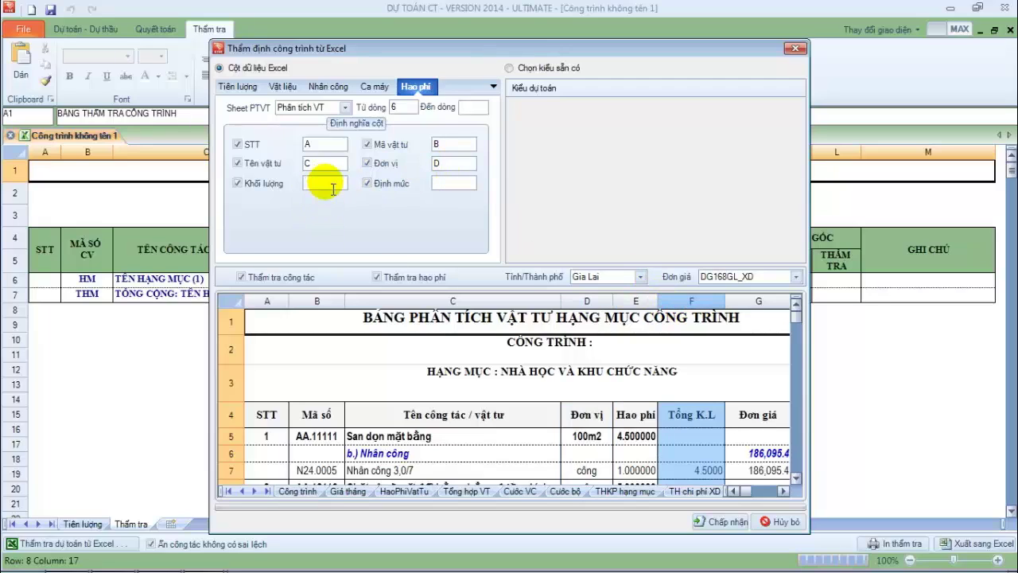
left_click(635, 301)
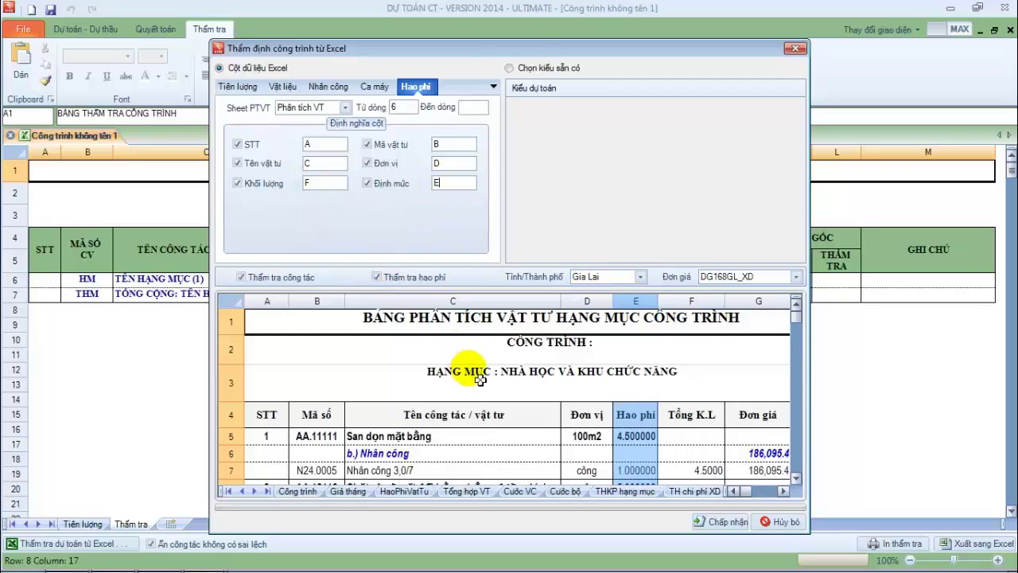
Recheck the column definitions for Tiên lượng, Vật liệu, Nhân công, Ca máy and Hao phí, and run the import of the Excel estimate.
left_click(239, 87)
left_click(284, 86)
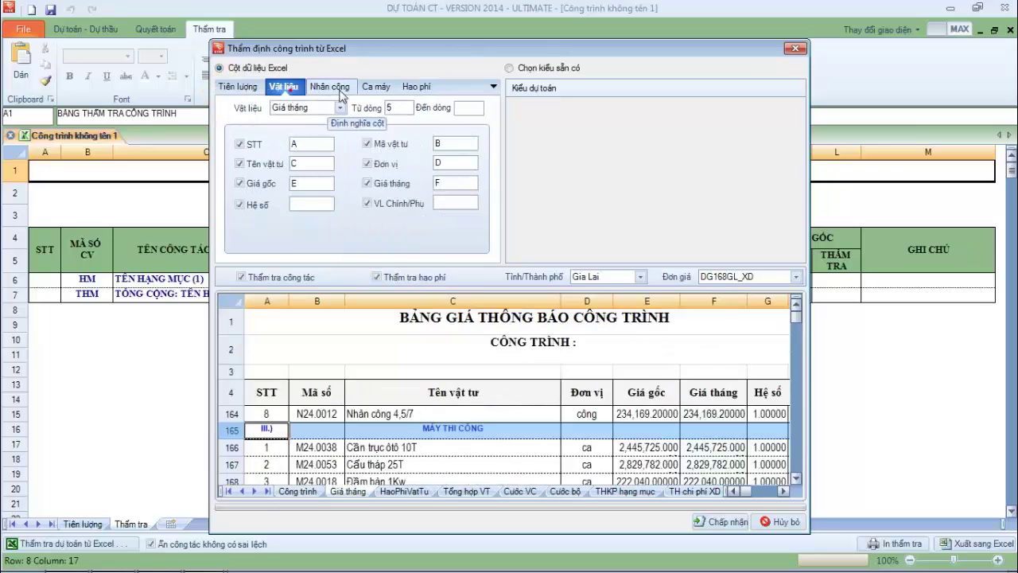
left_click(329, 87)
left_click(415, 86)
left_click(376, 86)
left_click(239, 87)
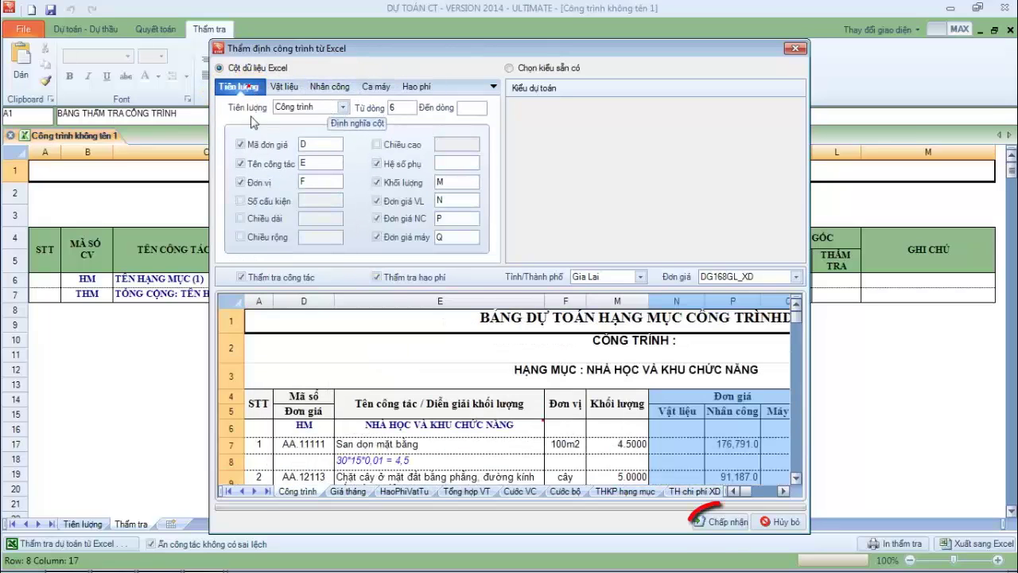
left_click(720, 525)
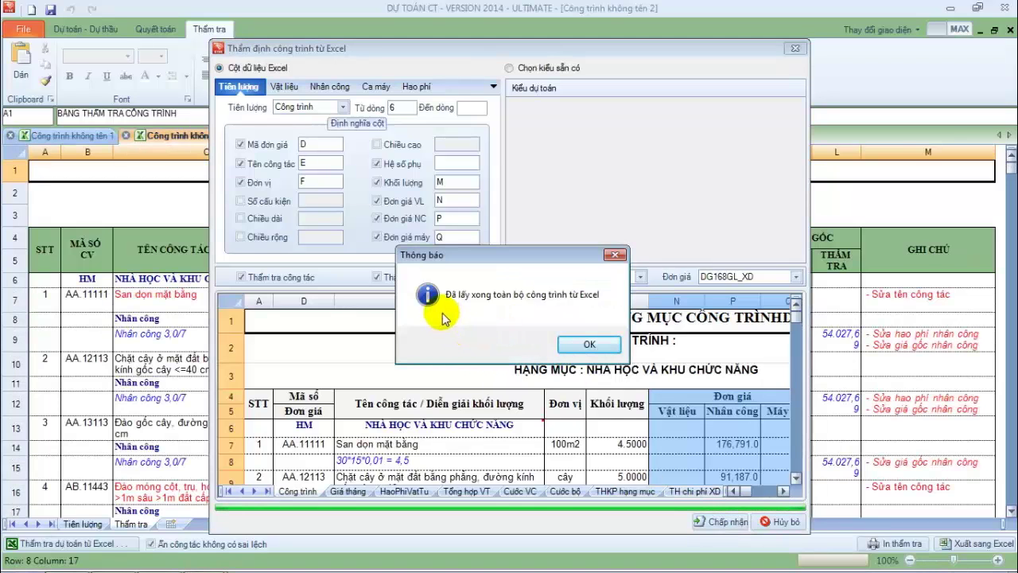
left_click(589, 344)
Examine the red-marked work item names and the HAO PHÍ values of the labour rows in the appraisal table.
left_click(529, 308)
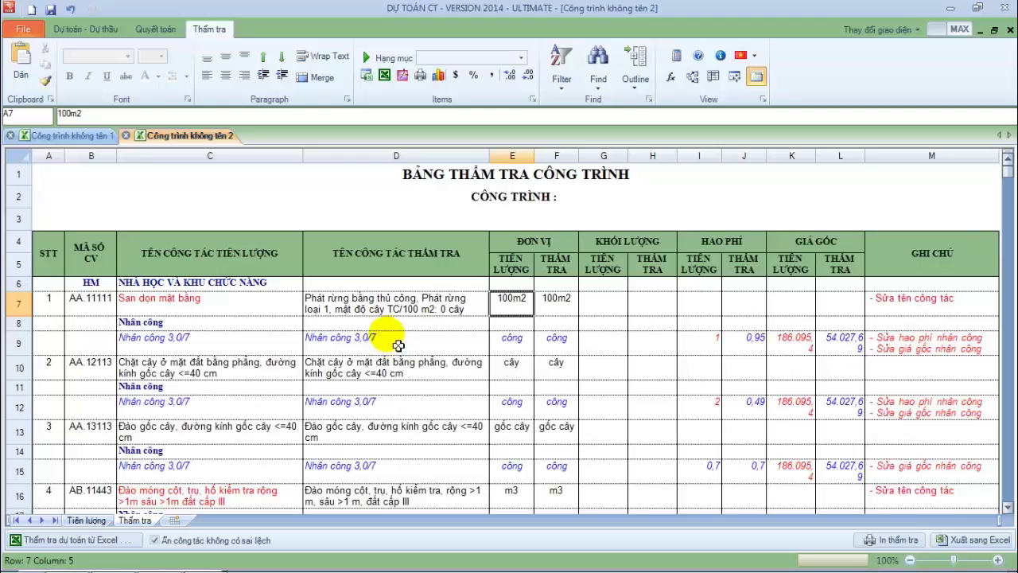
left_click(270, 311)
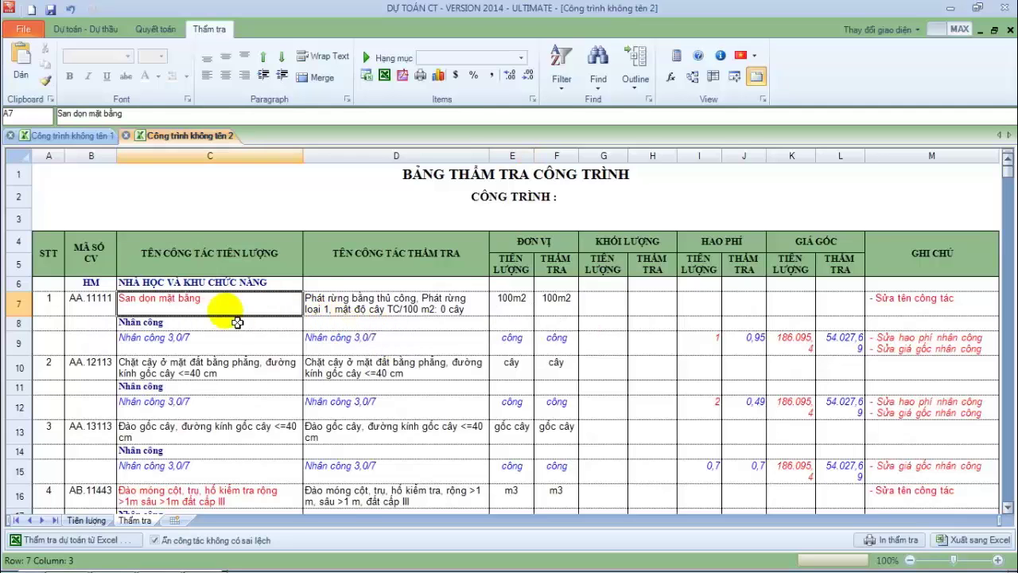
scroll(266, 480, "down", 1)
left_click(256, 431)
left_click(263, 489)
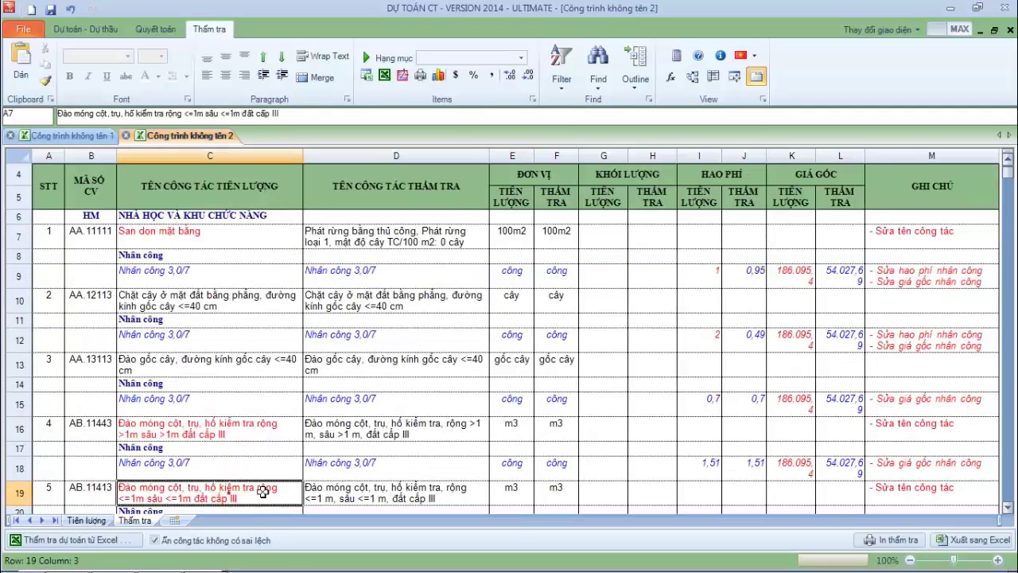
left_click(688, 273)
left_click(691, 338)
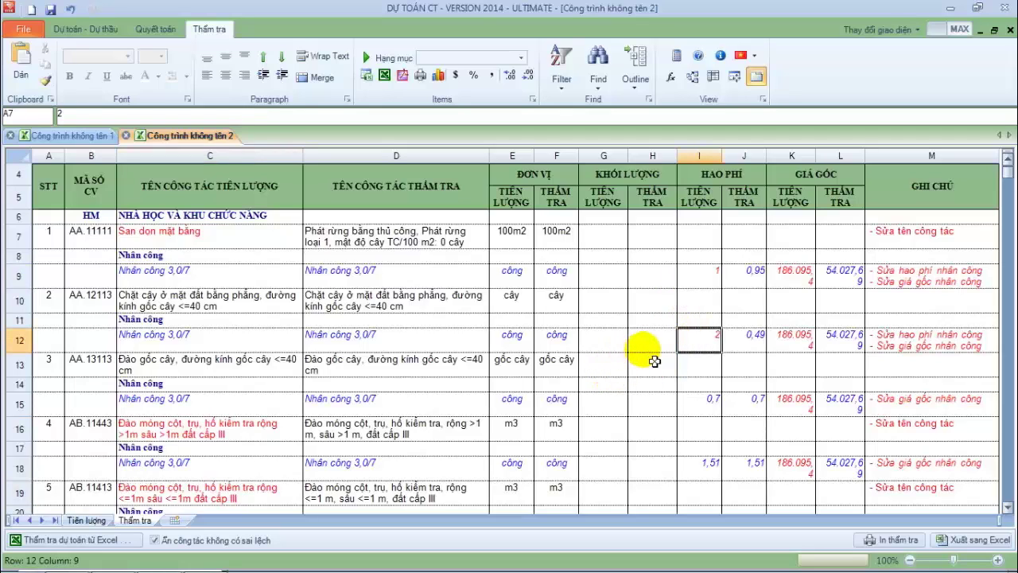
scroll(657, 361, "up", 1)
scroll(682, 352, "down", 1)
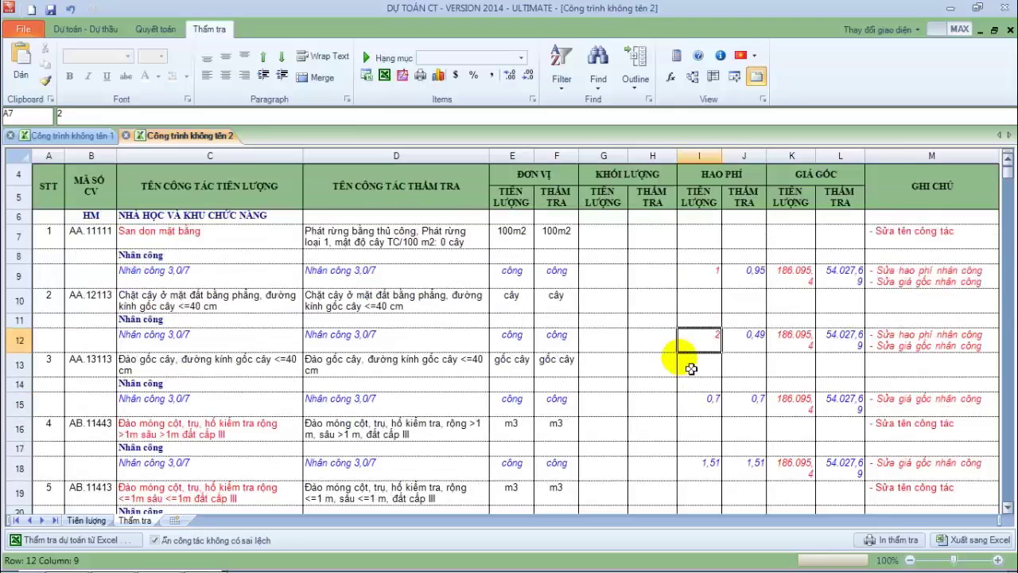
Read the GHI CHÚ notes for the first work items and their labour rows.
left_click(892, 232)
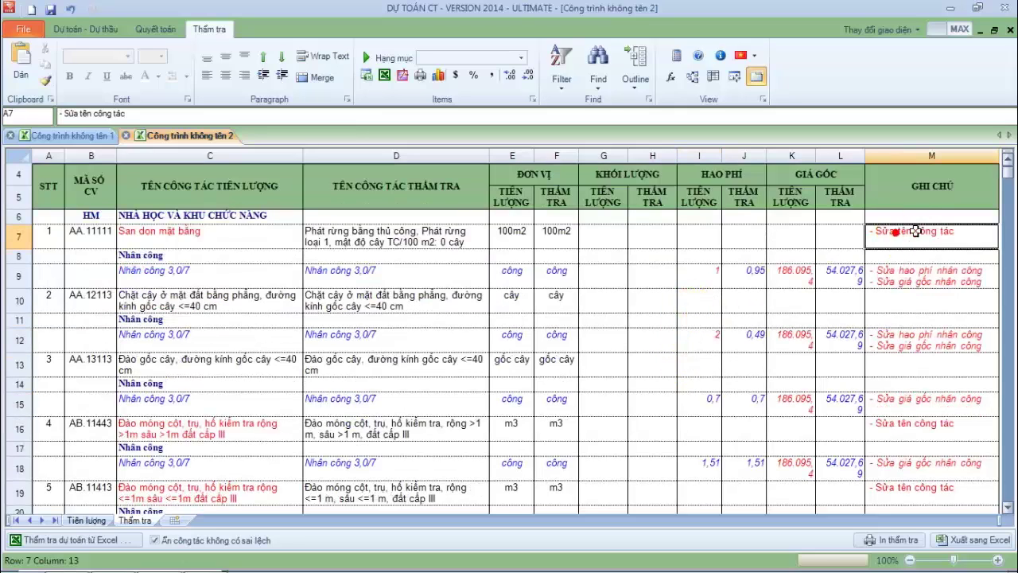
left_click(930, 277)
left_click(910, 341)
left_click(915, 400)
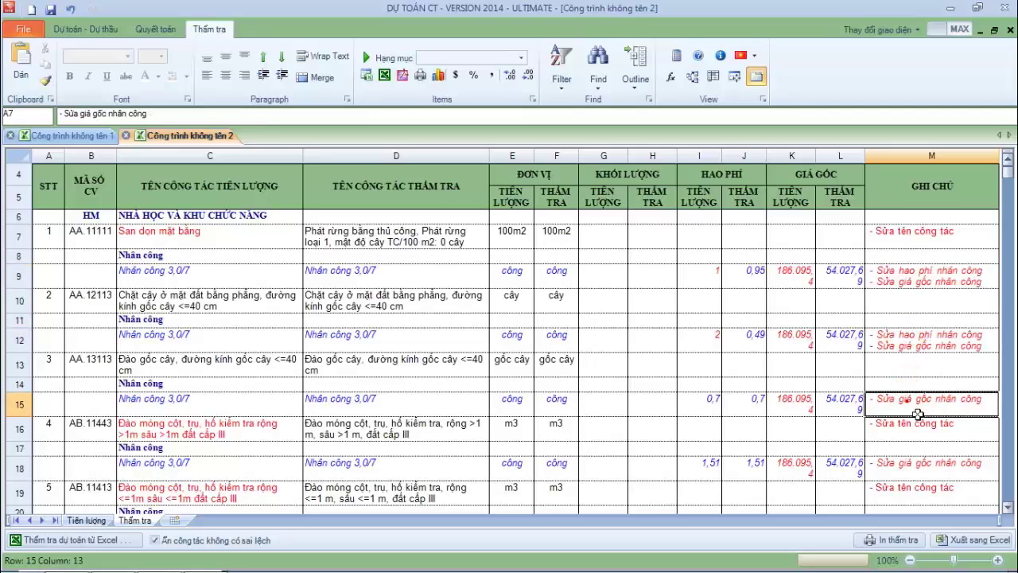
left_click(909, 229)
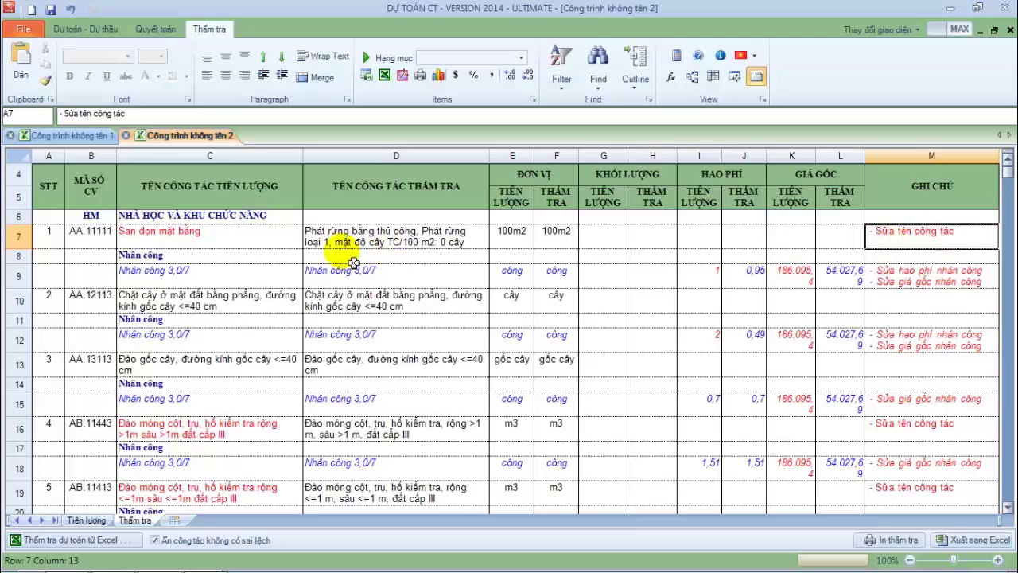
Compare the name of item AA.11111 with row 7 of the Công trình sheet in Excel and with its appraised name in Dự toán CT.
left_click(88, 238)
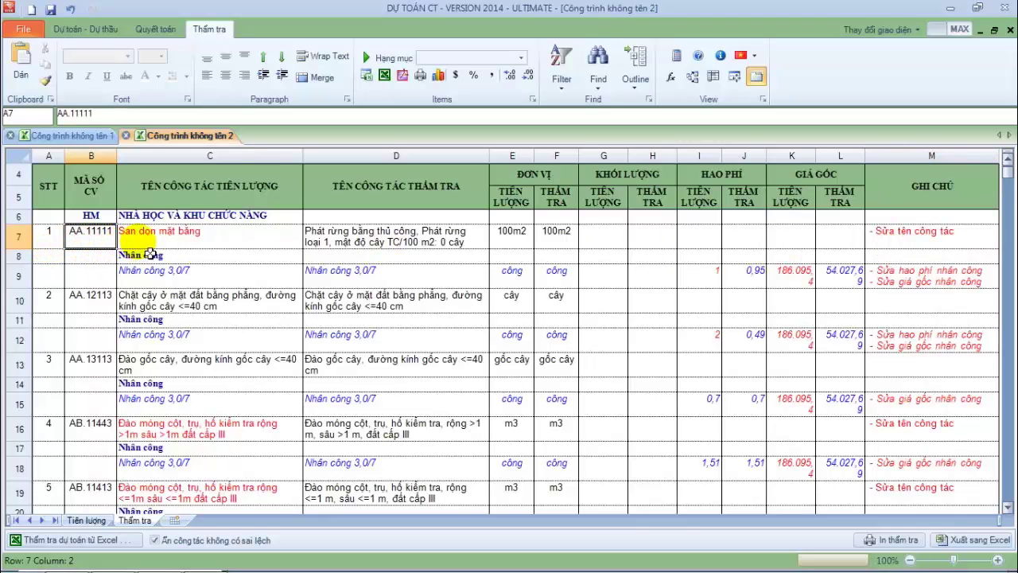
left_click(138, 239)
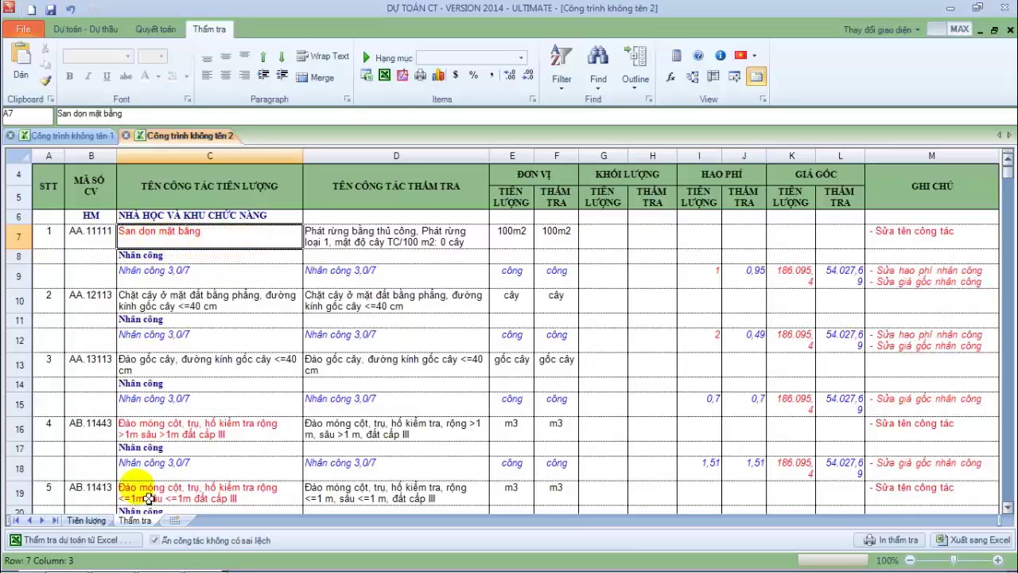
left_click(114, 555)
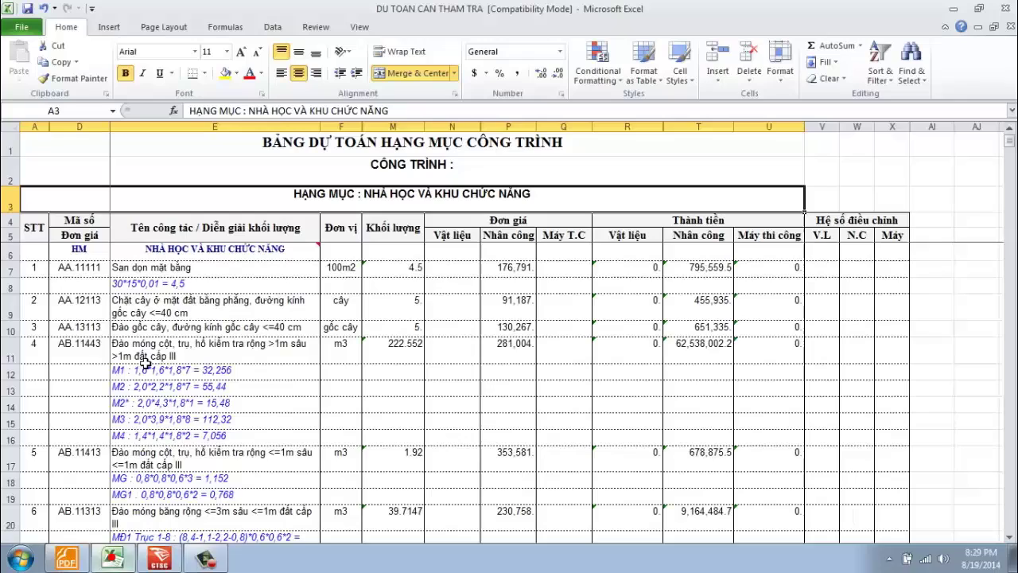
left_click(11, 269)
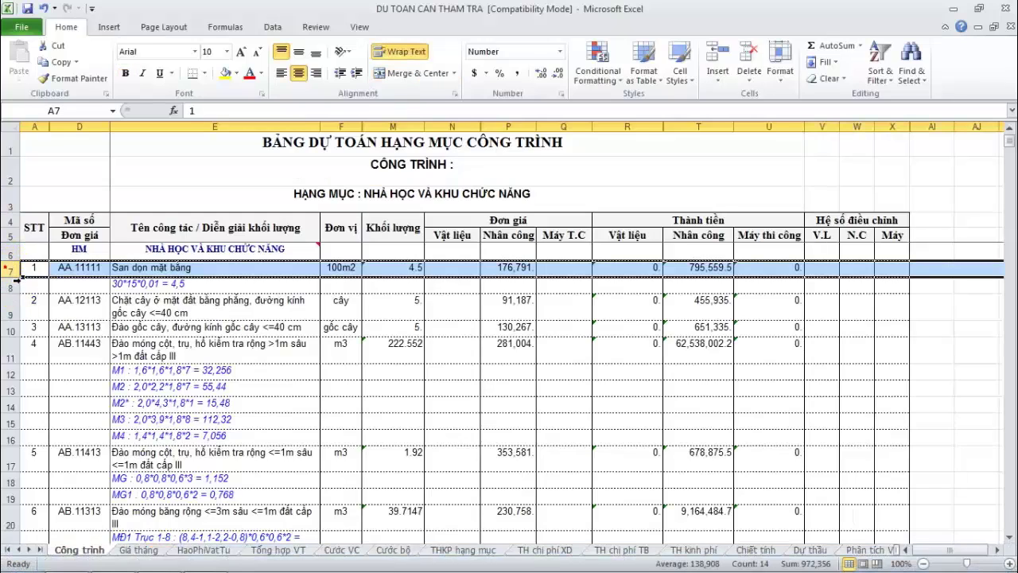
left_click(141, 270)
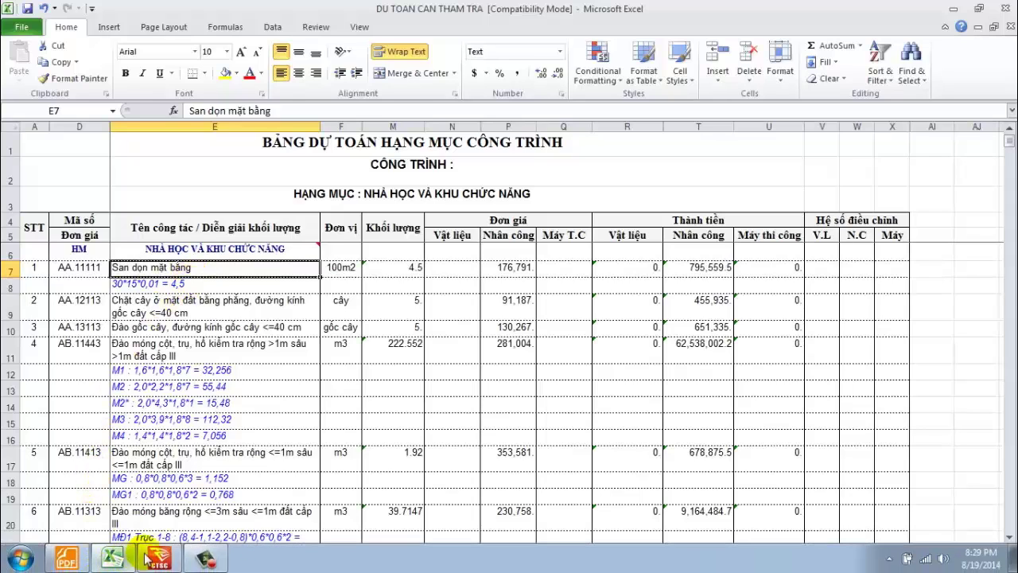
left_click(159, 563)
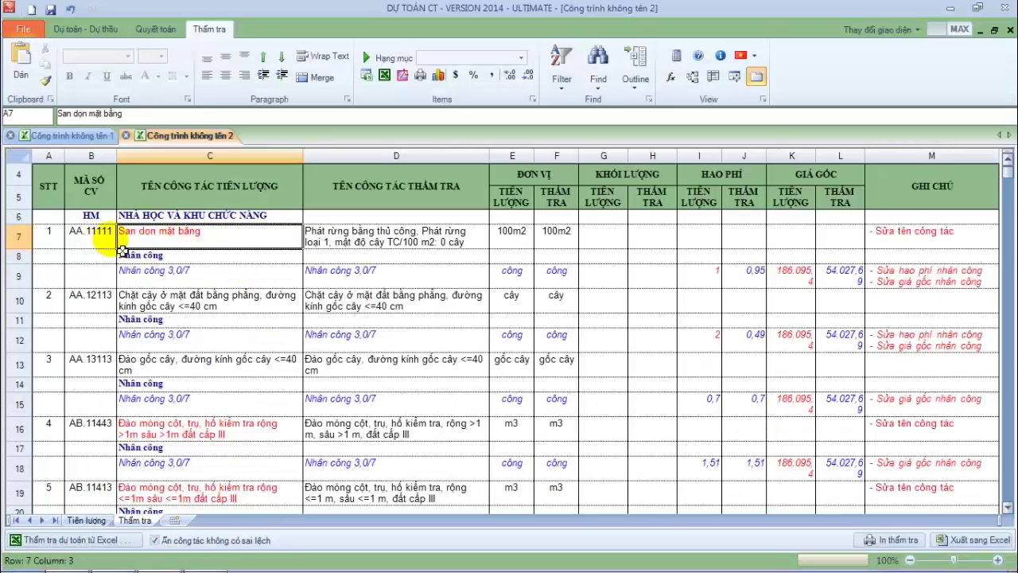
left_click(327, 243)
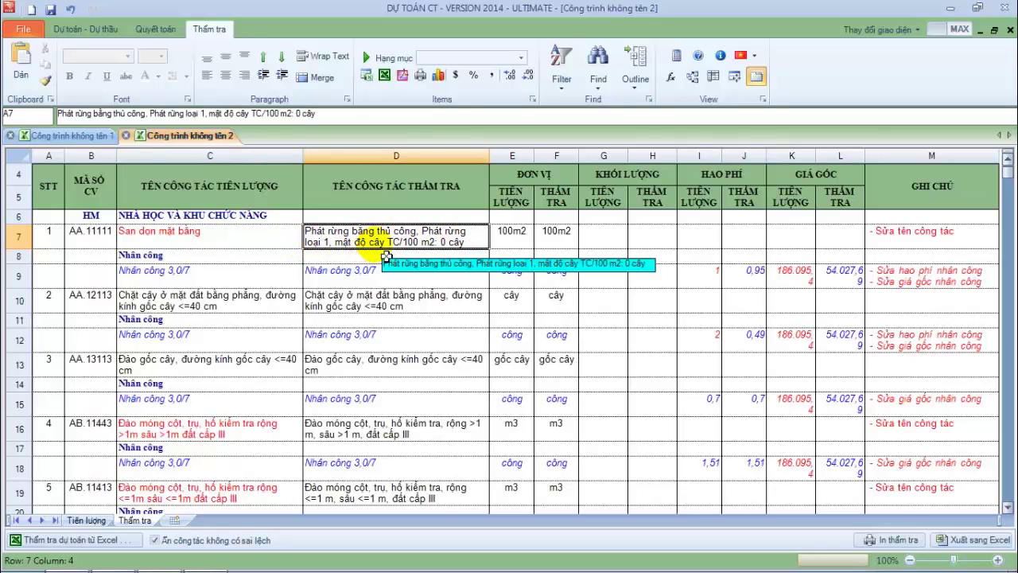
Enter unit-price code AA.11111 in cell D7 of the Tiên lượng sheet in Công trình không tên 1 and check the standard work name.
left_click(92, 135)
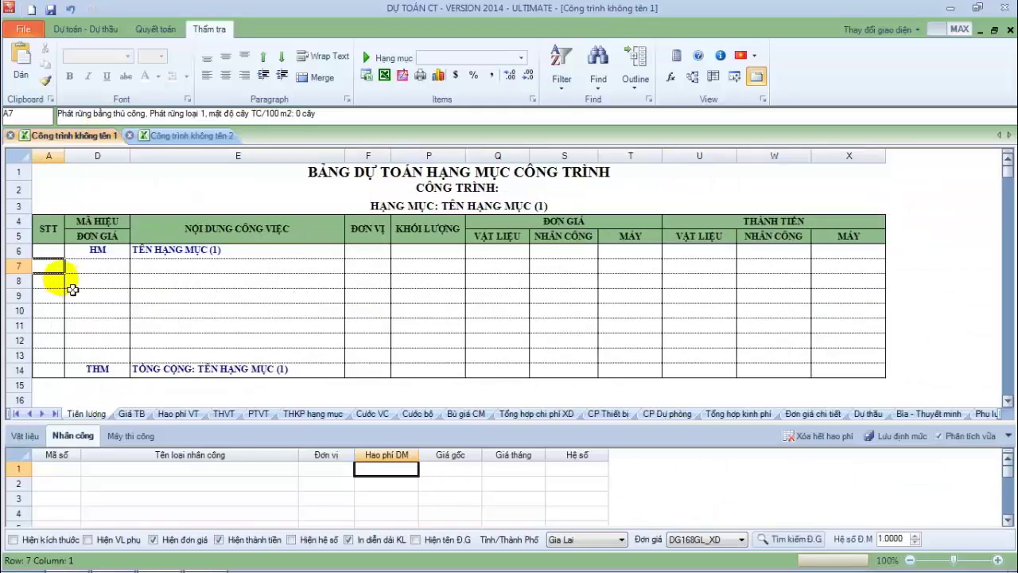
left_click(94, 269)
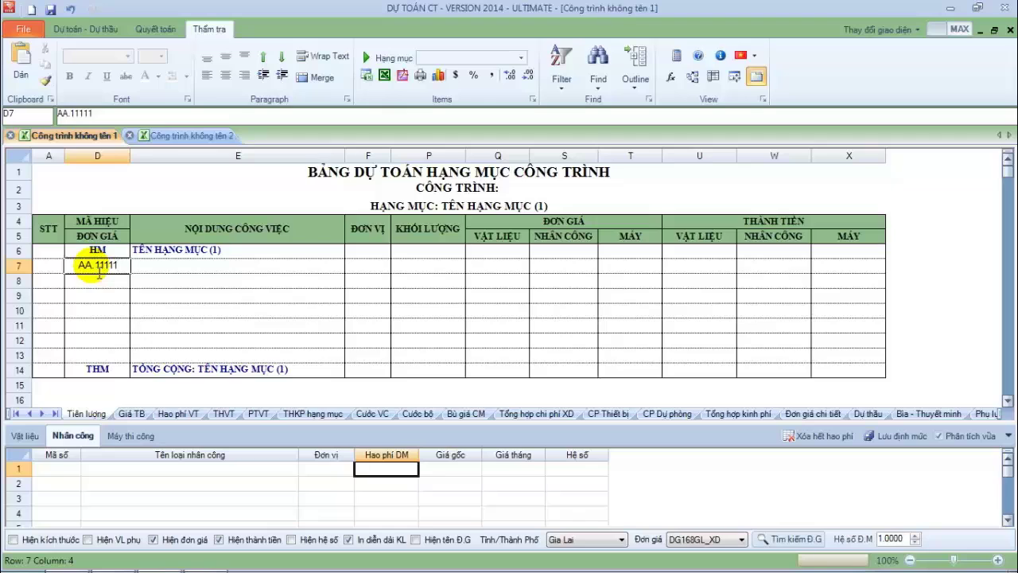
key("Return")
left_click(160, 275)
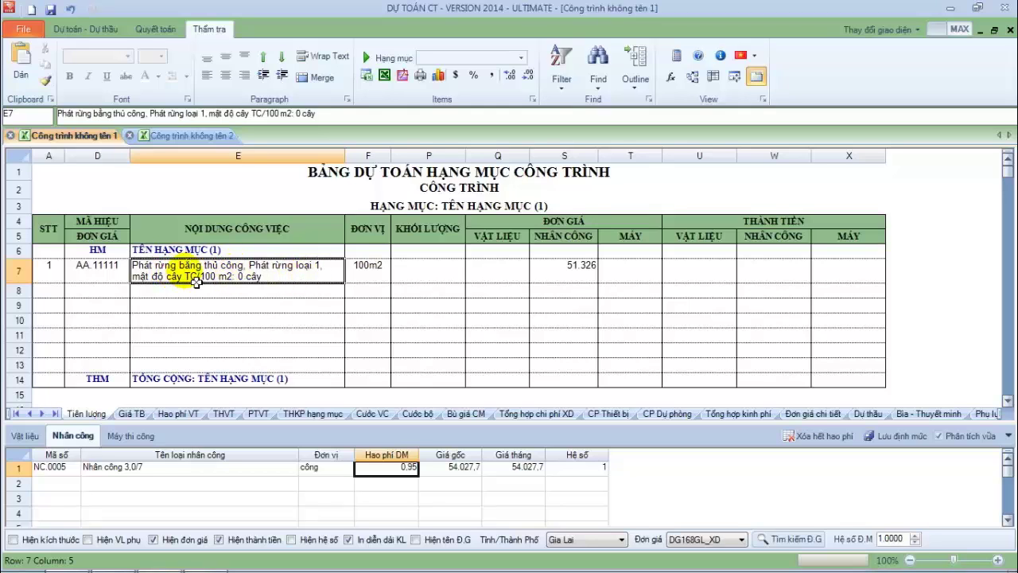
Return to Công trình không tên 2 and check the note and estimate consumption of the labour row under AA.11111.
left_click(188, 136)
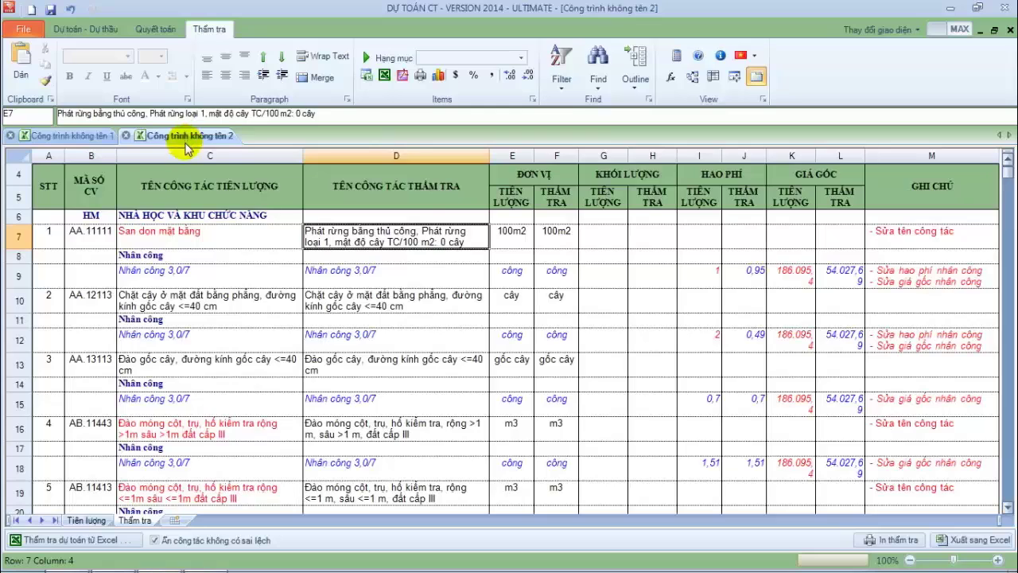
left_click(887, 282)
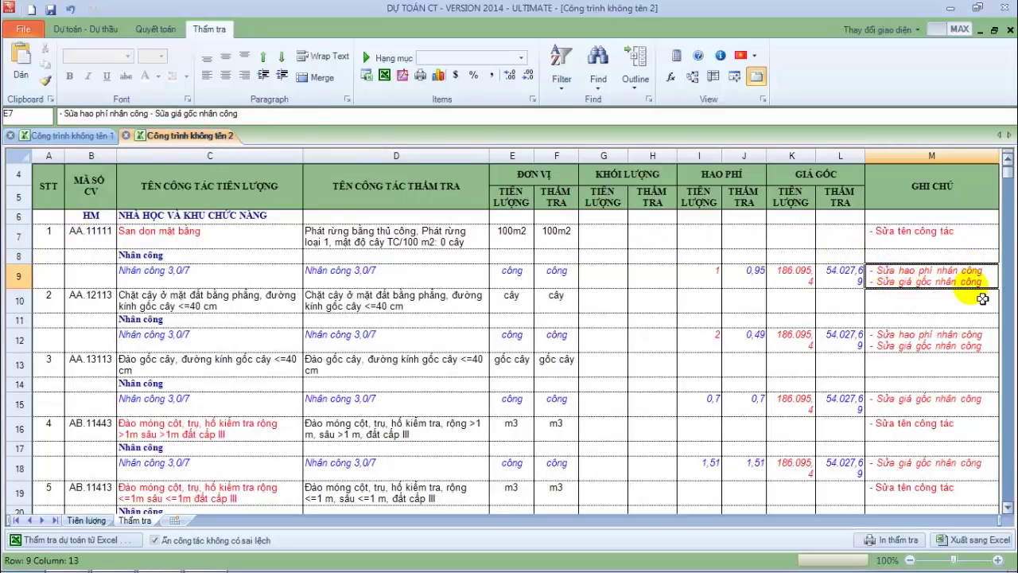
left_click(711, 285)
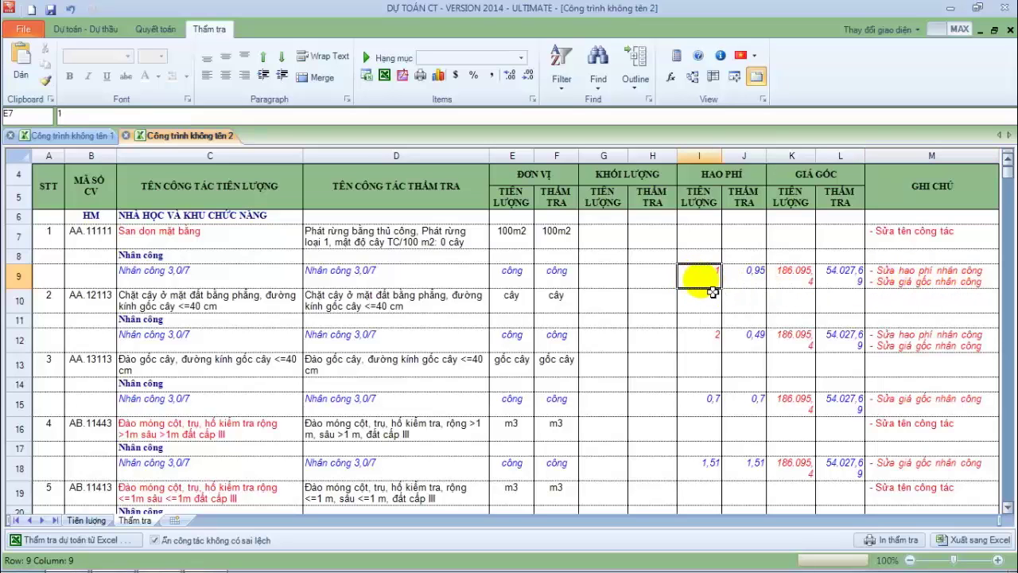
Switch to the Excel estimate and check the labour consumption of Nhân công 3,0/7 under AA.11111 on the HaoPhiVatTu sheet.
left_click(119, 564)
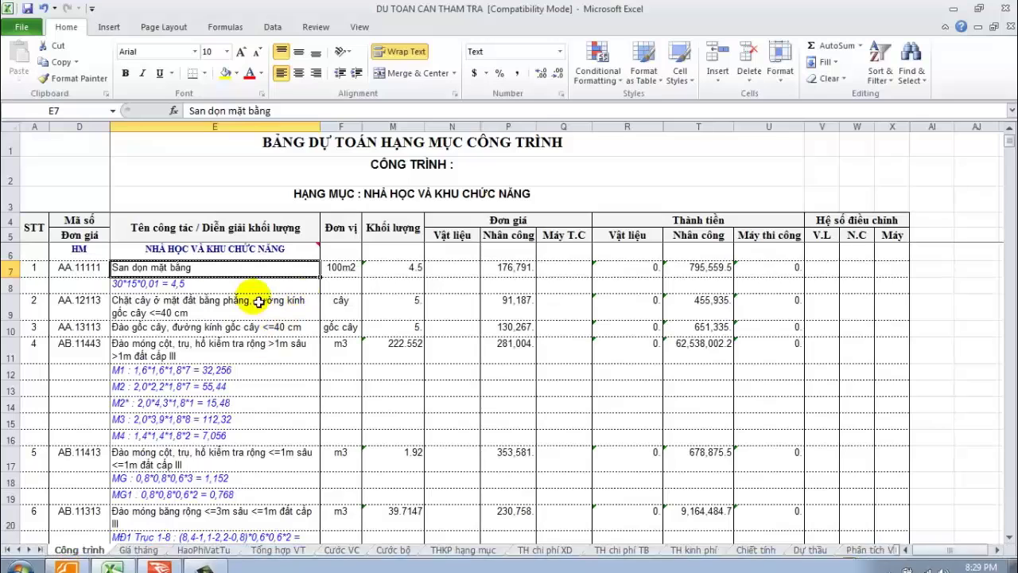
left_click(204, 549)
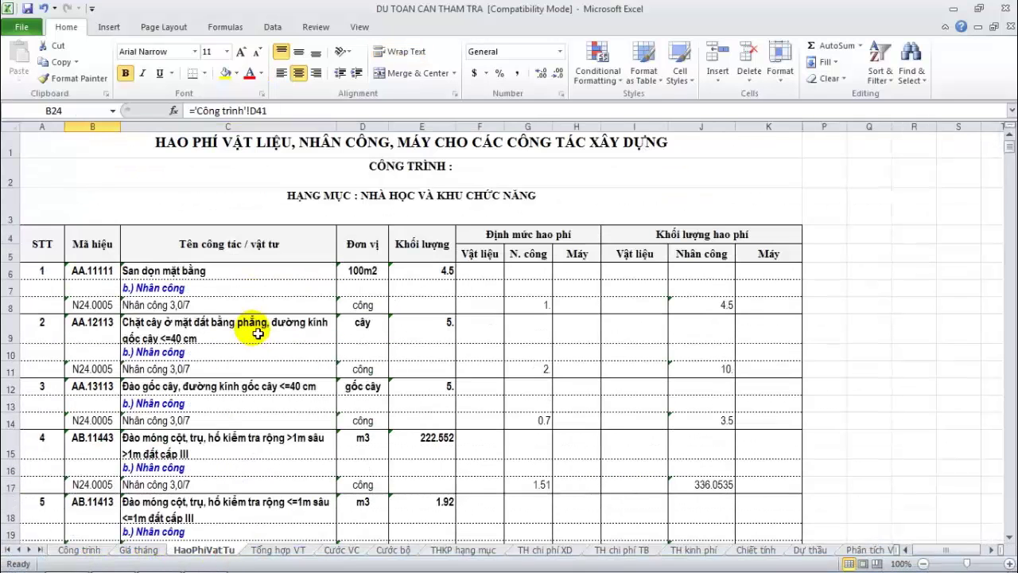
left_click(10, 305)
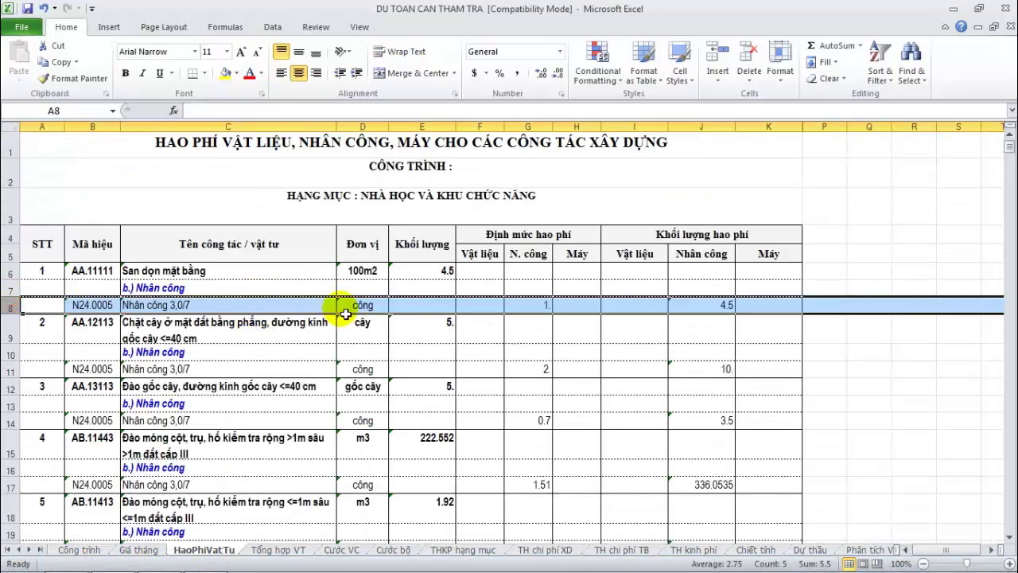
left_click(534, 307)
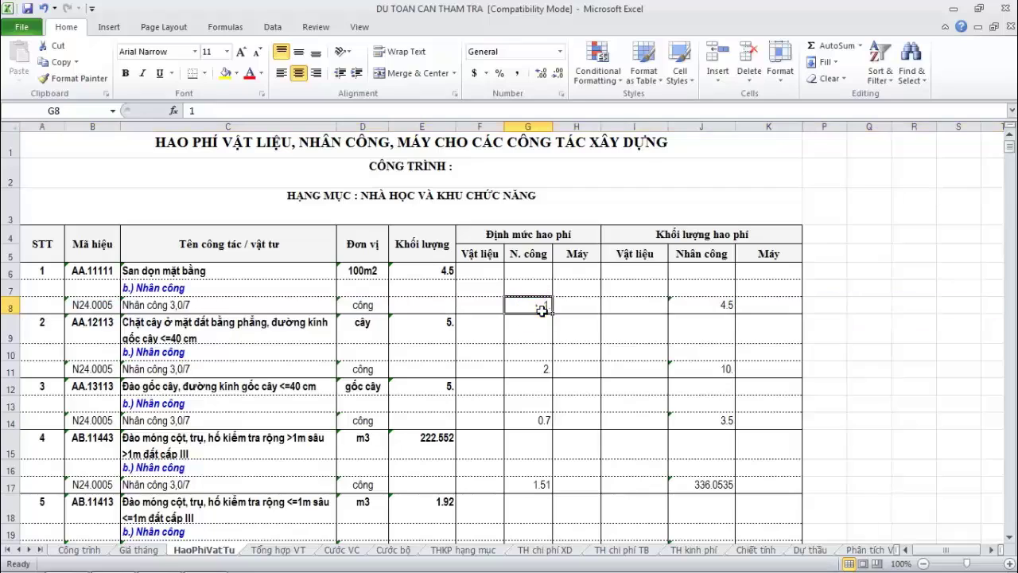
left_click(102, 273)
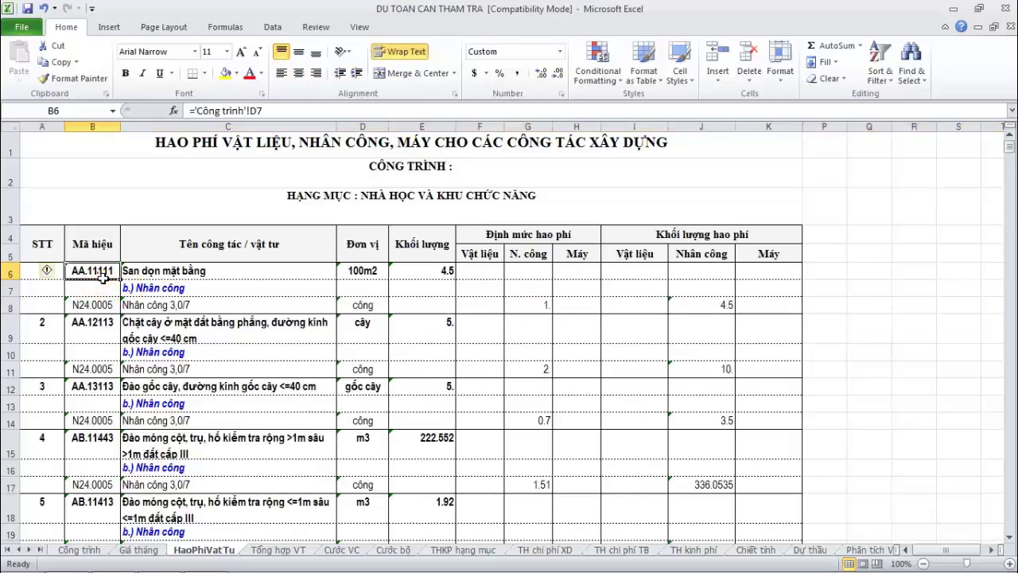
left_click(545, 310)
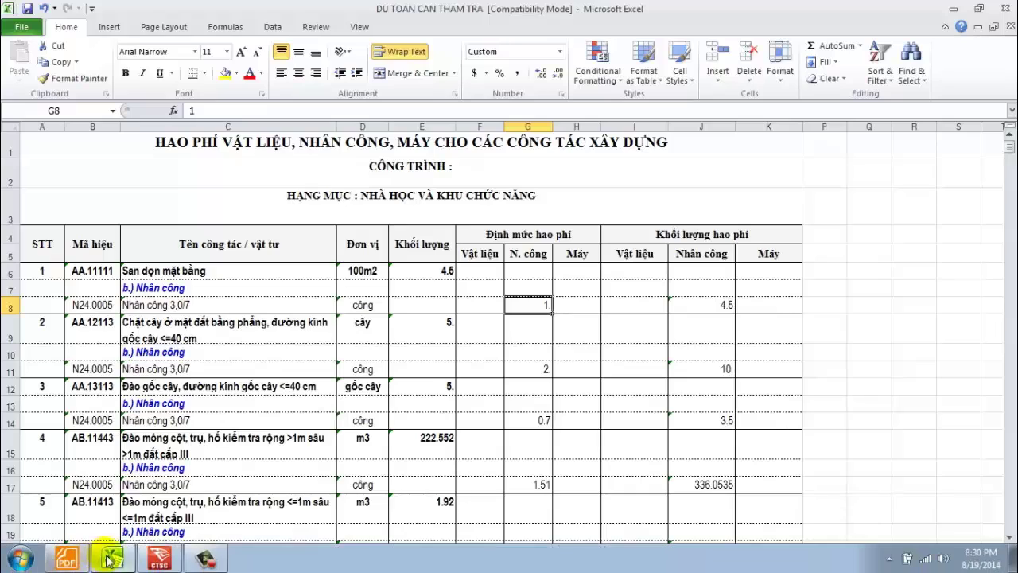
Back in Dự toán CT, compare the appraised labour consumption of AA.11111 with its Hao phí DM value in Công trình không tên 1.
left_click(109, 560)
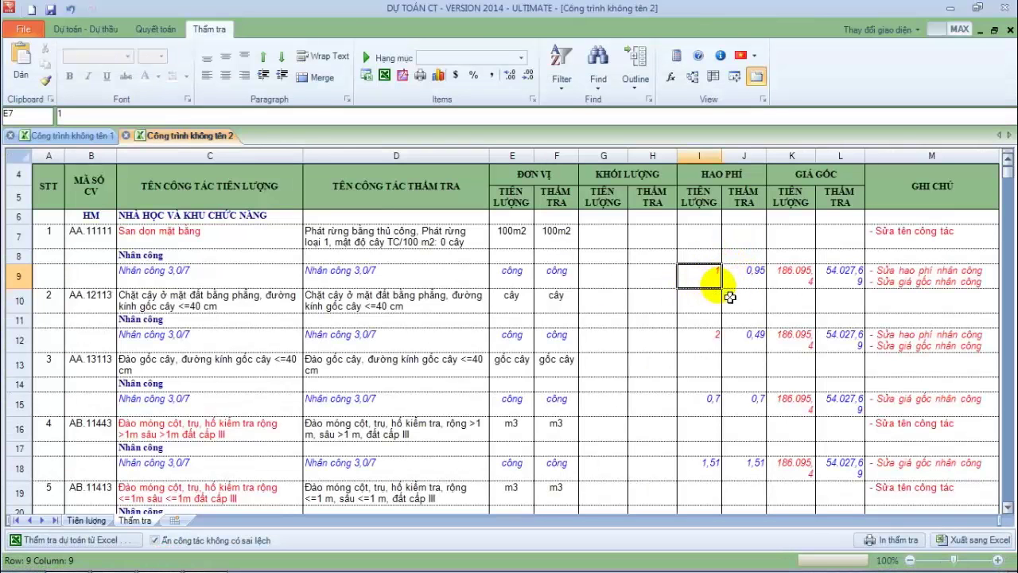
left_click(756, 284)
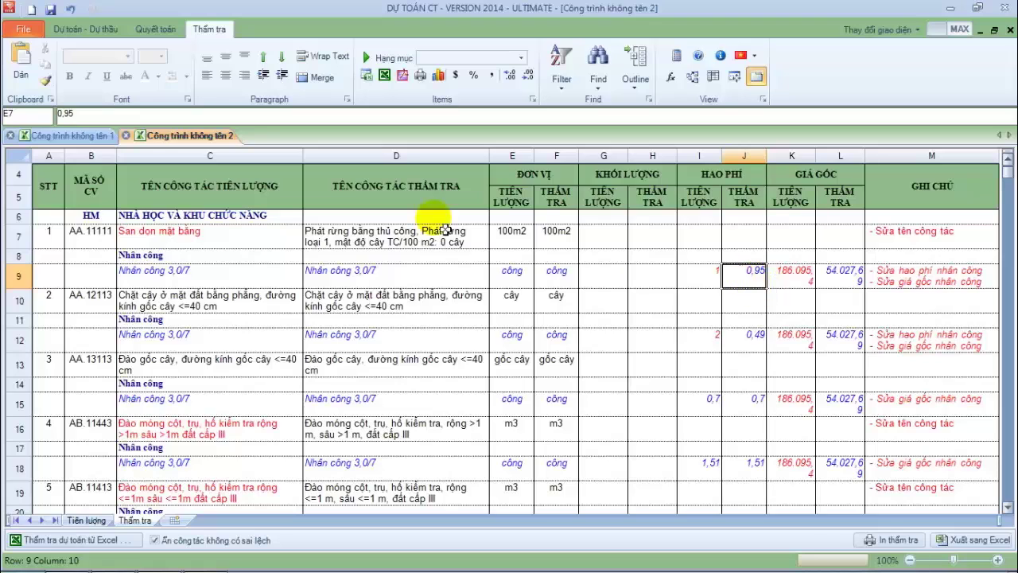
left_click(57, 136)
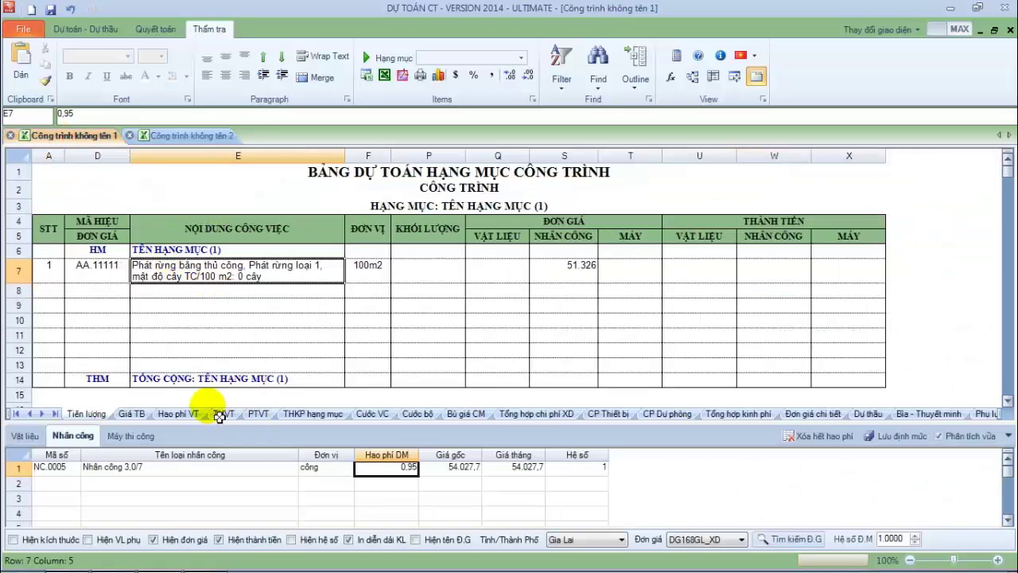
left_click(398, 469)
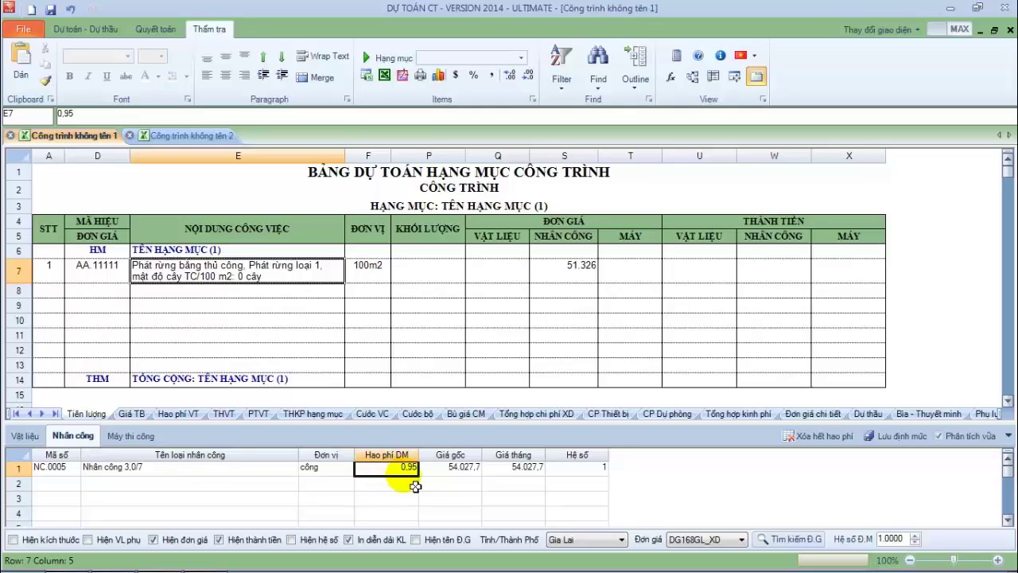
left_click(401, 483)
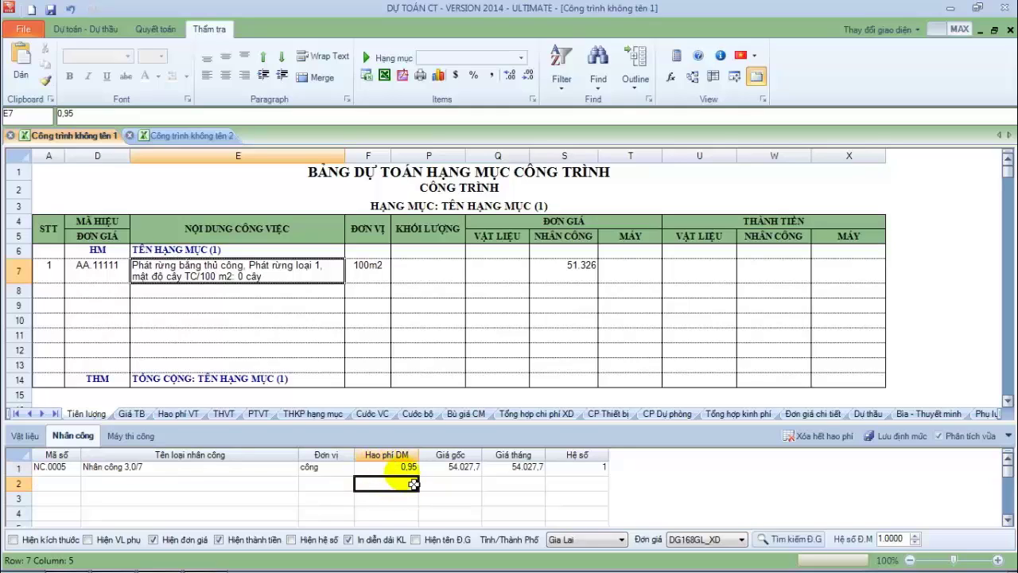
left_click(402, 470)
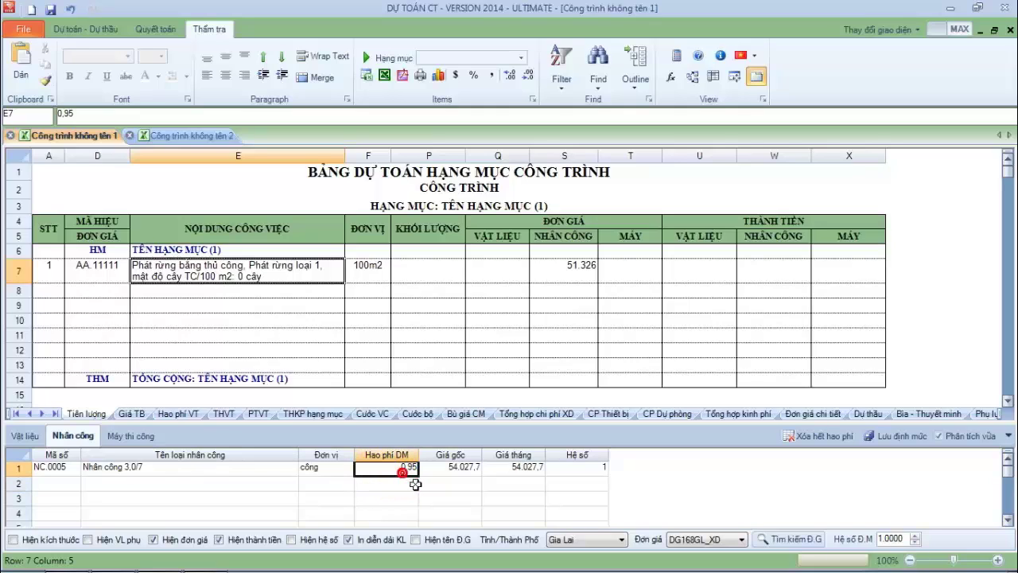
Return to Công trình không tên 2 and check the appraised and estimate base prices of the labour row under AA.11111.
left_click(200, 136)
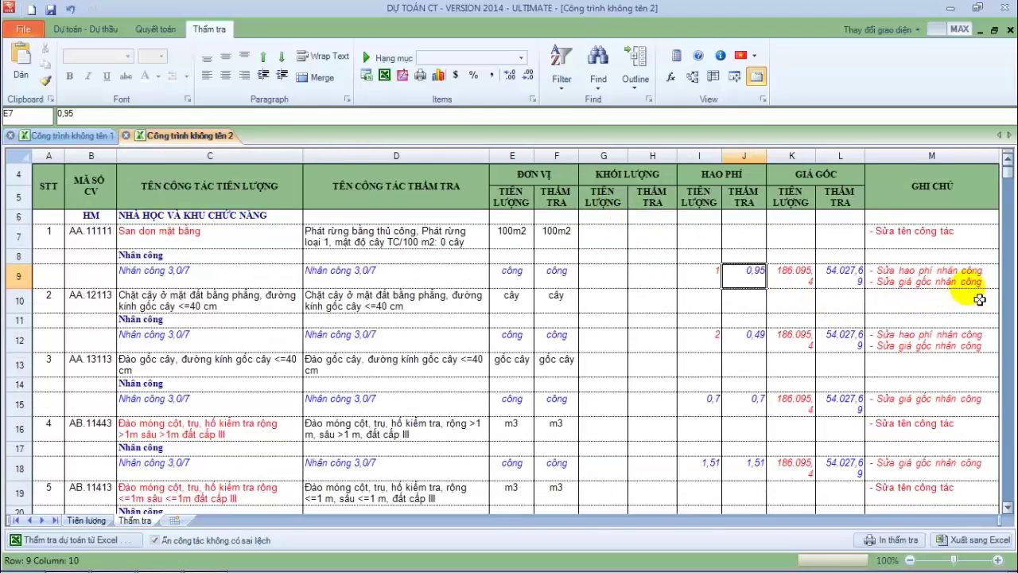
left_click(847, 282)
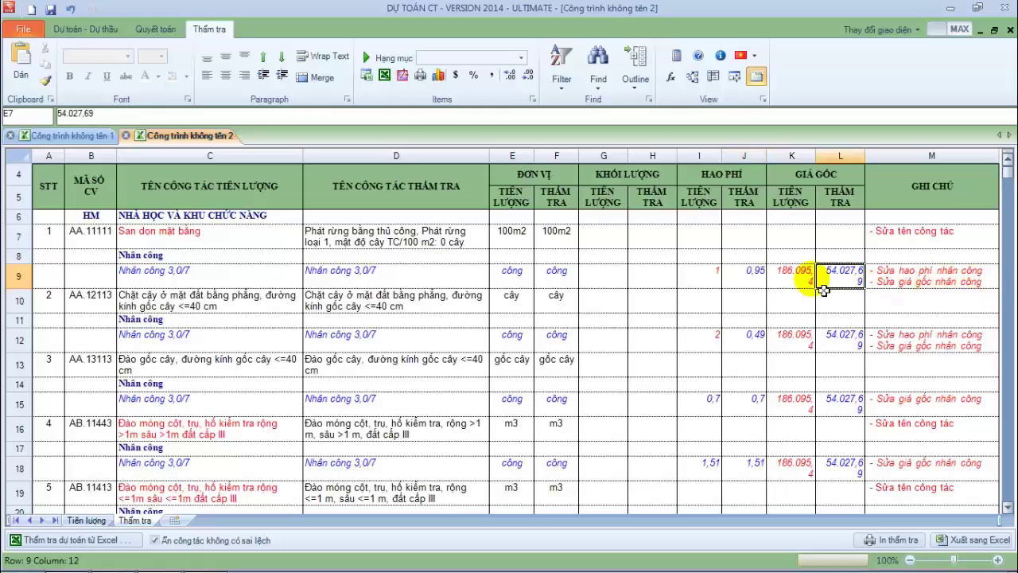
left_click(795, 275)
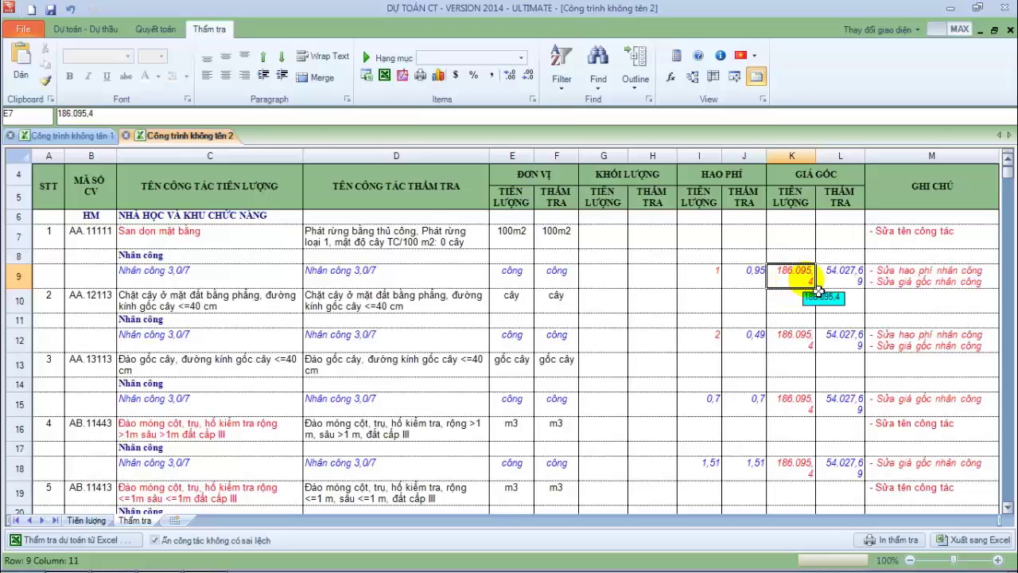
Switch to the Excel estimate and locate the Nhân công 3,0/7 price row (N24.0005) on the Giá tháng sheet.
left_click(112, 559)
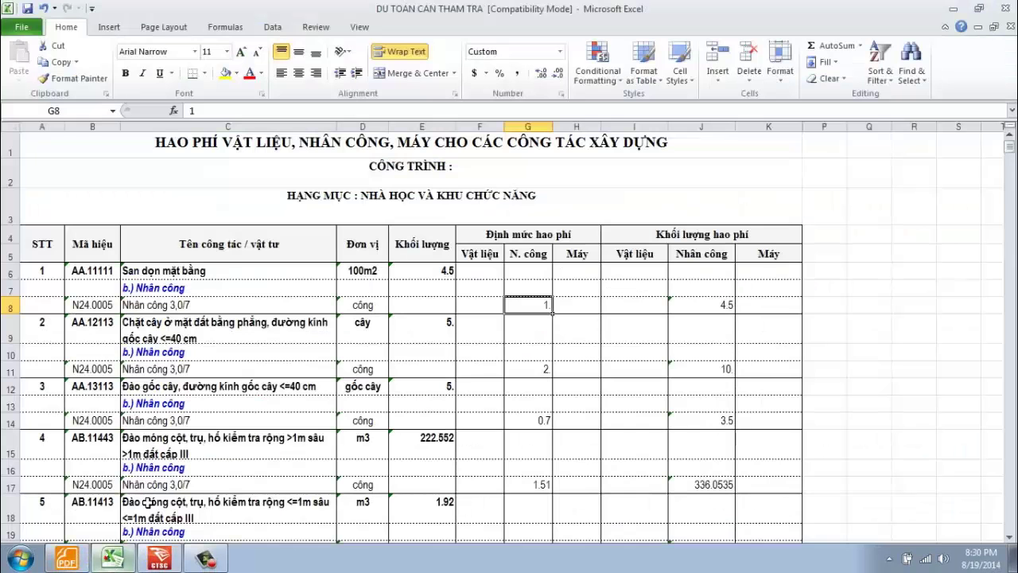
left_click(140, 550)
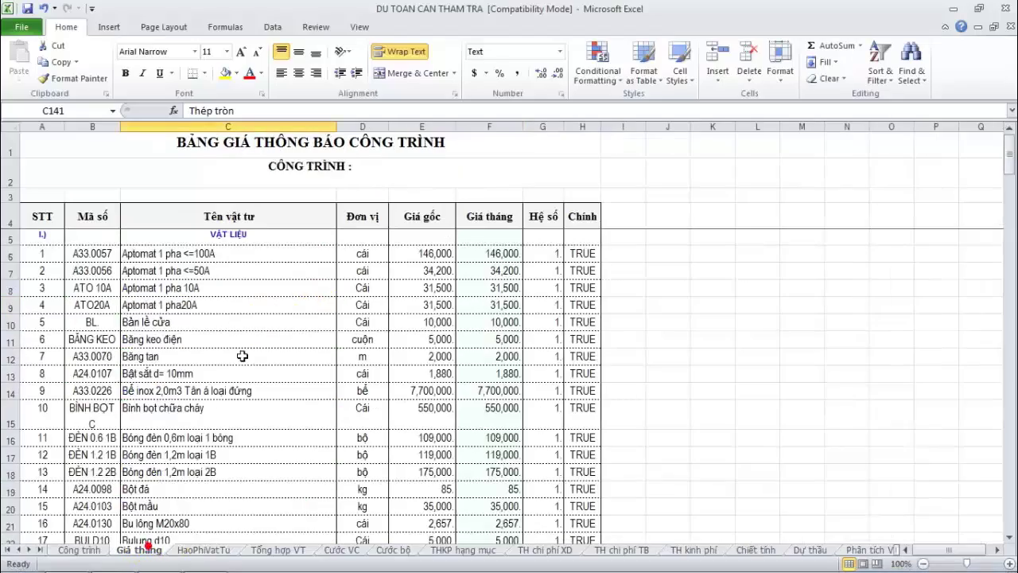
scroll(268, 382, "down", 18)
scroll(269, 405, "down", 20)
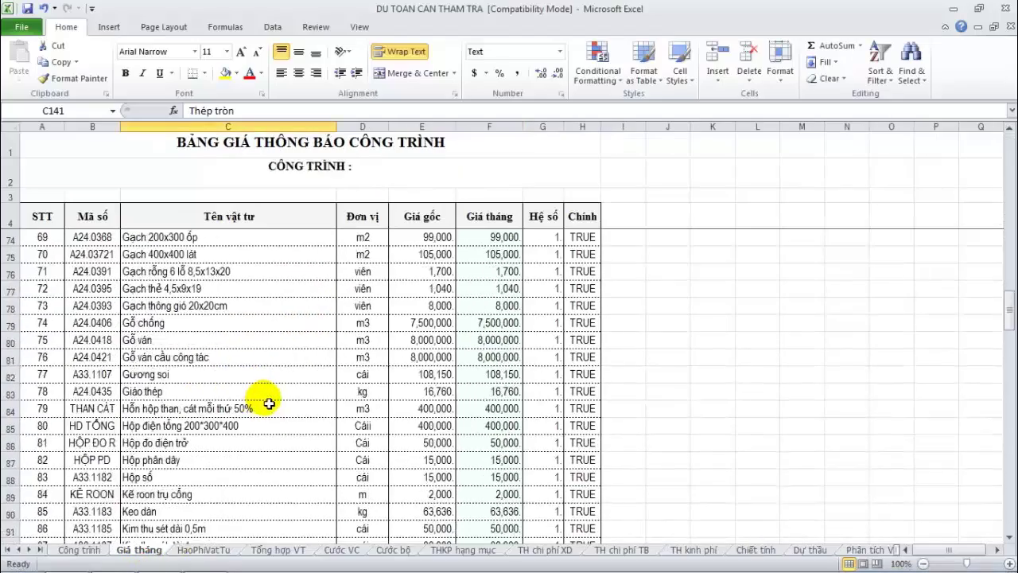
scroll(269, 404, "up", 2)
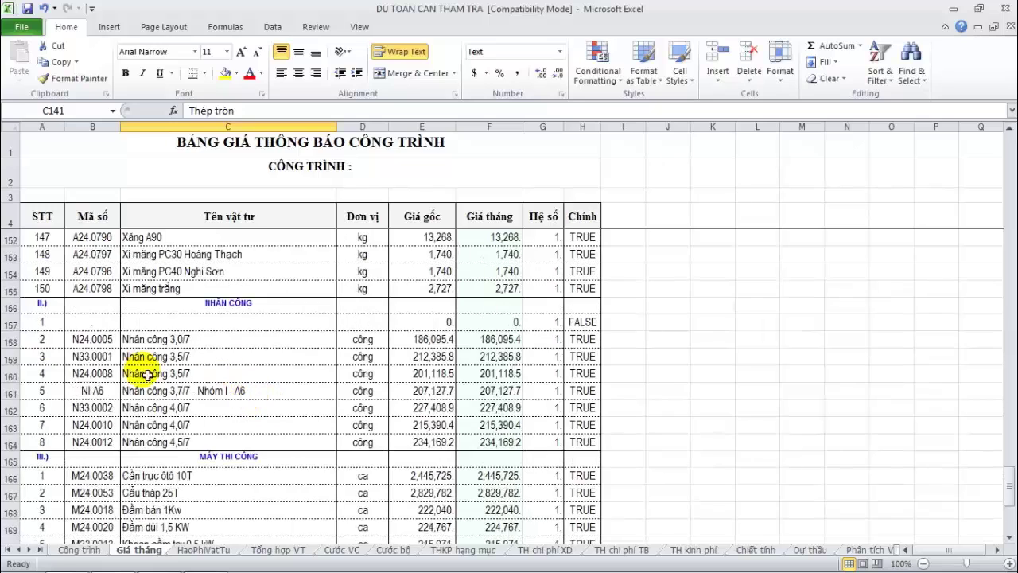
left_click(13, 340)
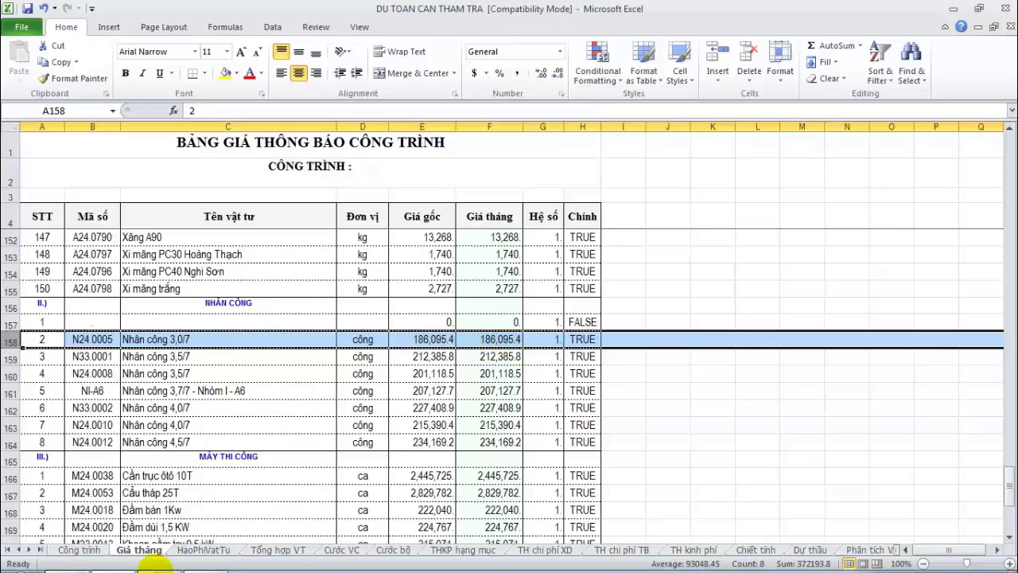
In Dự toán CT, compare the appraised labour base price with Nhân công 3,0/7 on the Giá TB sheet of Công trình không tên 1.
left_click(157, 555)
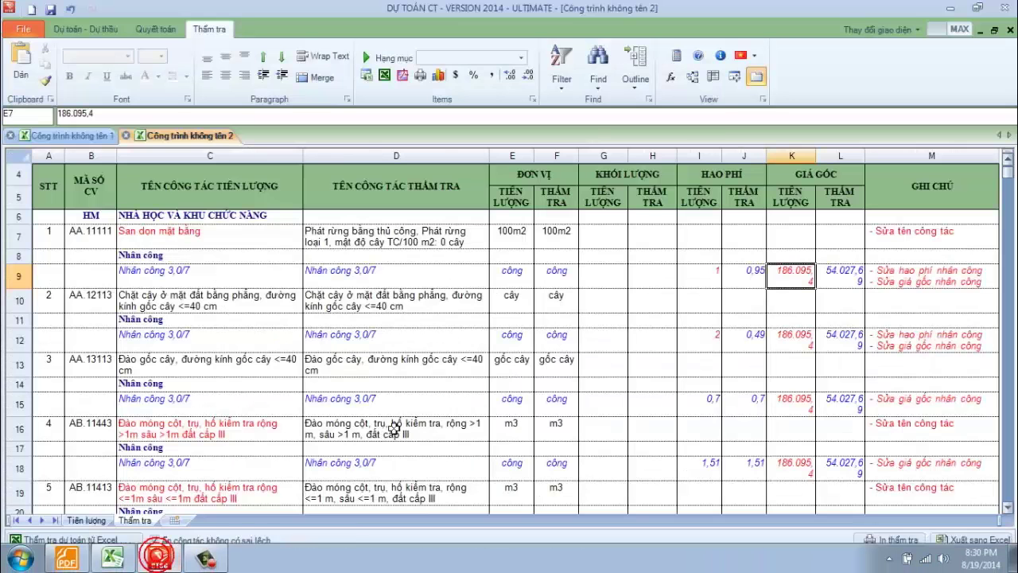
left_click(845, 280)
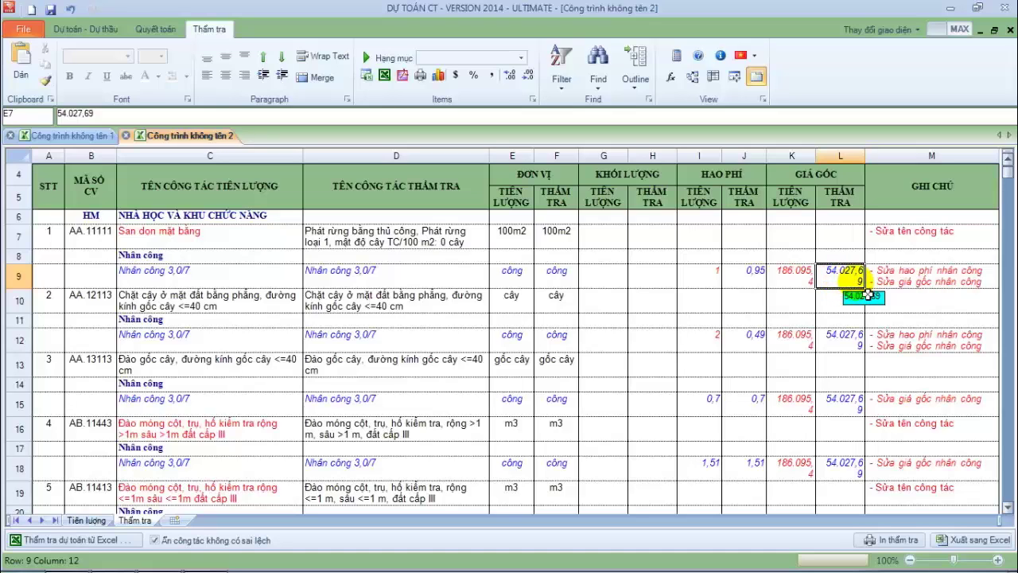
left_click(68, 142)
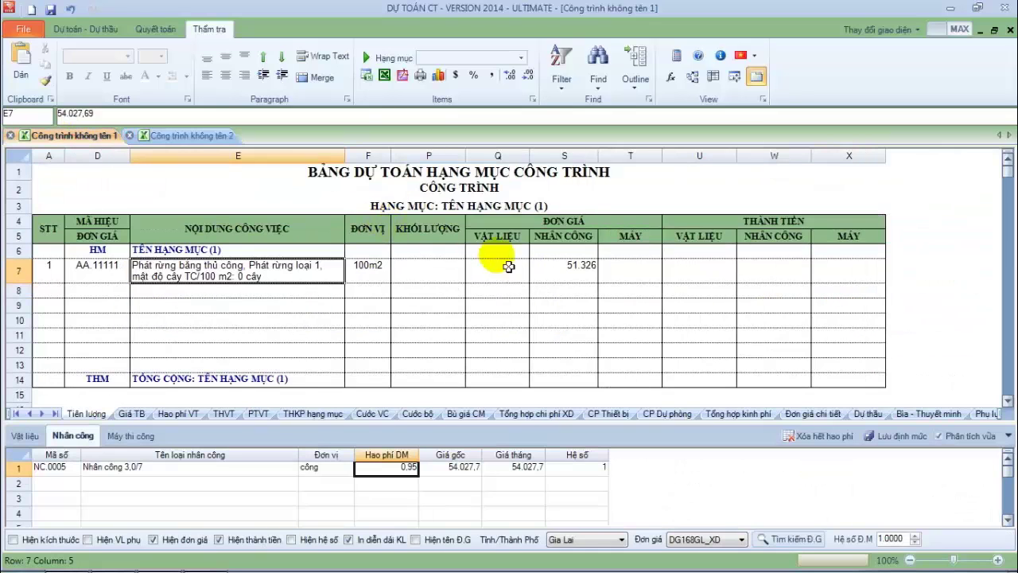
left_click(131, 414)
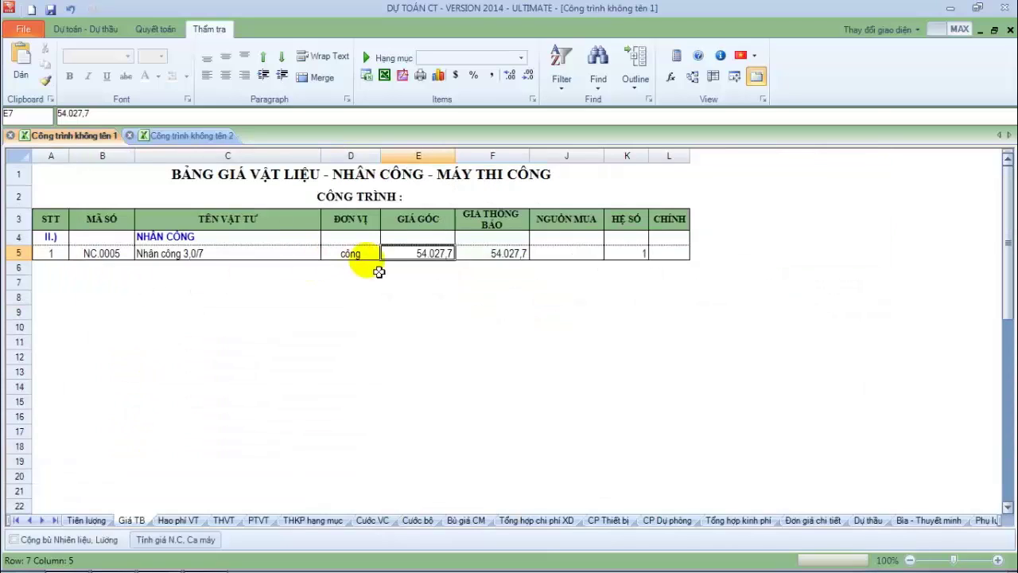
left_click(498, 256)
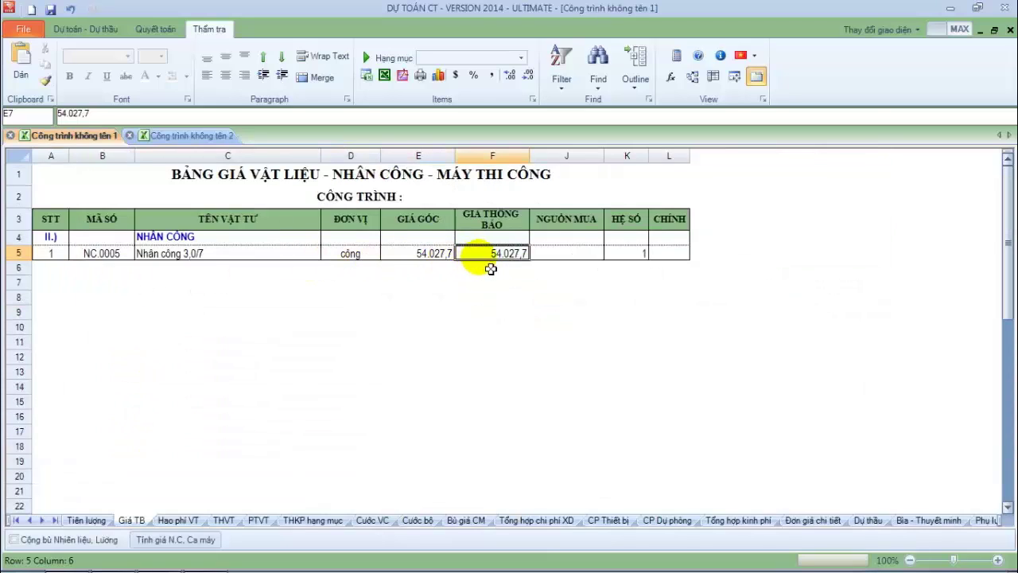
left_click(81, 519)
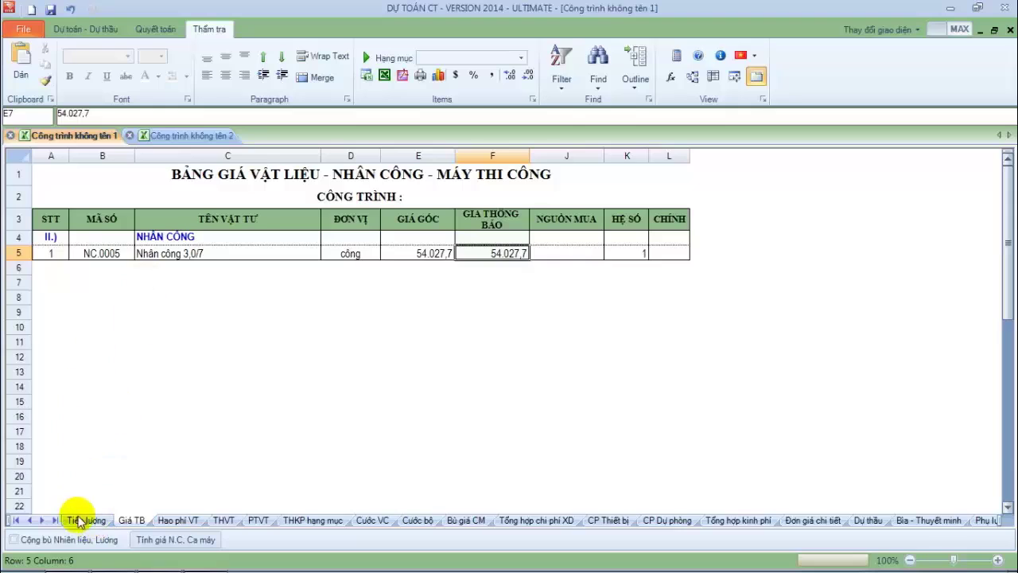
Return to Công trình không tên 2, review the labour notes under AA.11111 and find work item AF.15512.
left_click(190, 137)
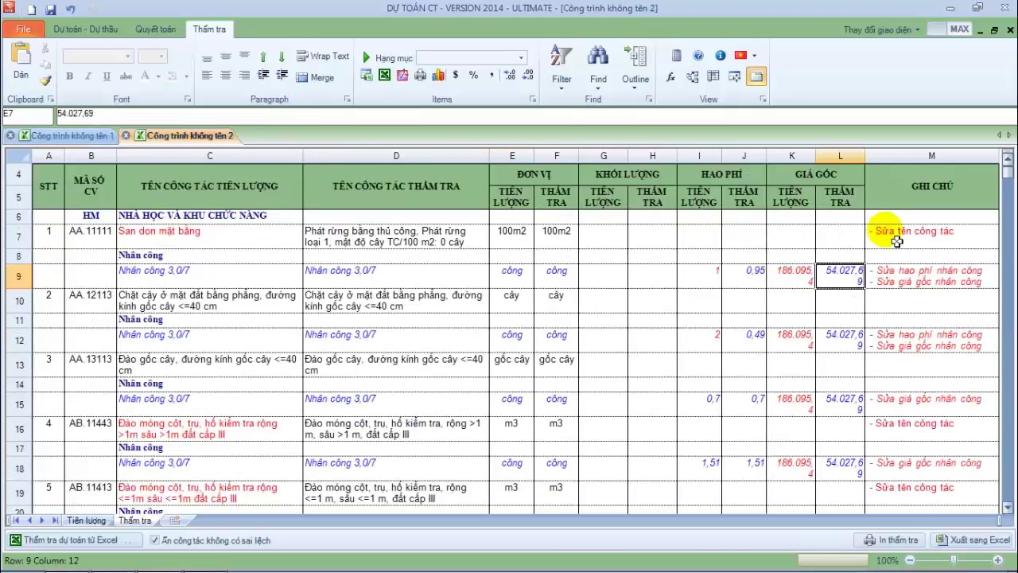
left_click(921, 275)
scroll(478, 292, "down", 3)
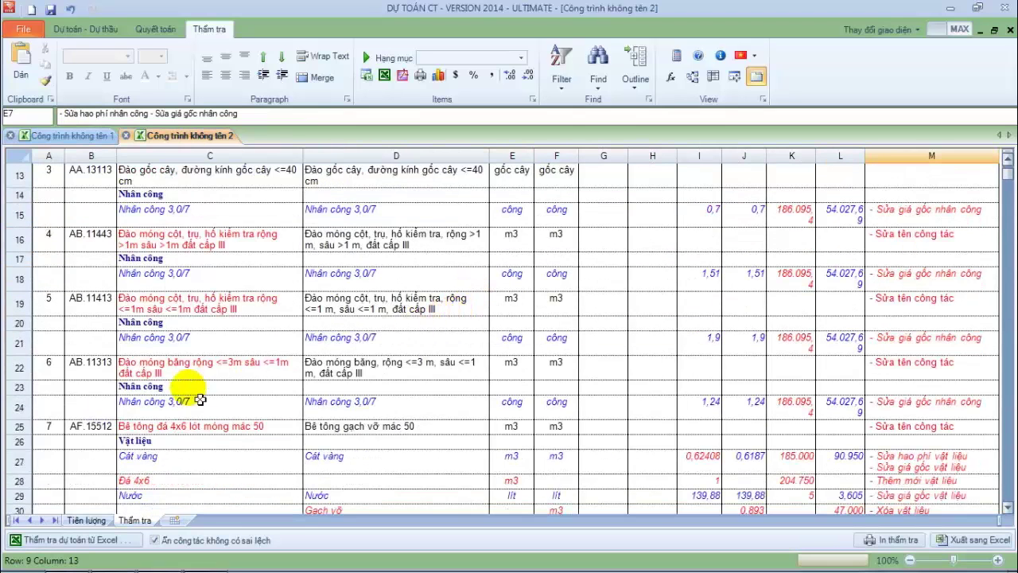
scroll(528, 328, "down", 2)
left_click(80, 301)
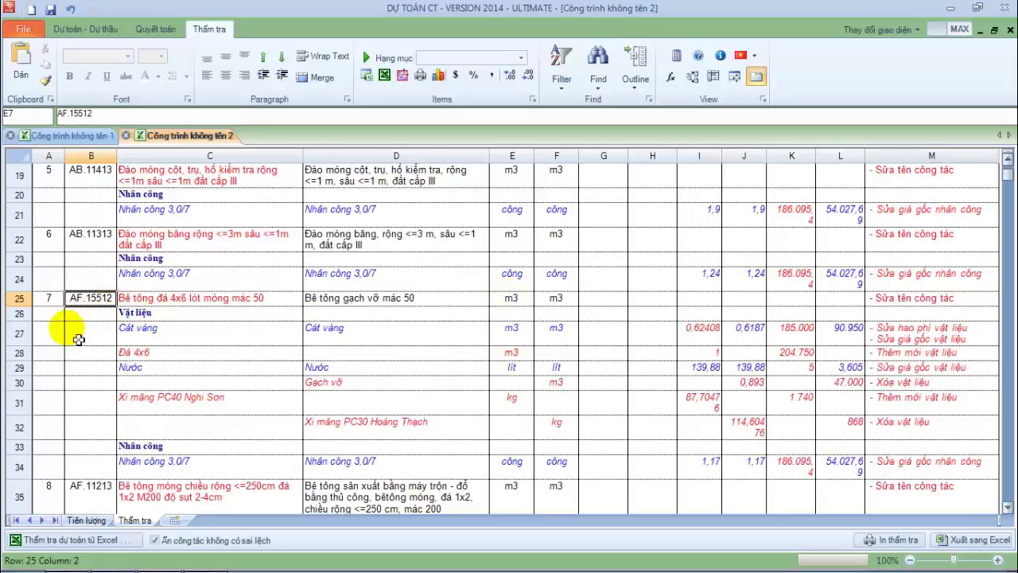
Compare the estimate and appraised consumption of Cát vàng under AF.15512 in the appraisal table.
left_click(21, 336)
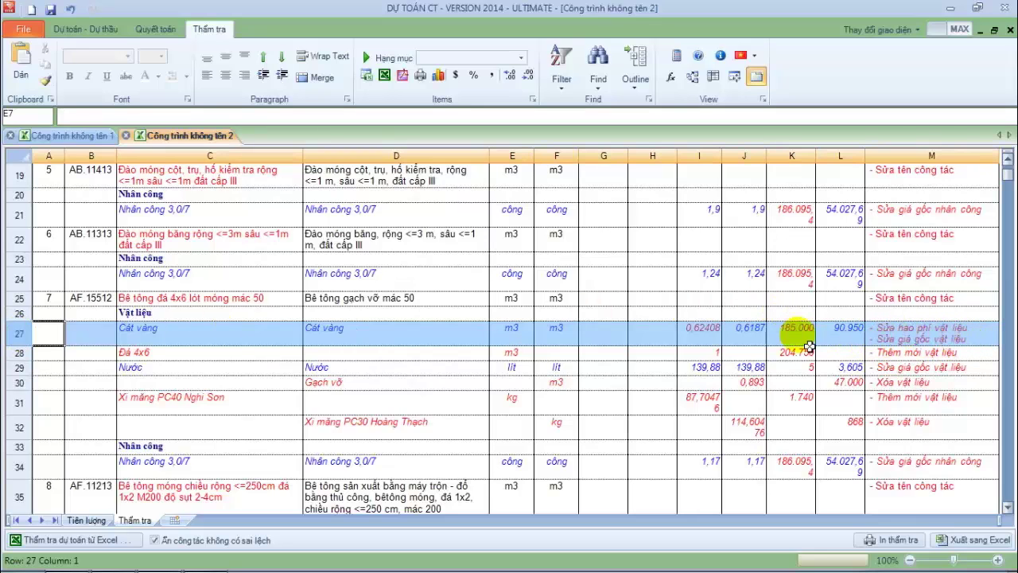
left_click(705, 333)
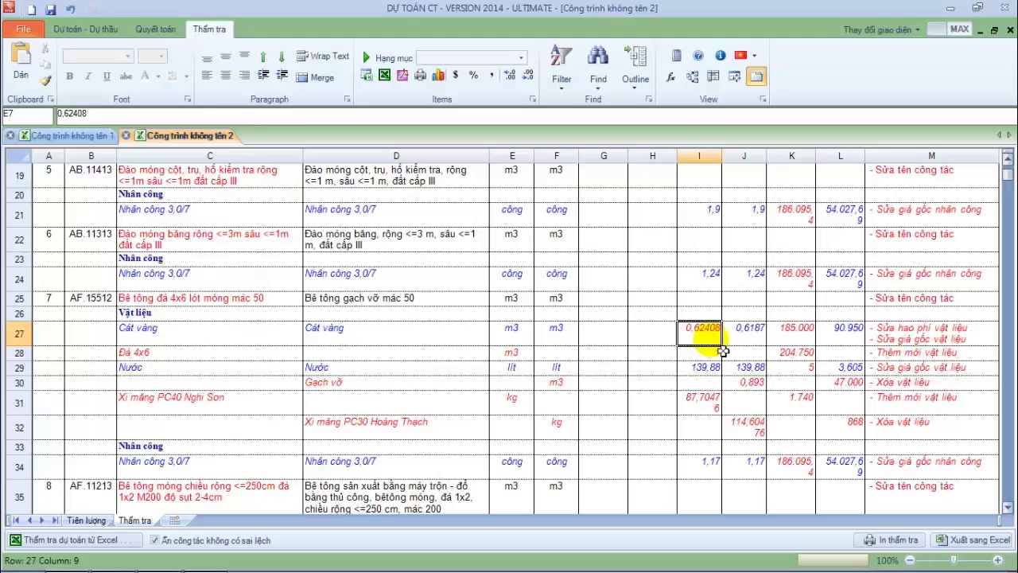
left_click(737, 338)
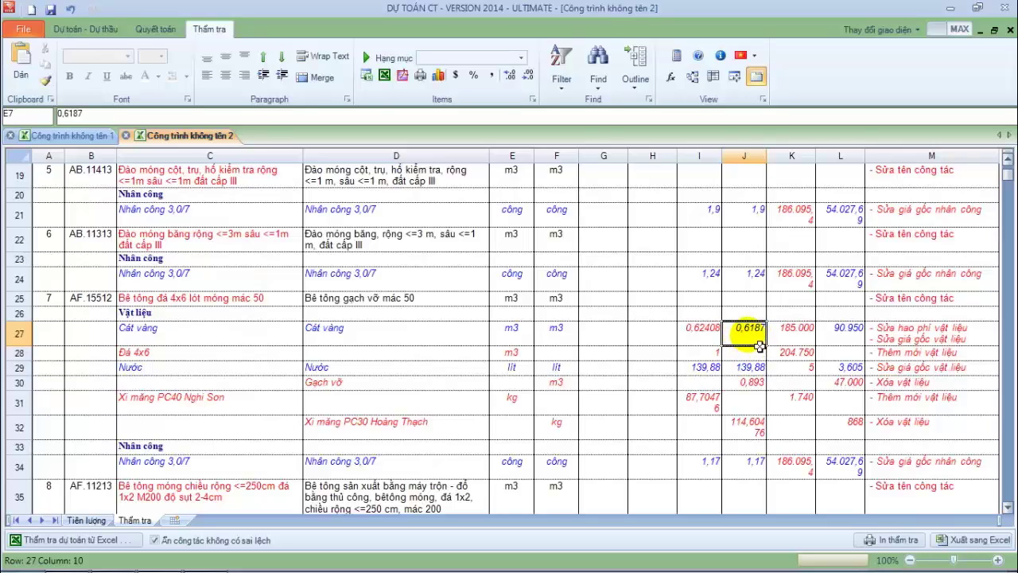
left_click(708, 342)
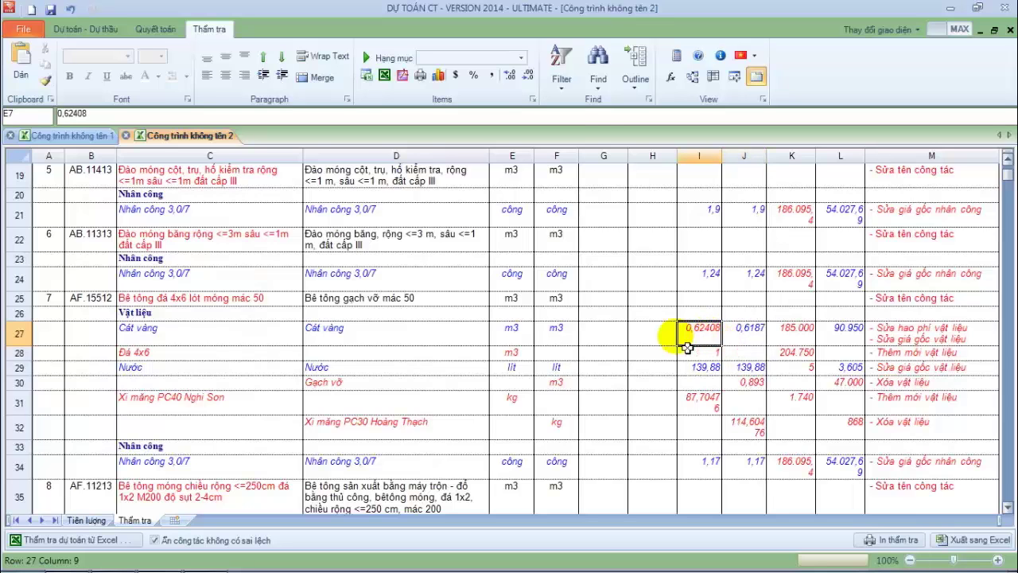
Switch to the Excel estimate and locate the Cát vàng consumption under AF.15512 on the HaoPhiVatTu sheet.
left_click(114, 559)
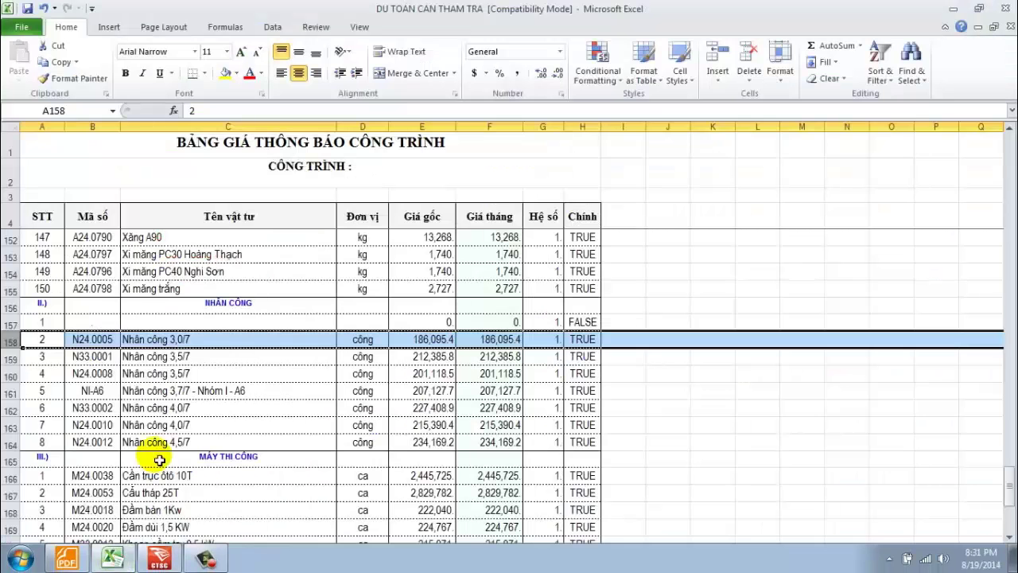
left_click(202, 549)
scroll(215, 398, "down", 3)
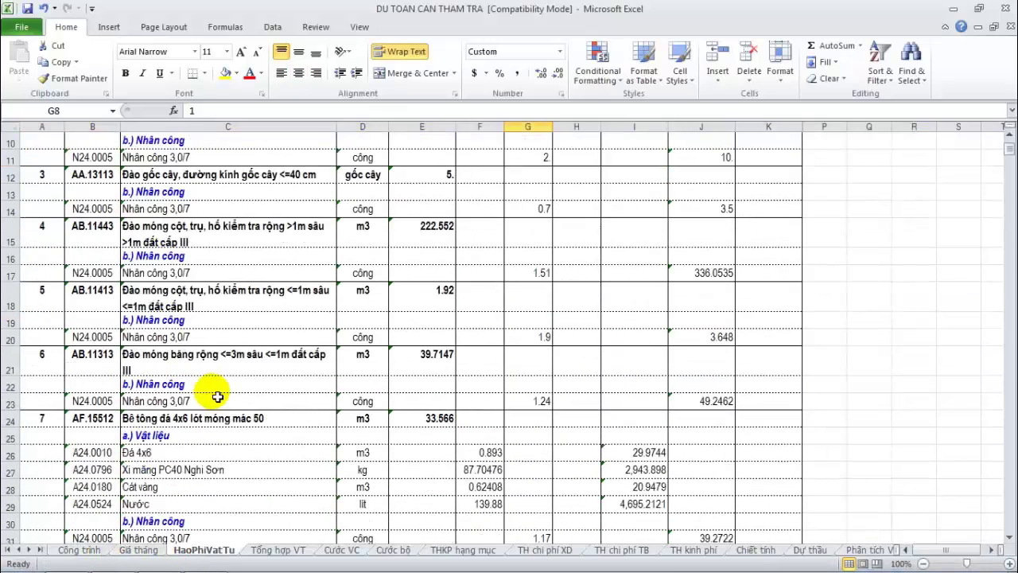
left_click_drag(90, 424, 92, 436)
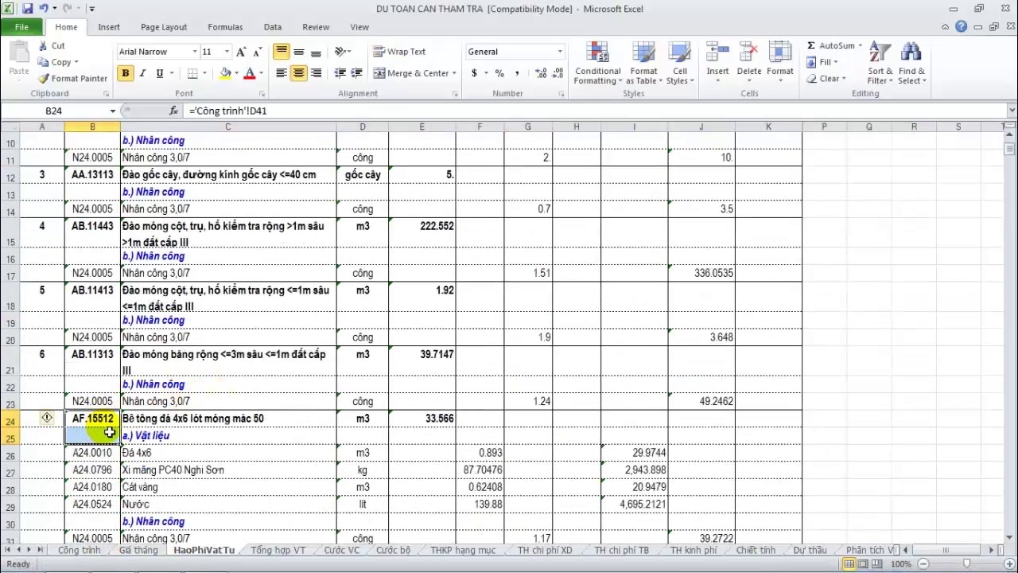
scroll(109, 430, "down", 1)
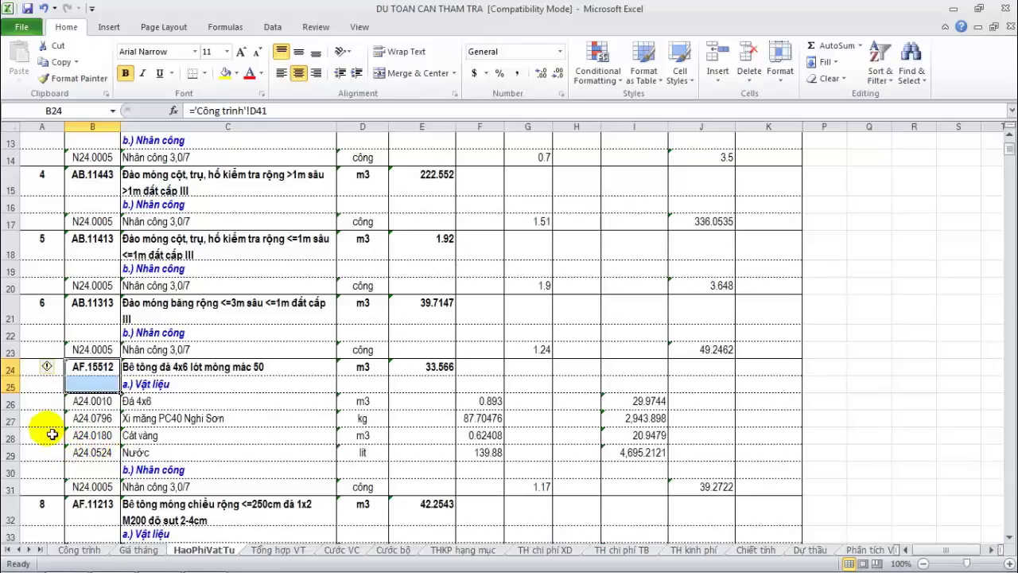
left_click(9, 437)
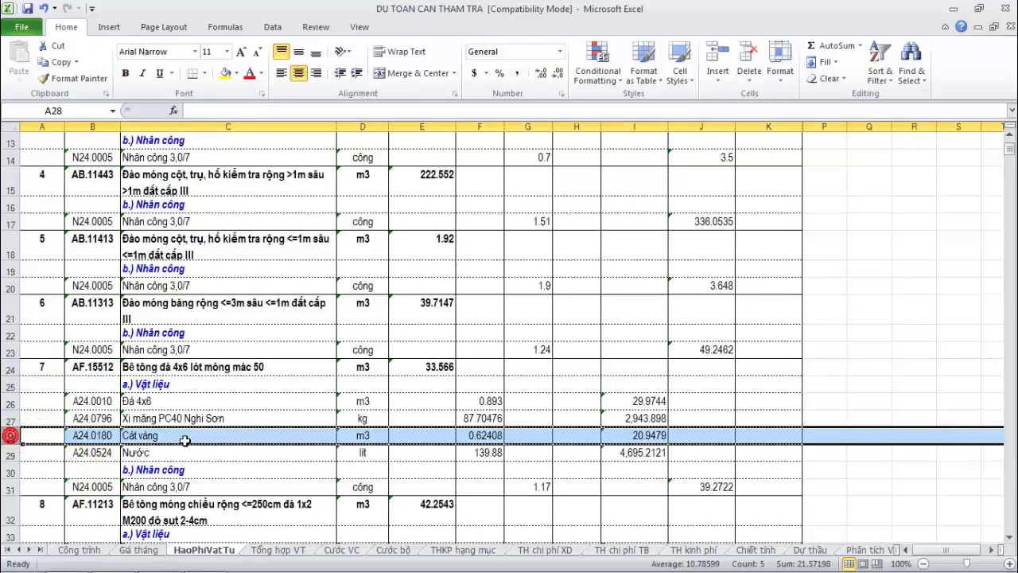
left_click(482, 438)
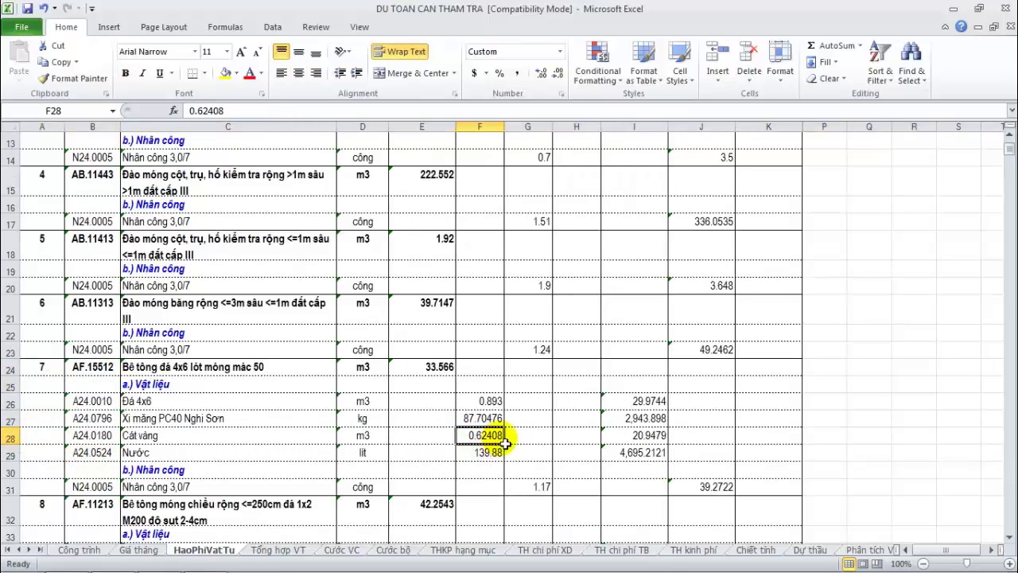
Return to Dự toán CT and add work item AF.15512 below AA.11111 on the Tiên lượng sheet of Công trình không tên 1.
left_click(159, 563)
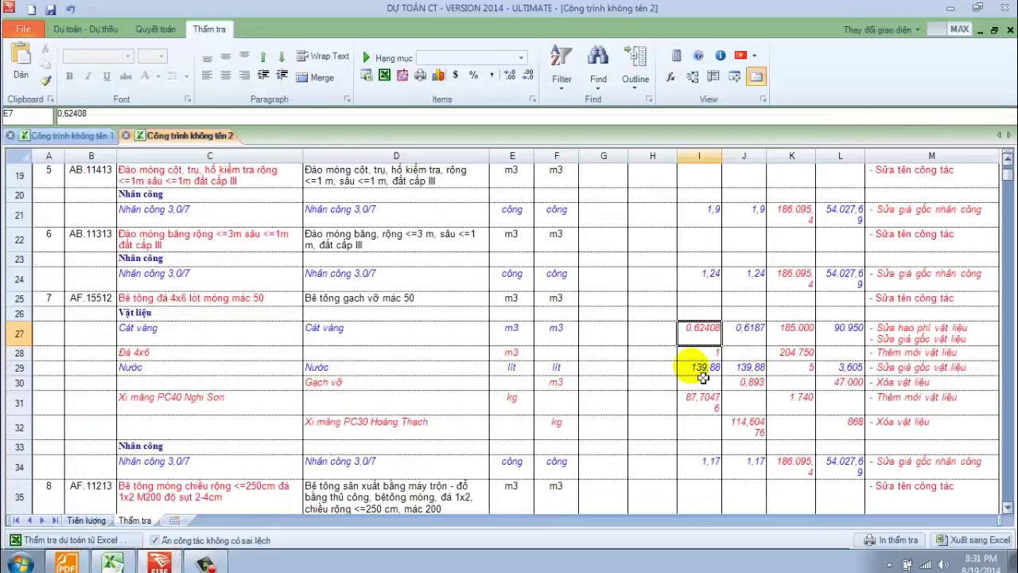
left_click(743, 340)
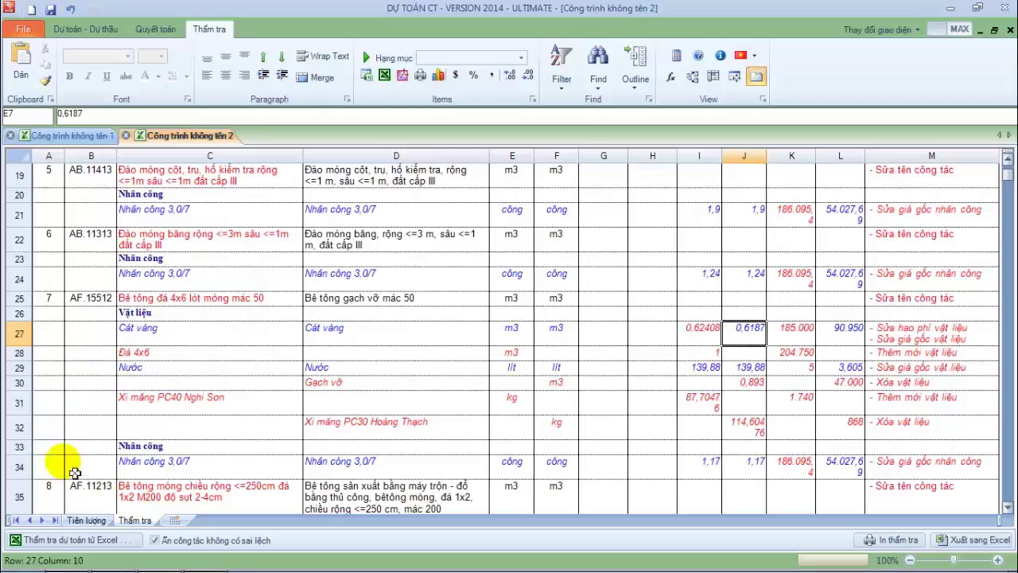
left_click(76, 135)
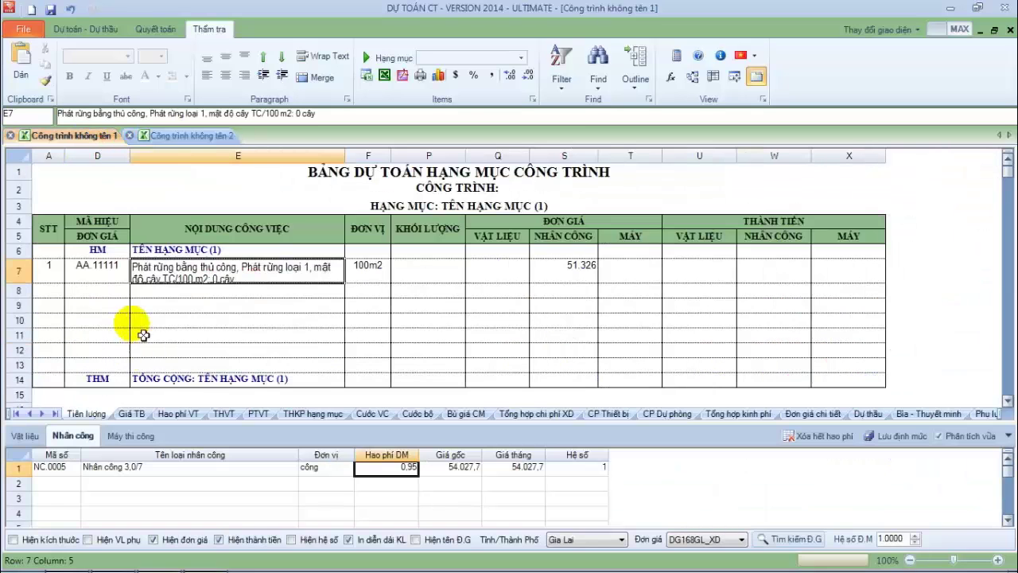
left_click(111, 291)
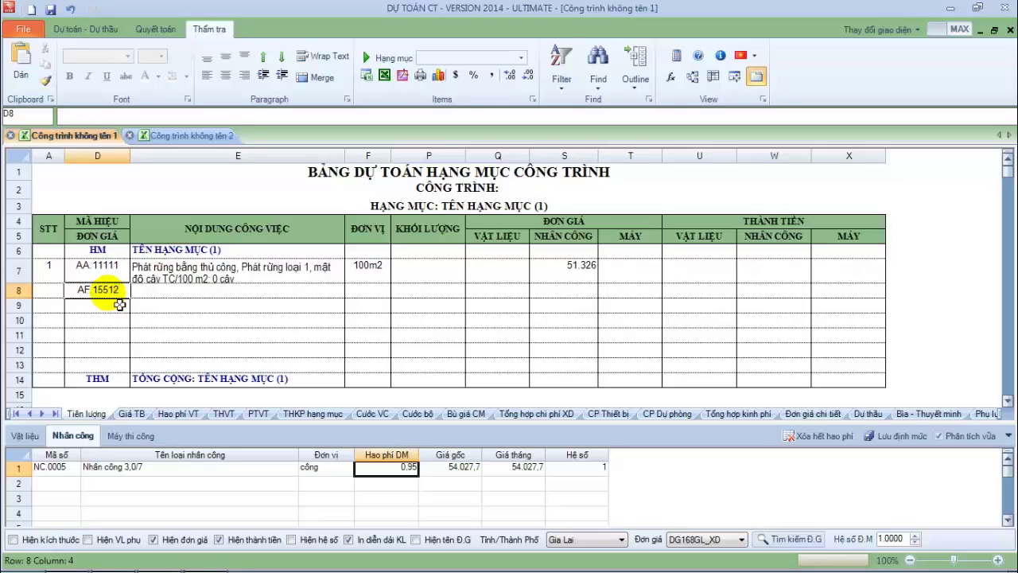
key("Return")
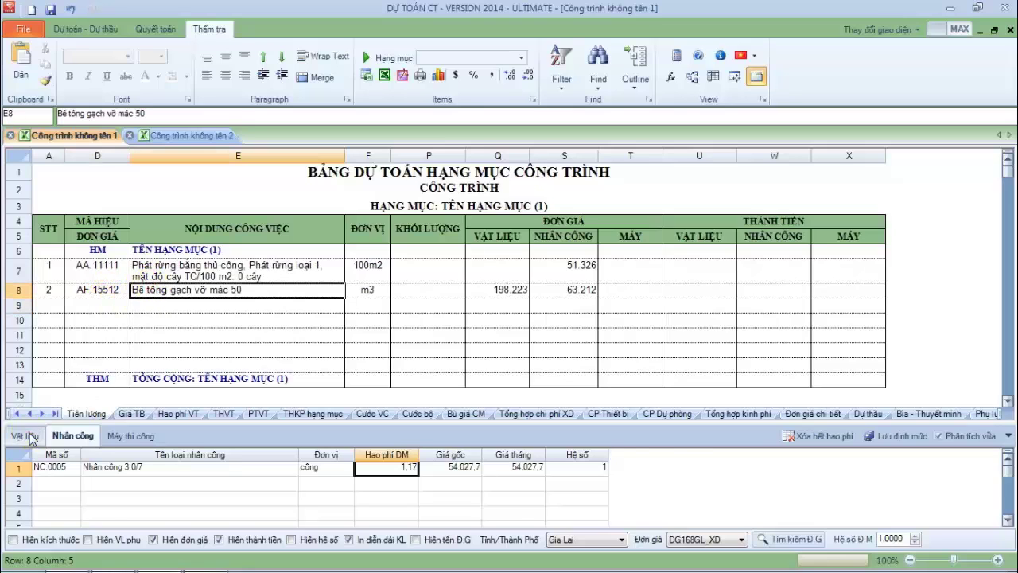
Show the materials of AF.15512 and check the standard consumption coefficient of Cát vàng.
left_click(24, 436)
left_click(18, 482)
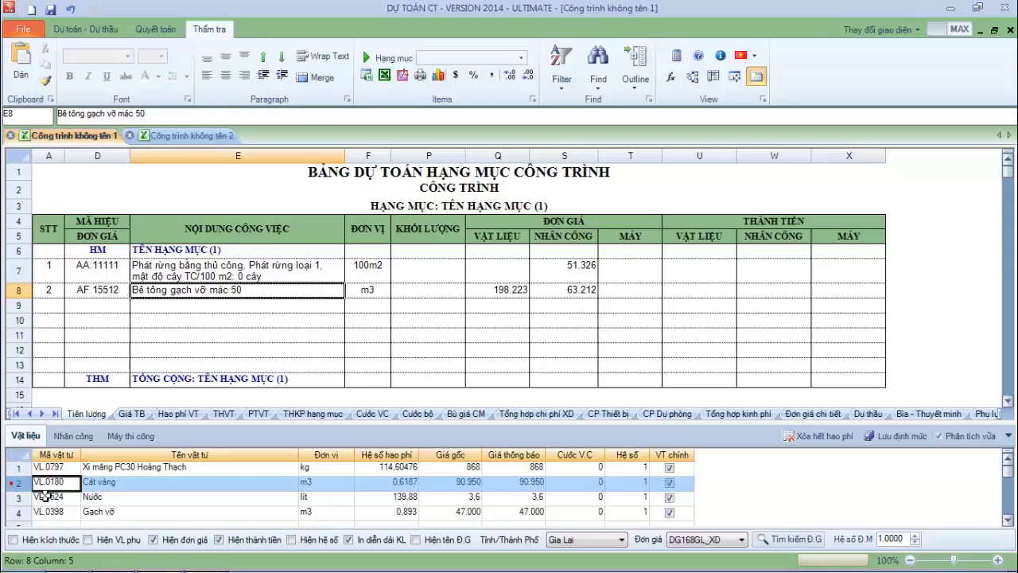
left_click(392, 486)
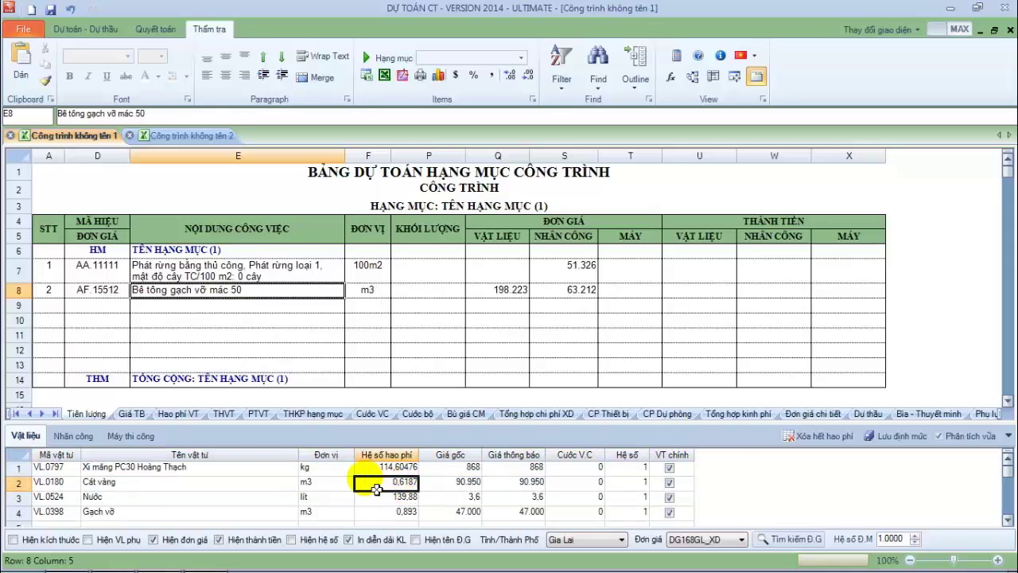
Return to Công trình không tên 2 and compare the appraised and estimate base prices of Cát vàng under AF.15512.
left_click(190, 135)
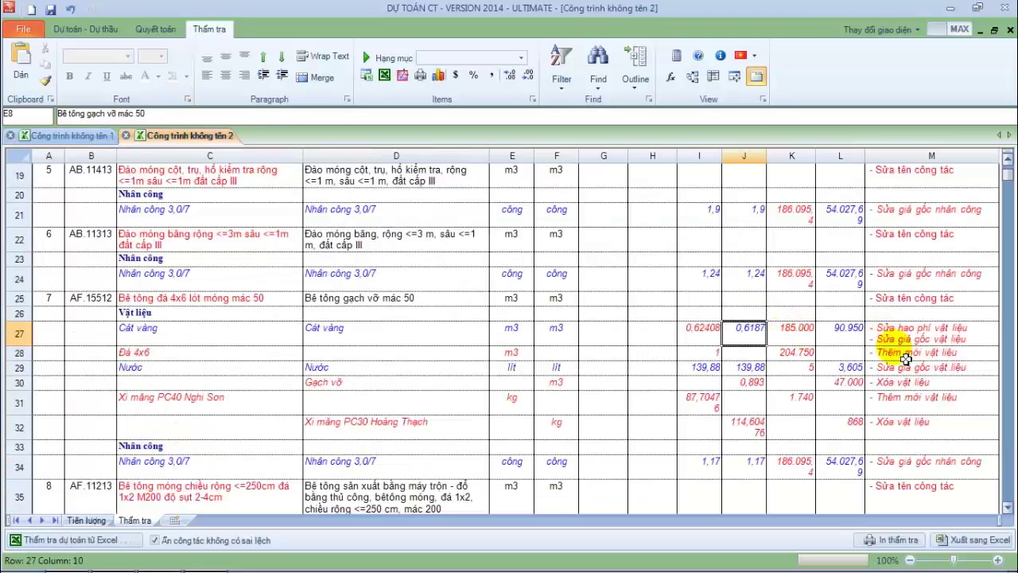
left_click(837, 344)
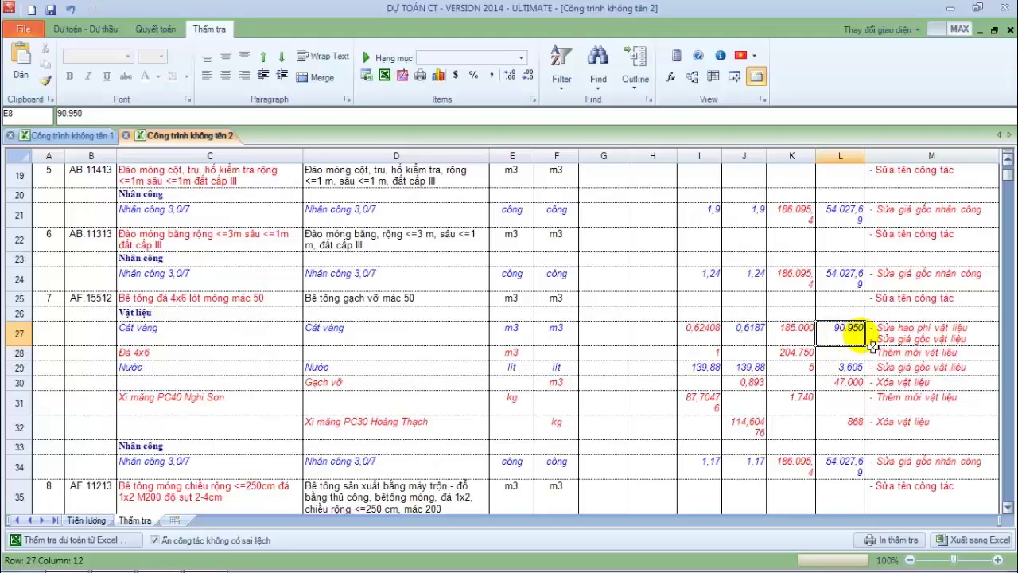
left_click(800, 344)
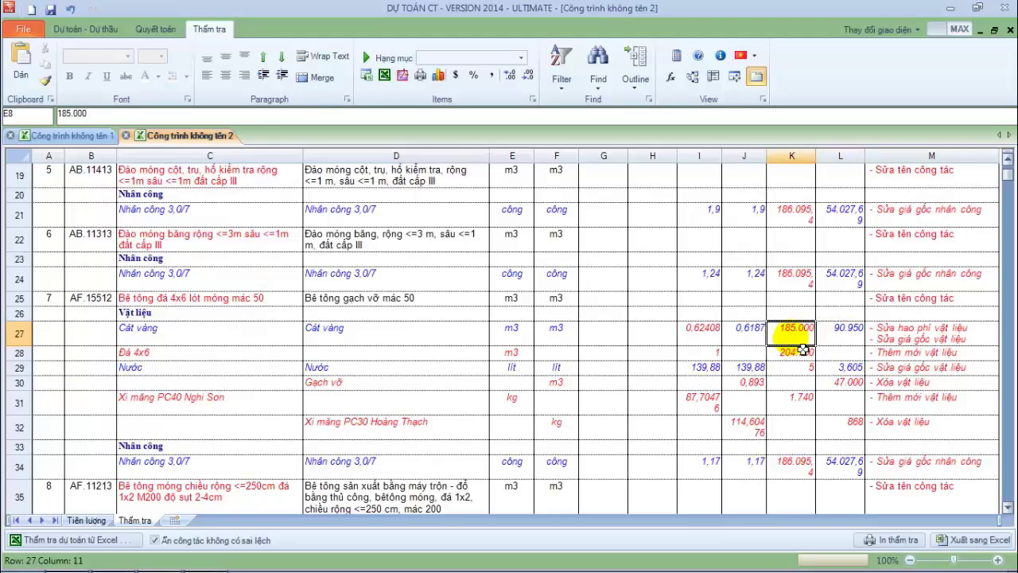
Switch to the Excel estimate and check the base and monthly prices of Cát vàng (A24.0180) on the Giá tháng sheet.
mouse_move(139, 565)
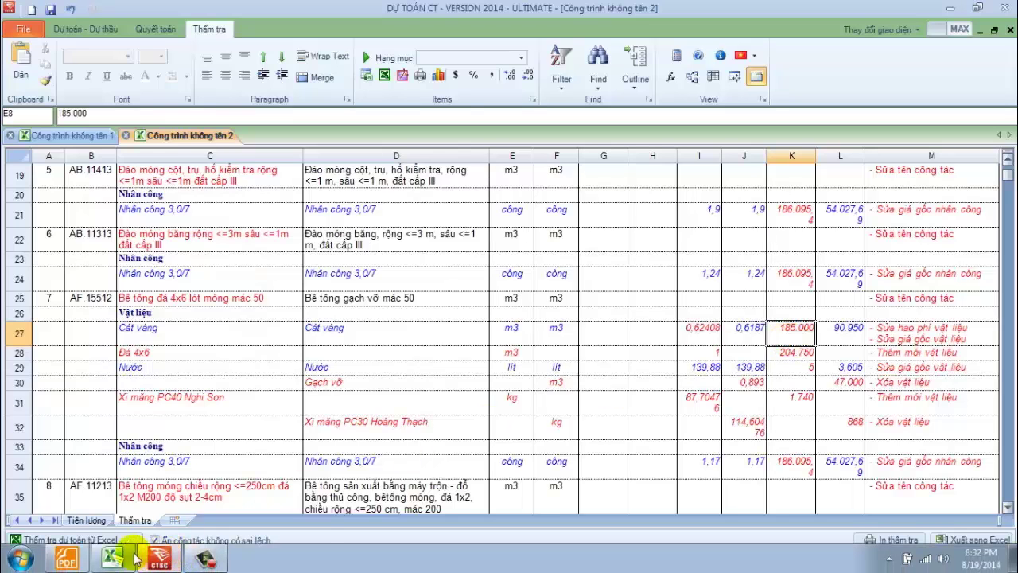
left_click(134, 560)
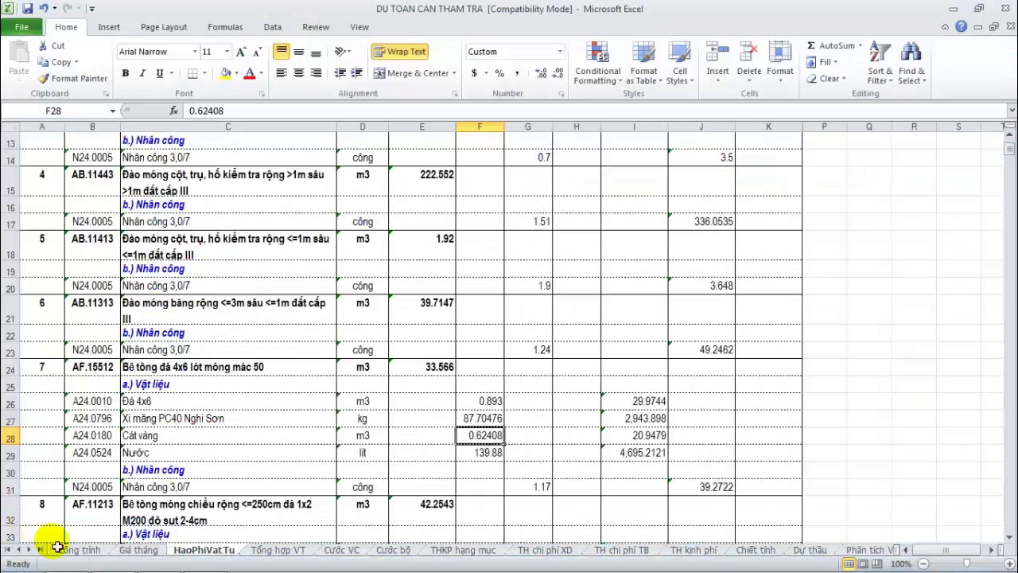
left_click(127, 553)
scroll(191, 386, "up", 13)
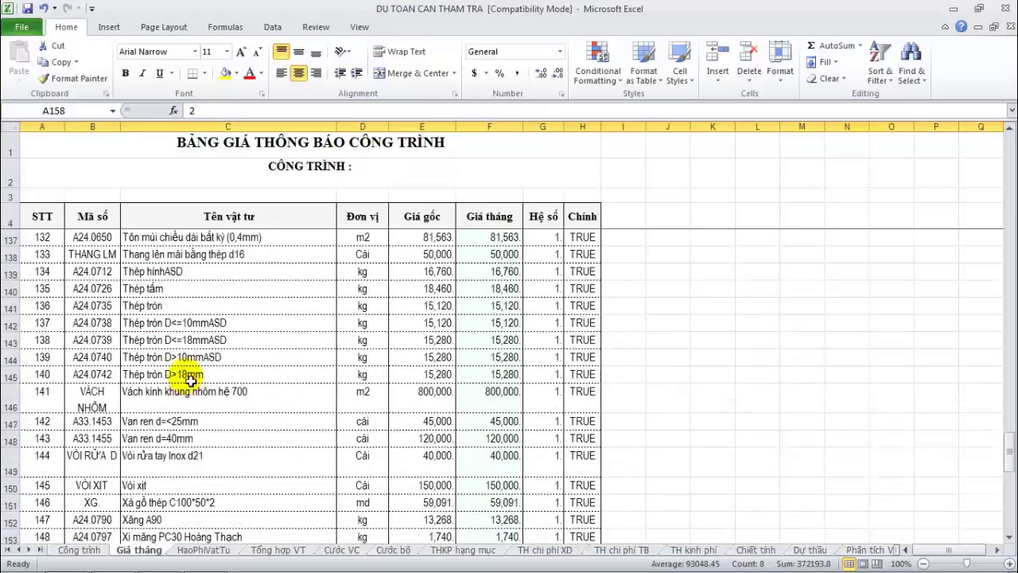
scroll(191, 382, "up", 16)
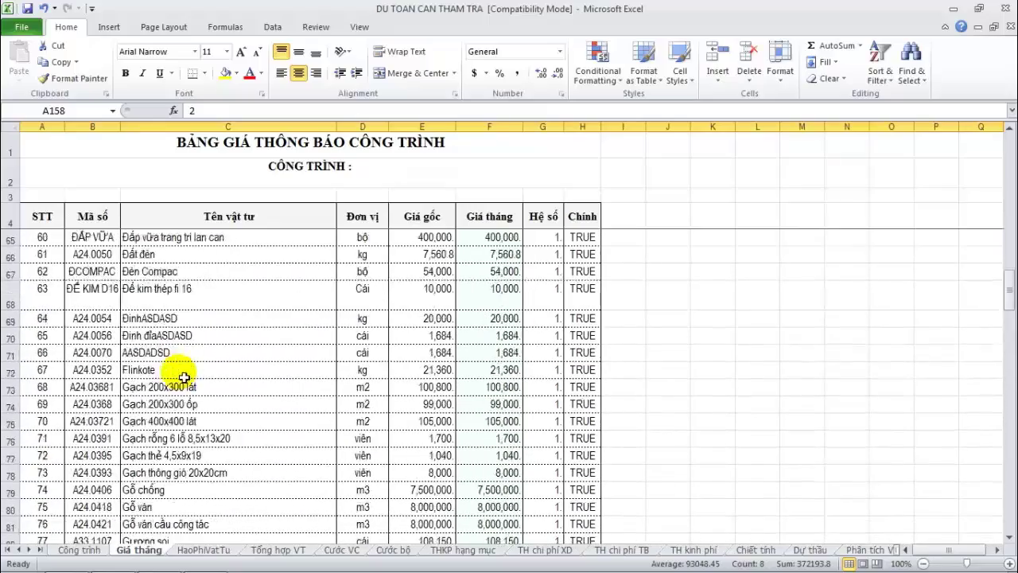
scroll(127, 346, "up", 8)
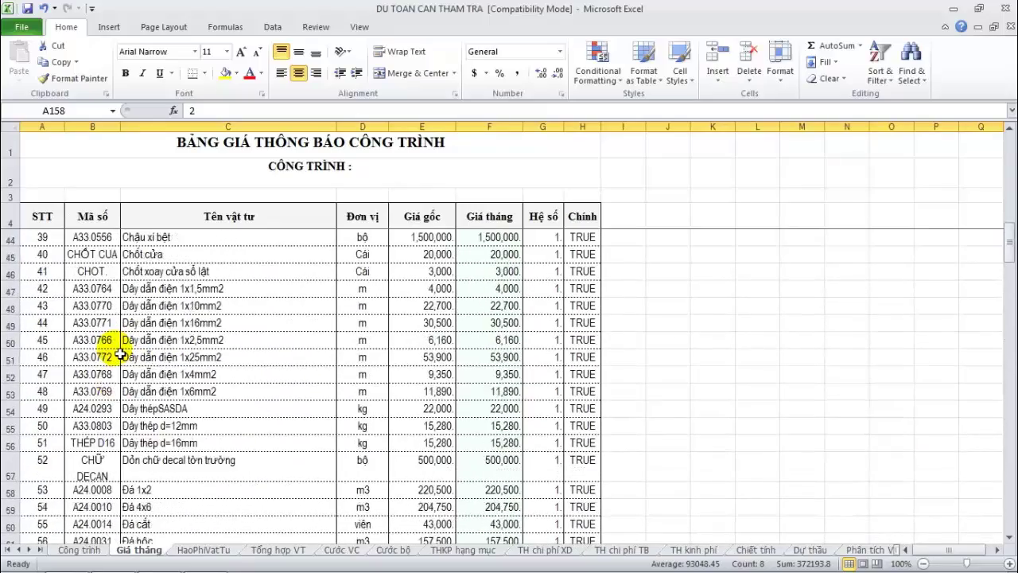
scroll(119, 347, "up", 7)
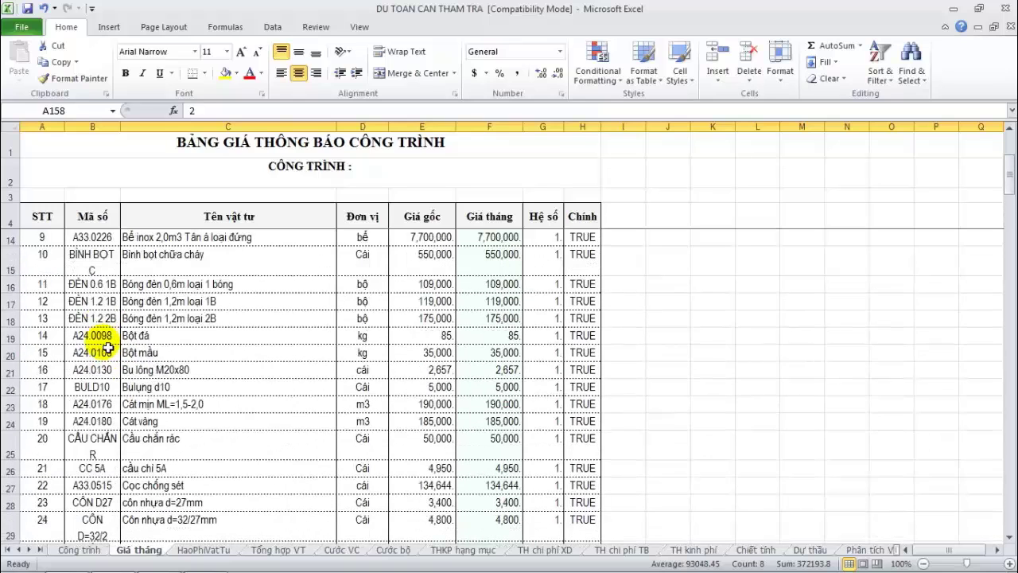
left_click(16, 424)
left_click(435, 423)
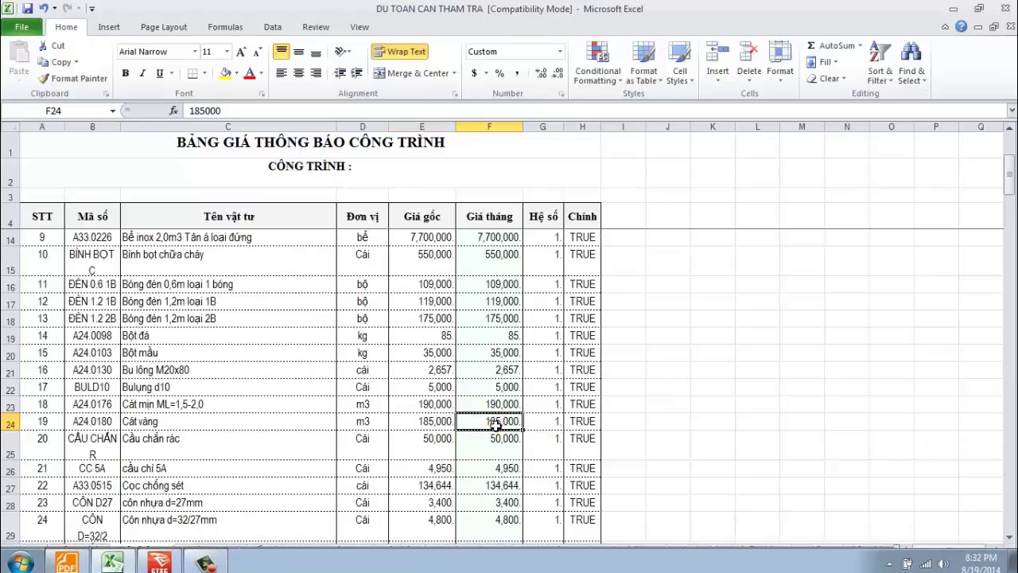
Return to the appraisal table in Dự toán CT and review the added and deleted material notes for cement under AF.15512.
key("alt+Tab")
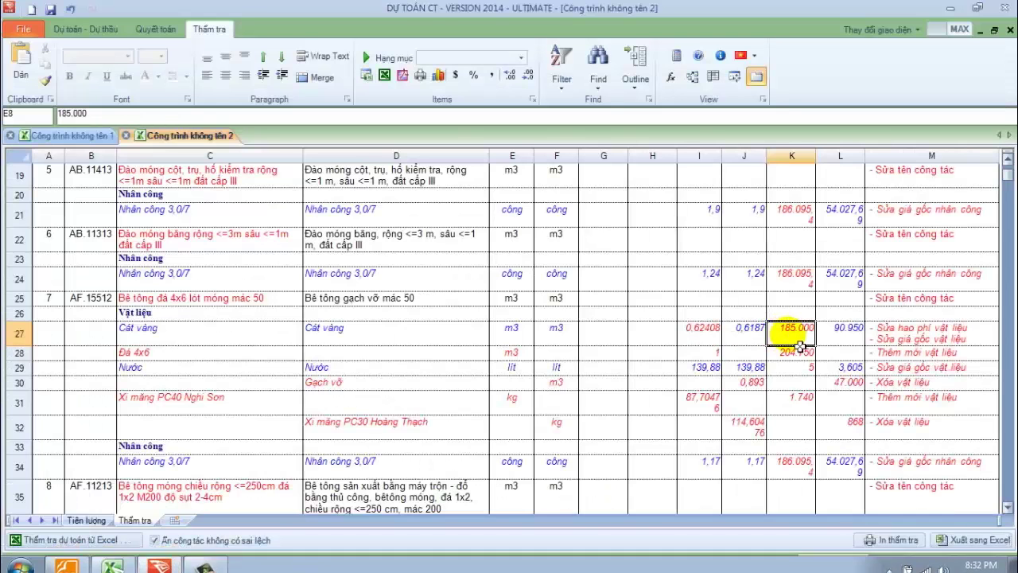
left_click(902, 410)
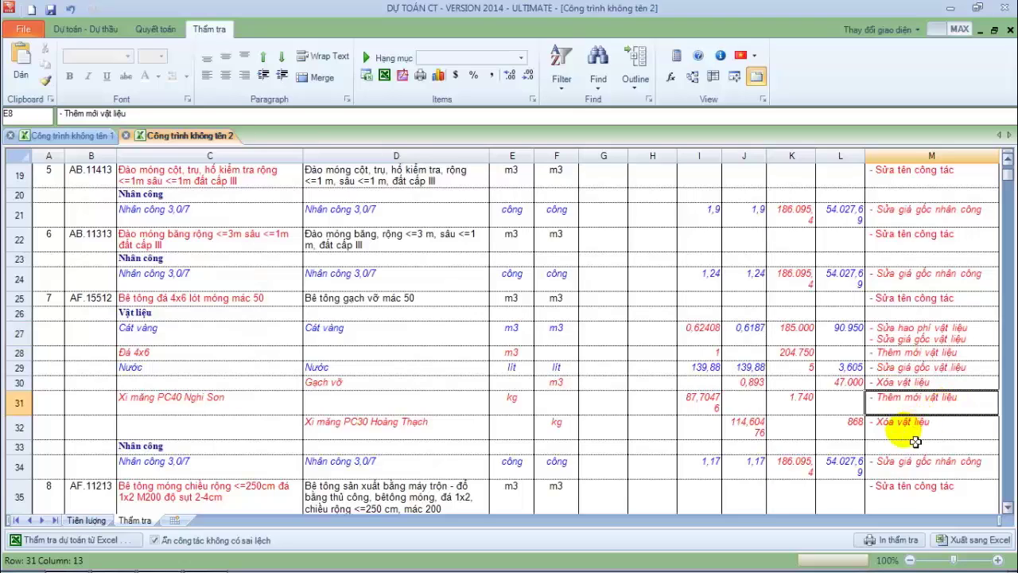
left_click(922, 429)
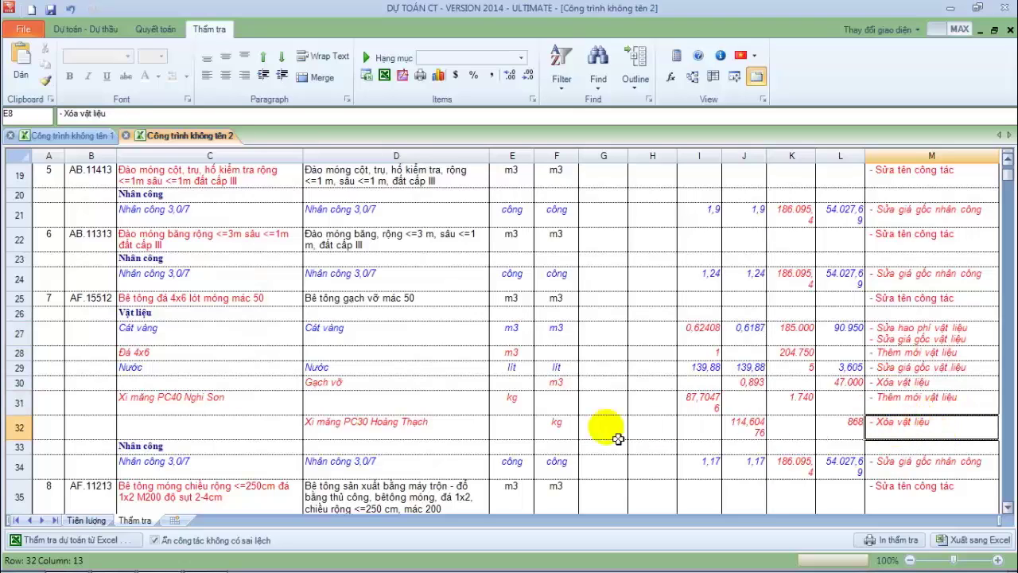
Compare Xi măng PC30 Hoàng Thạch with Xi măng PC40 Nghi Sơn under AF.15512, matching each cement to its note.
left_click(94, 300)
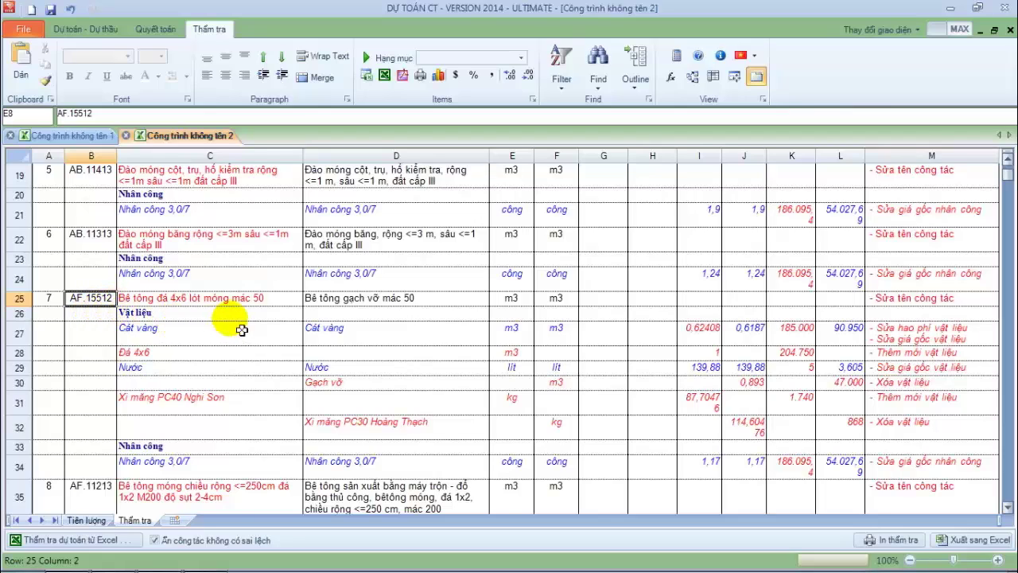
left_click(332, 435)
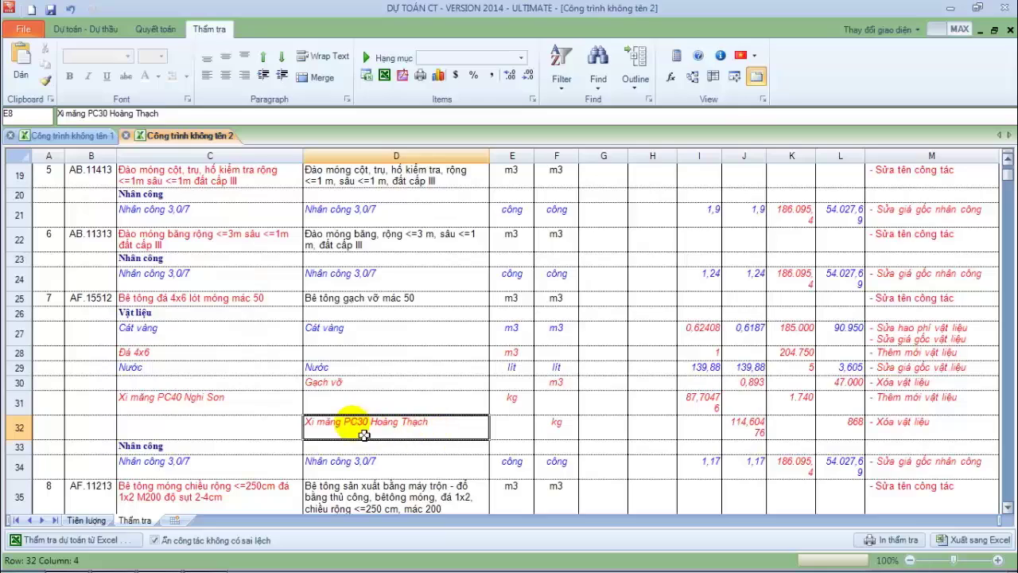
left_click(200, 407)
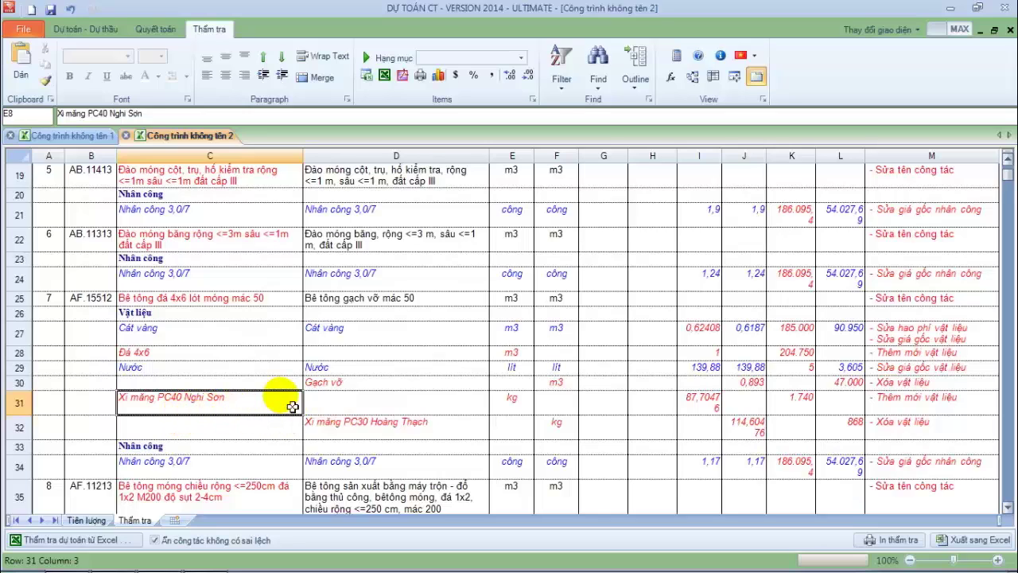
left_click(895, 408)
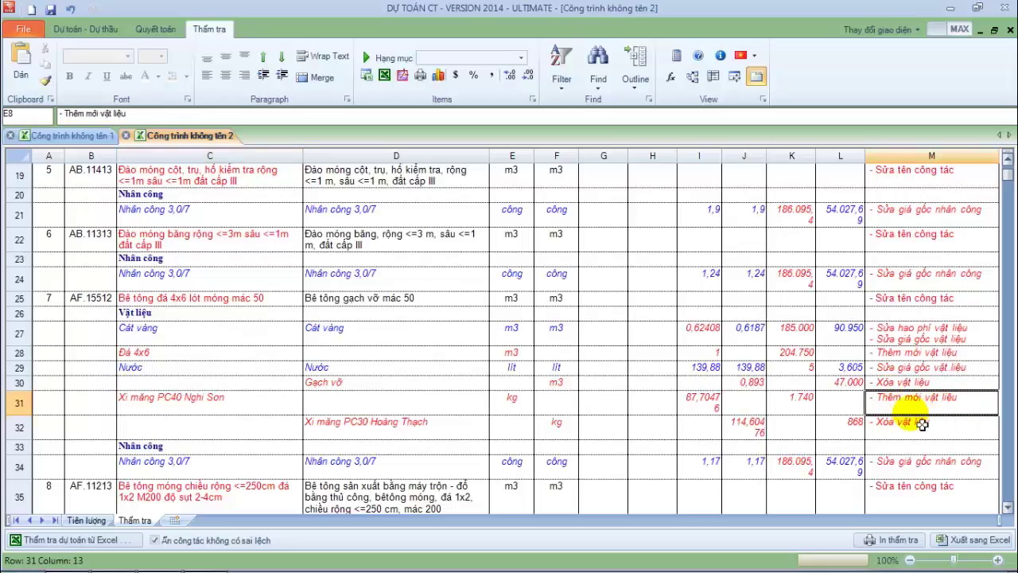
left_click(436, 434)
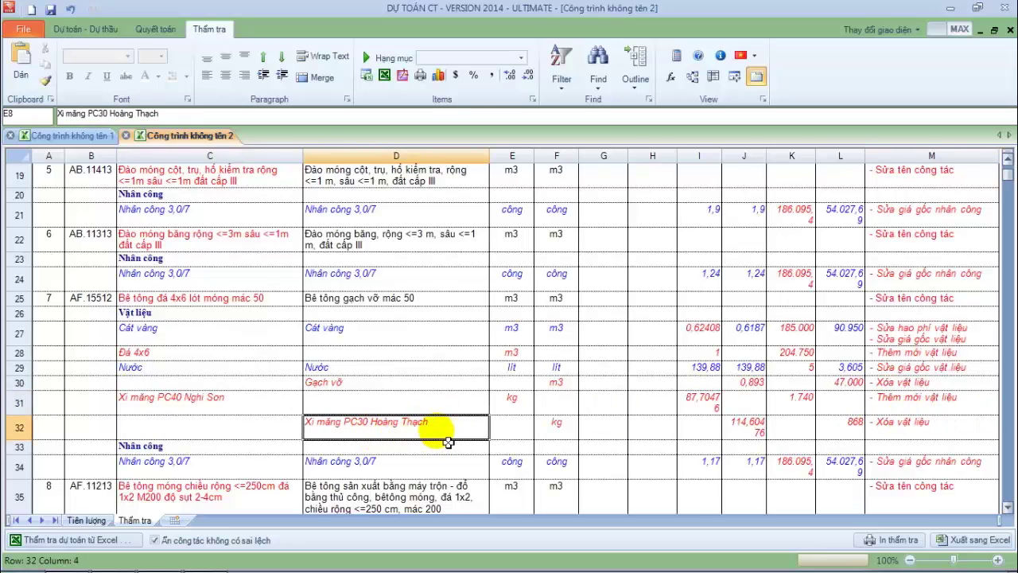
left_click(907, 429)
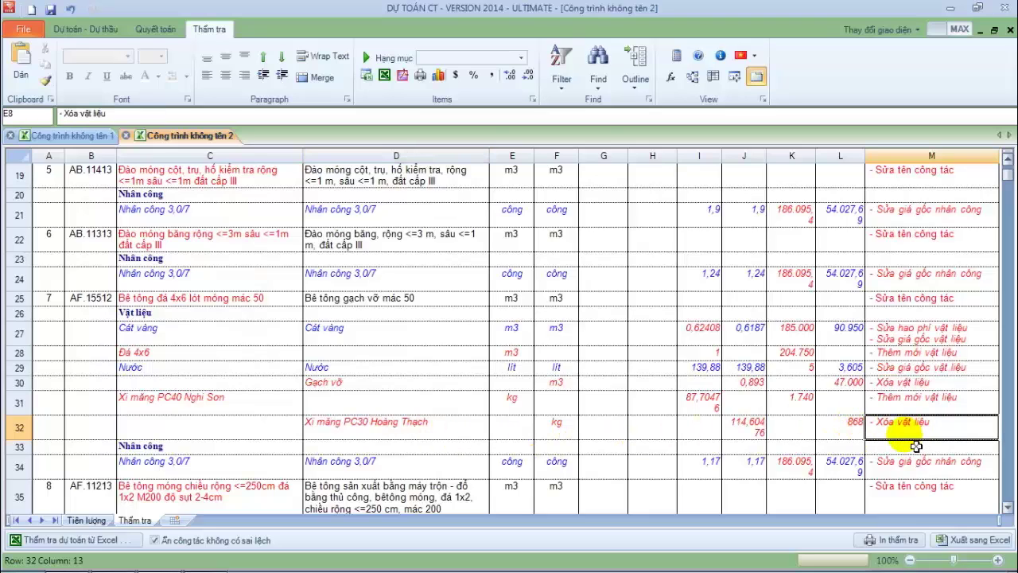
Check the note for Gạch vỡ under AF.15512 and continue to the materials of AF.11213.
left_click(355, 385)
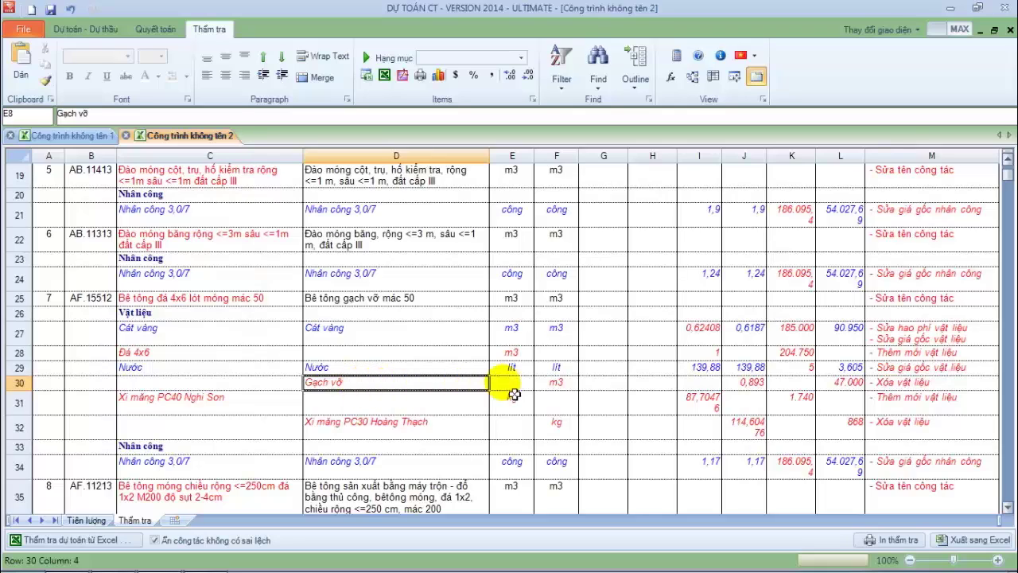
left_click(883, 383)
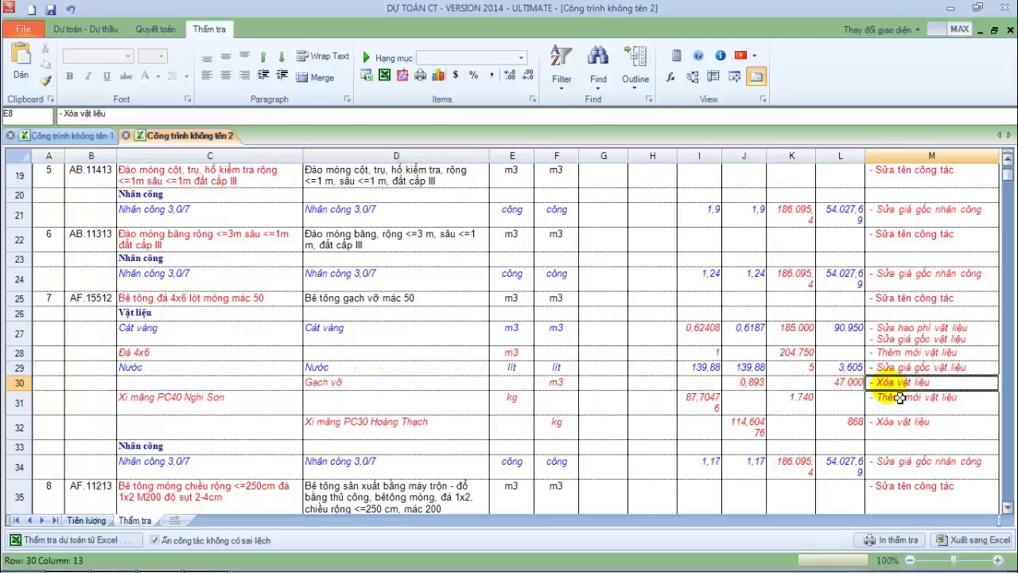
scroll(907, 402, "down", 4)
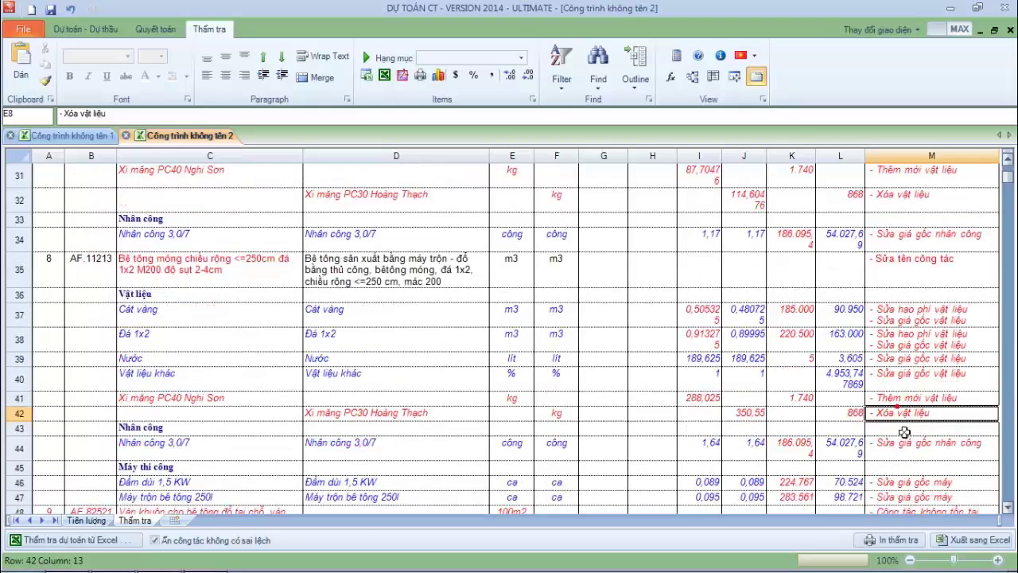
Check the Xi măng PC40 Nghi Sơn note under AF.11213, then the standard Xi măng PC30 Hoàng Thạch and Gạch vỡ of AF.15512 in Công trình không tên 1.
left_click(897, 400)
scroll(621, 386, "up", 1)
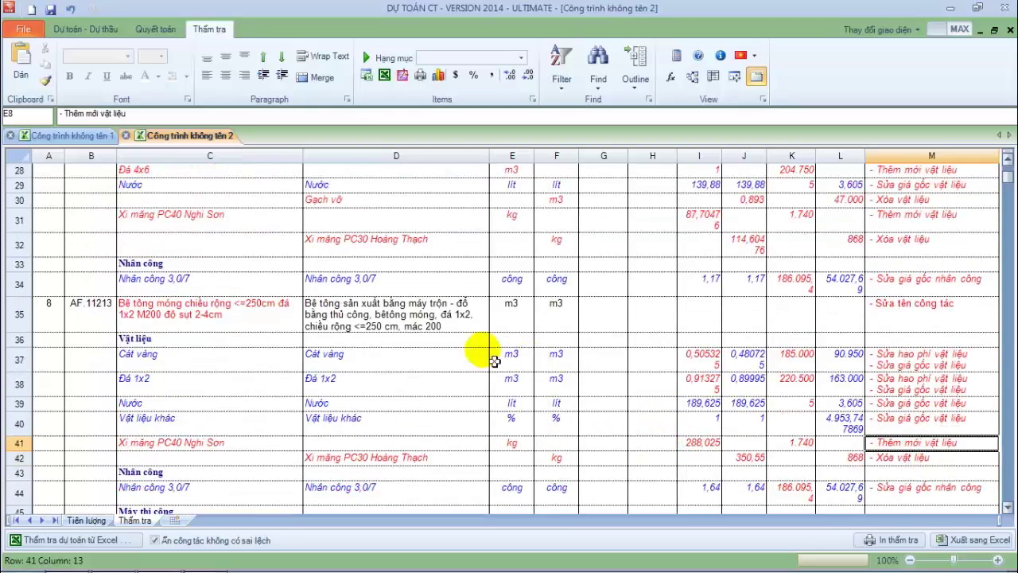
left_click(80, 136)
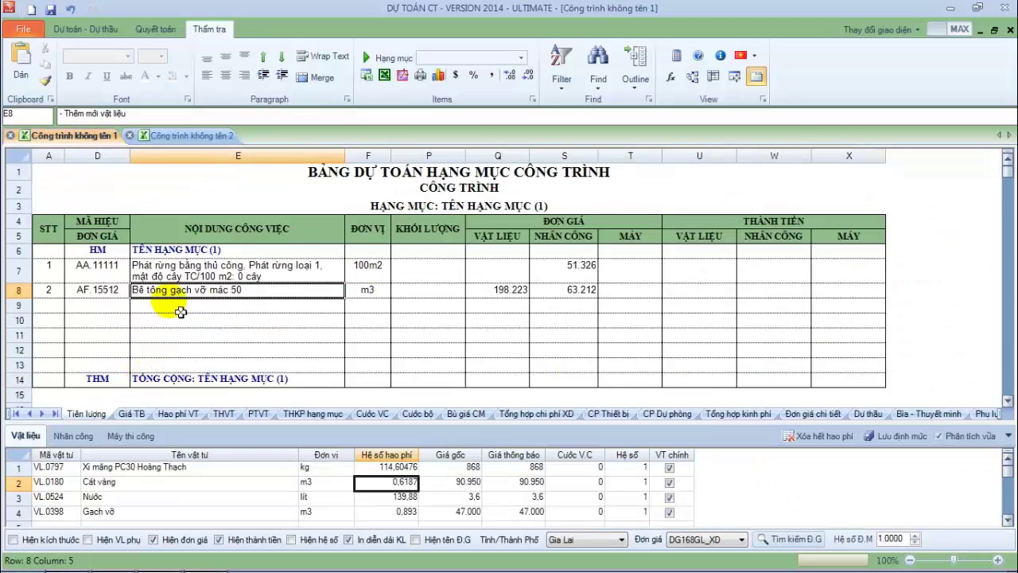
left_click(112, 468)
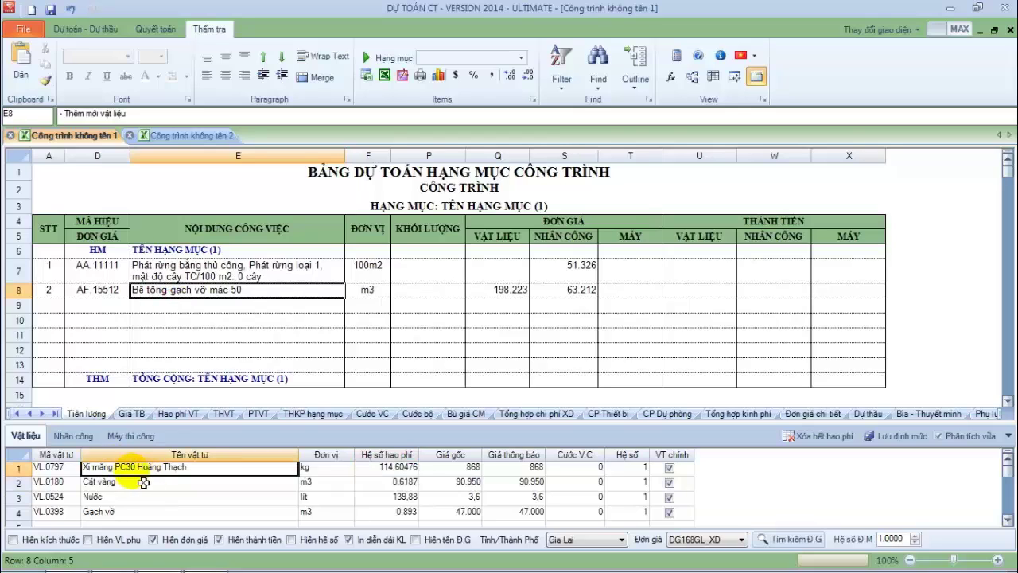
left_click(104, 511)
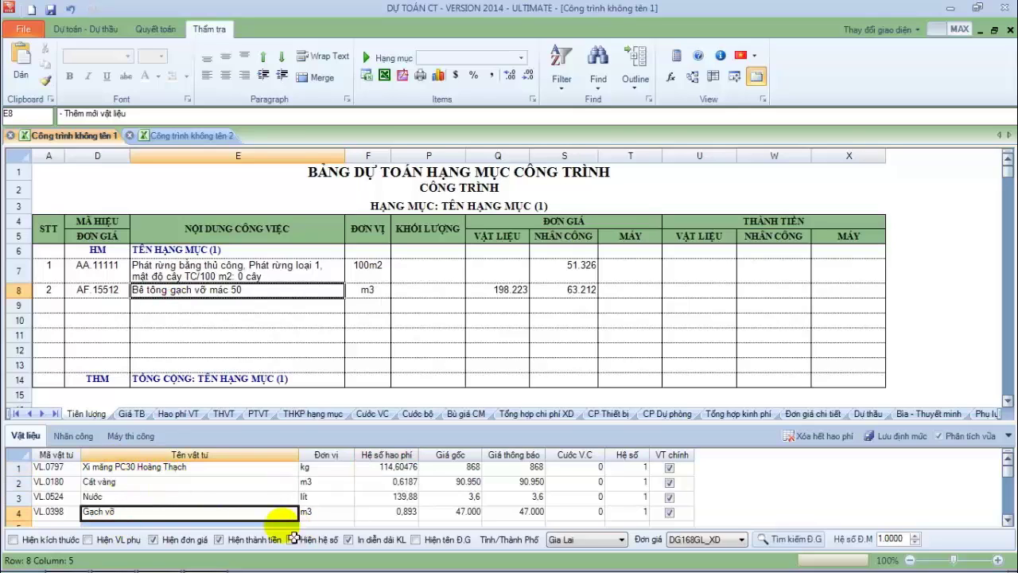
left_click(397, 512)
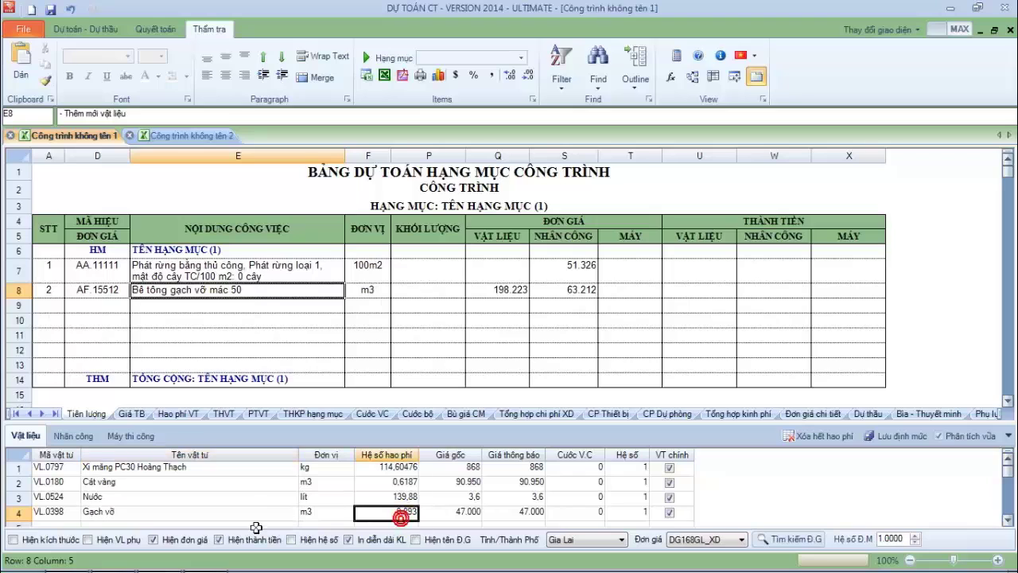
left_click(236, 515)
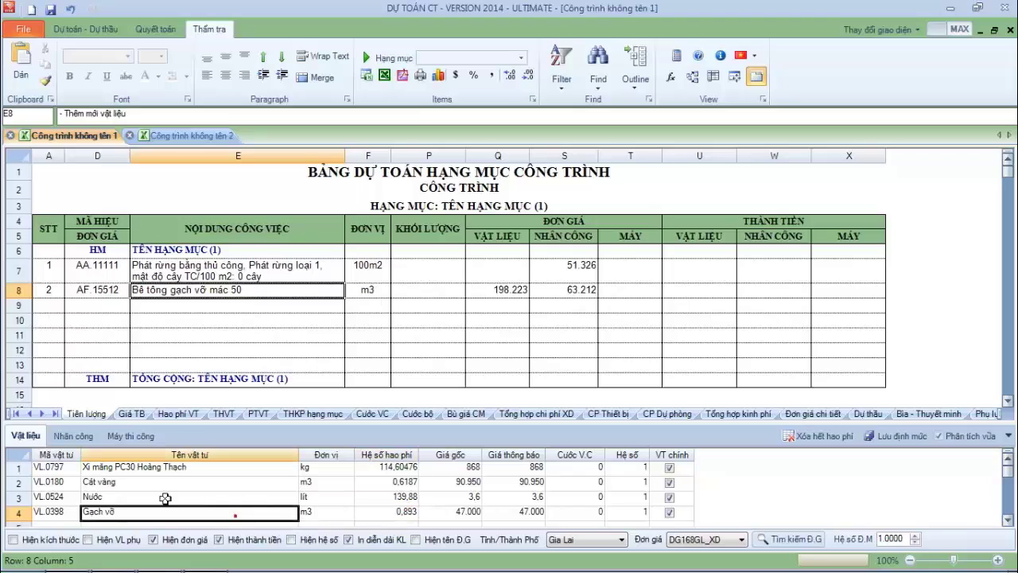
Return to the appraisal table in Công trình không tên 2 and check Dây thépSASDA under AF.61110 against its note.
left_click(194, 136)
scroll(220, 422, "down", 2)
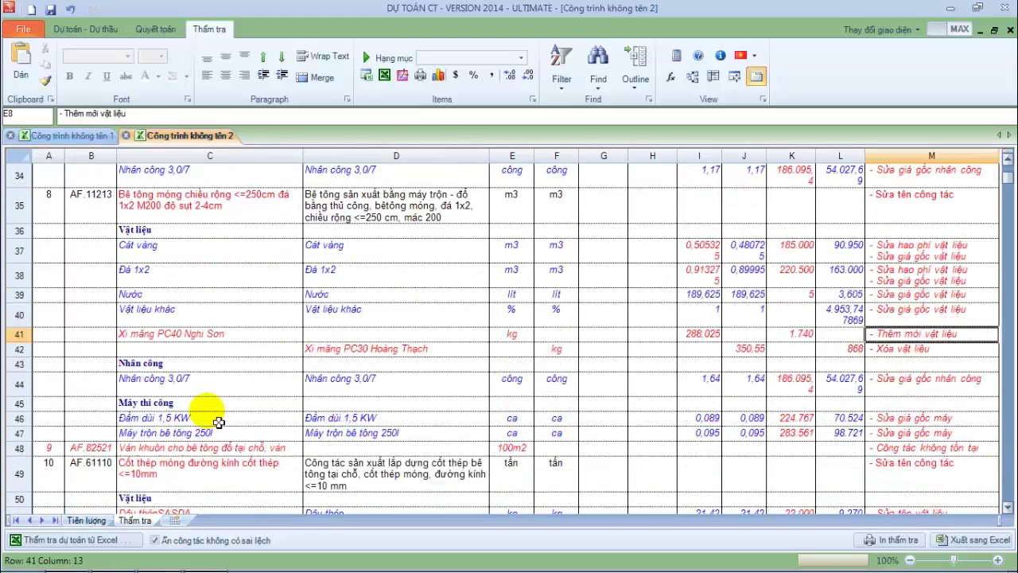
scroll(219, 422, "down", 2)
left_click(216, 380)
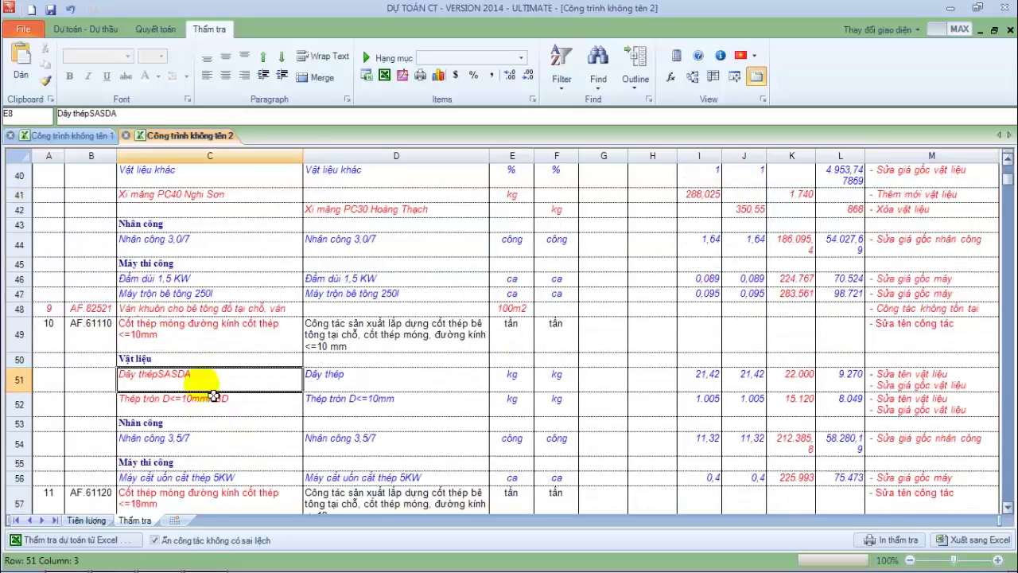
left_click(917, 390)
left_click(243, 385)
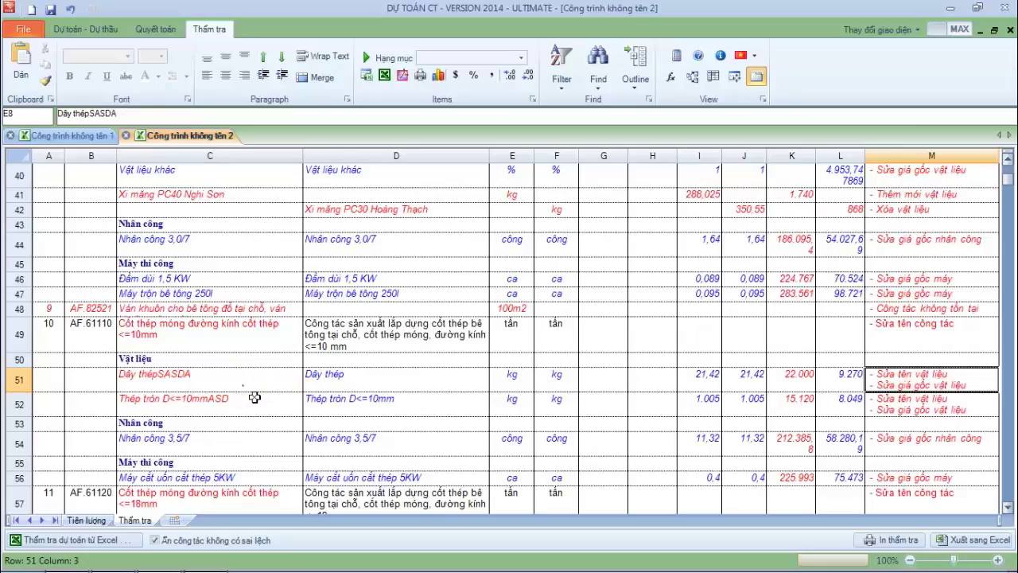
Switch to the Excel estimate and locate Dây thépSASDA (A24.0293) on the Giá tháng sheet.
left_click(116, 561)
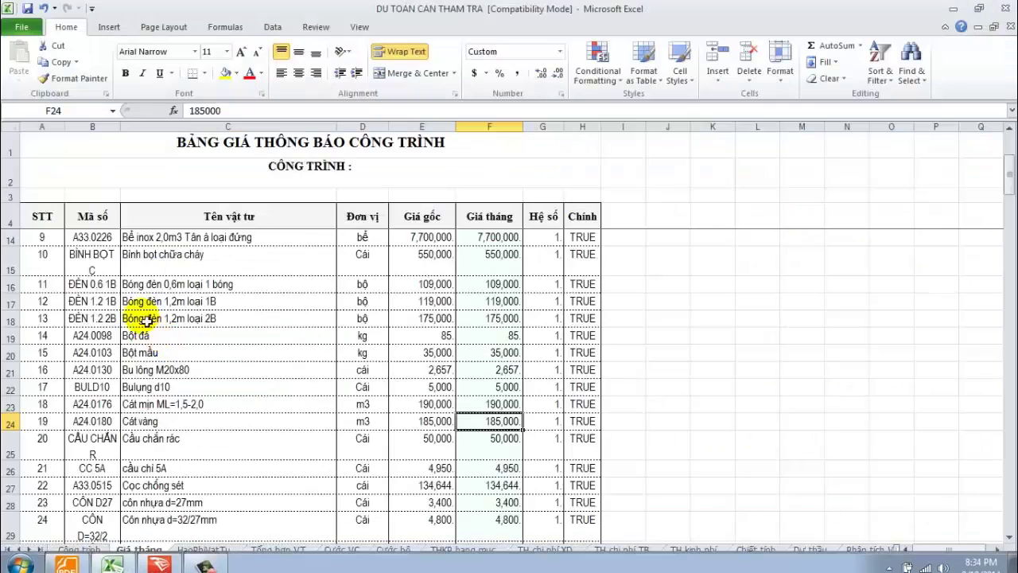
scroll(157, 352, "down", 3)
scroll(156, 353, "down", 5)
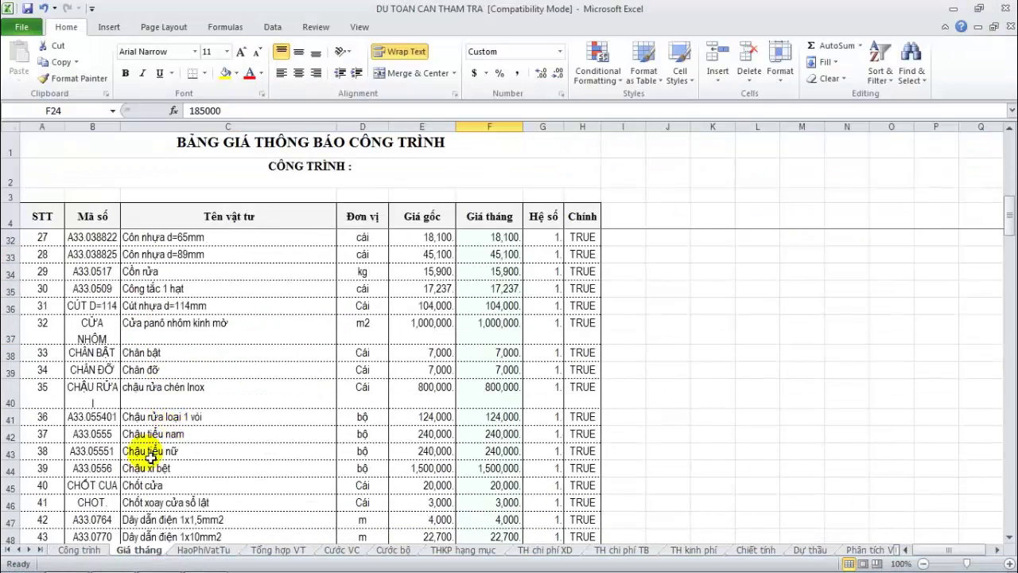
scroll(171, 446, "down", 2)
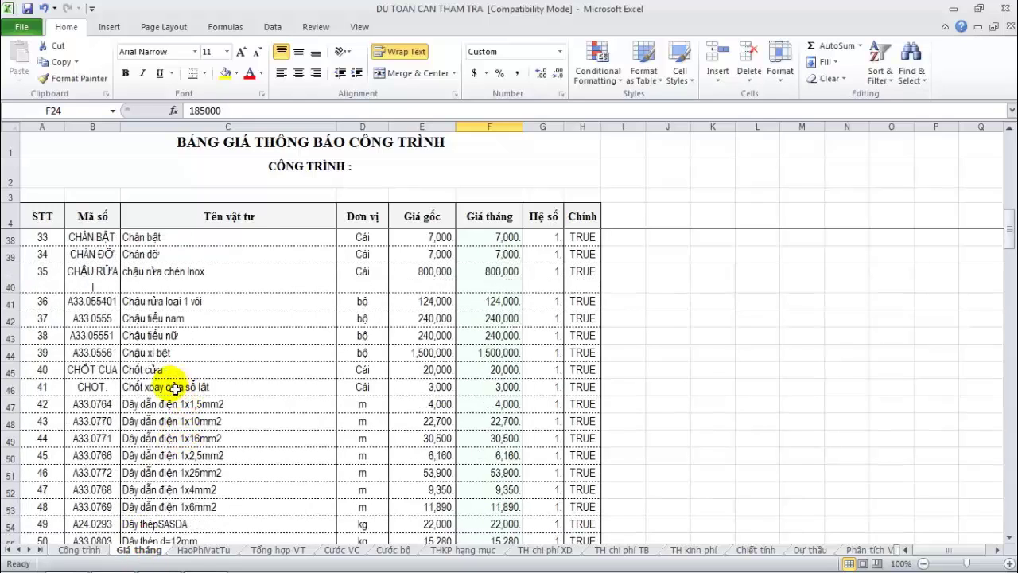
scroll(176, 465, "down", 1)
left_click(185, 461)
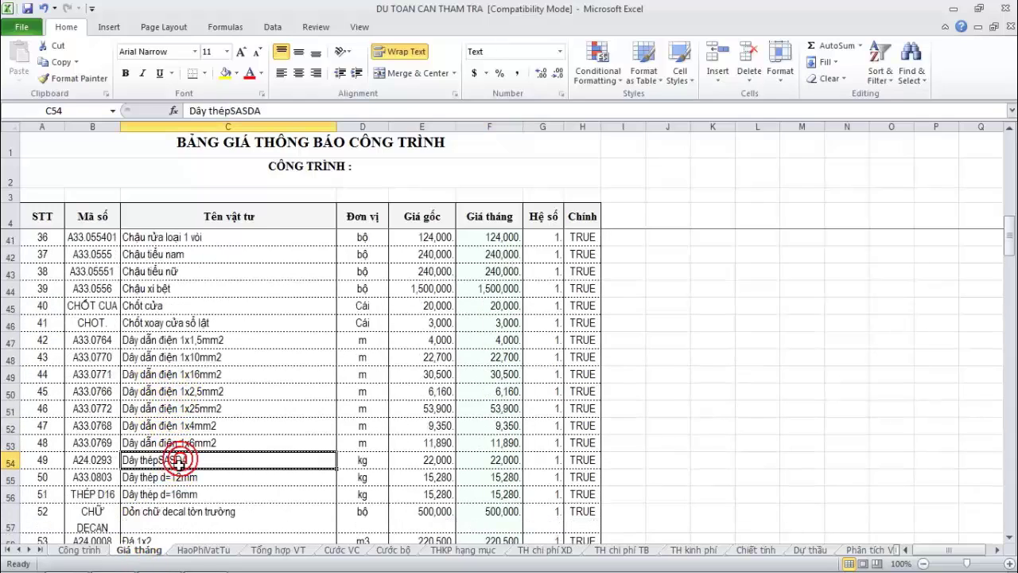
Pick Thép tròn D<=10mmASD under AF.61110 in Dự toán CT and locate the same material on Excel's Giá tháng sheet.
left_click(159, 563)
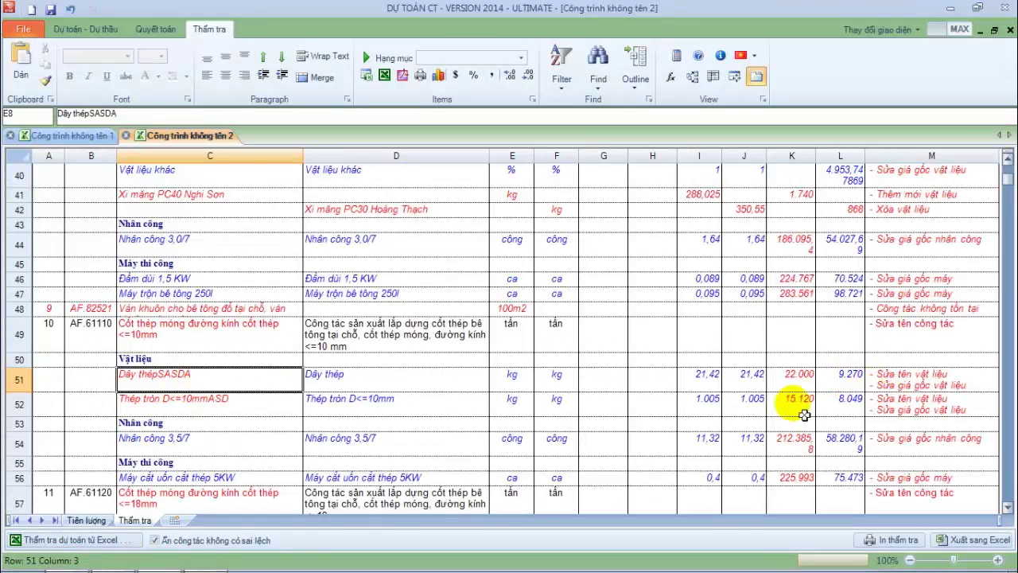
left_click(179, 406)
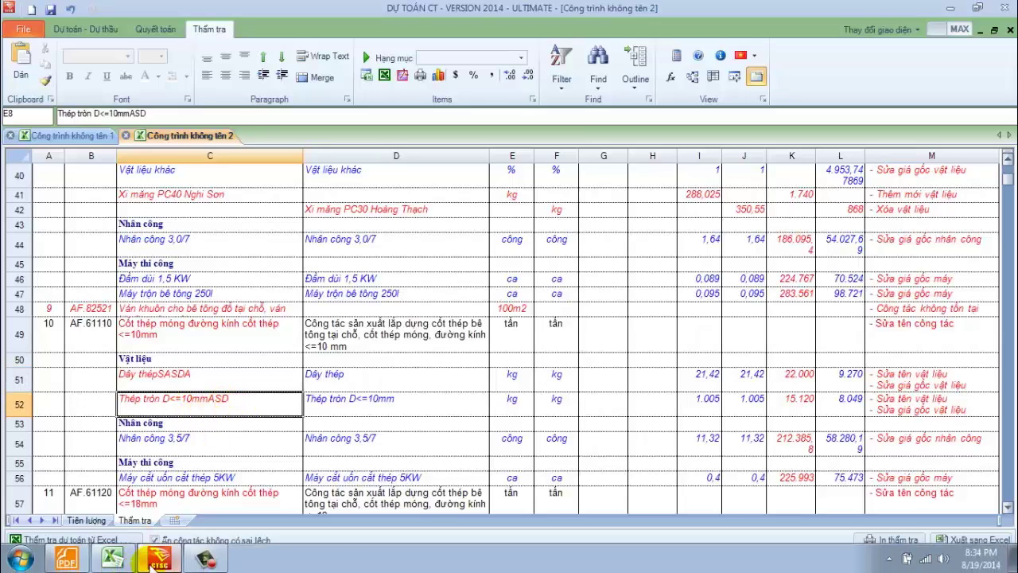
left_click(119, 560)
scroll(167, 454, "down", 6)
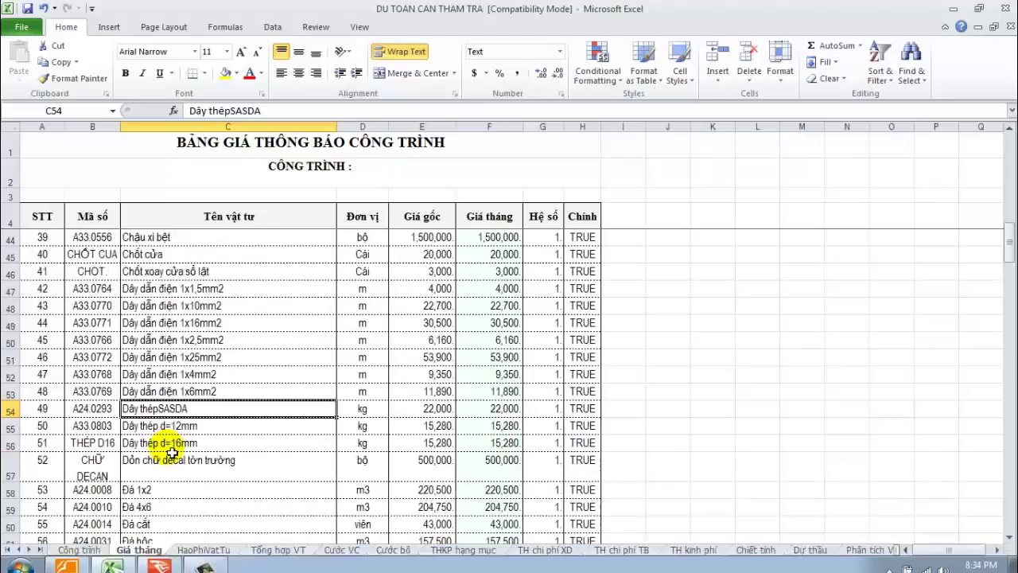
scroll(172, 489, "down", 20)
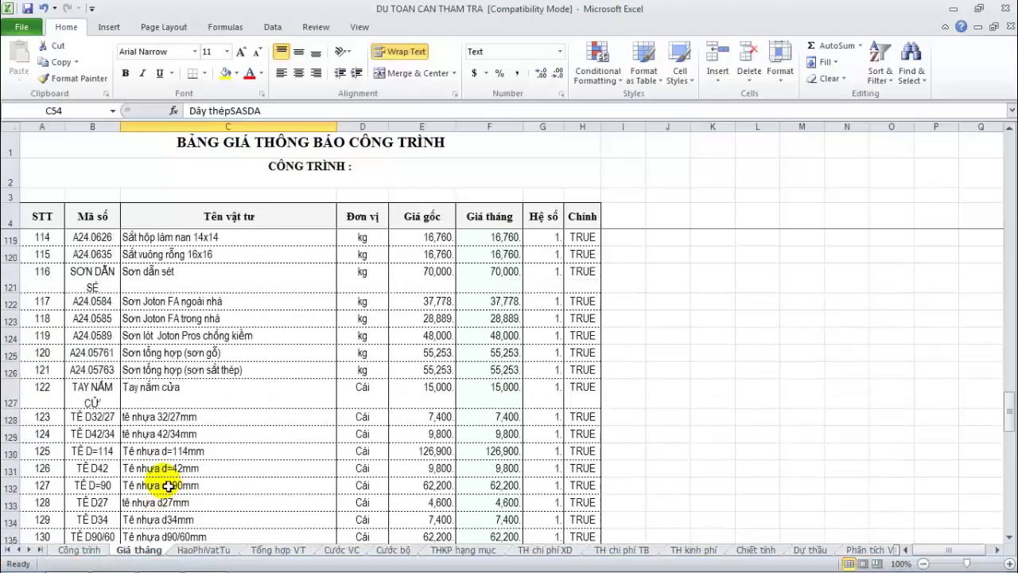
left_click(202, 377)
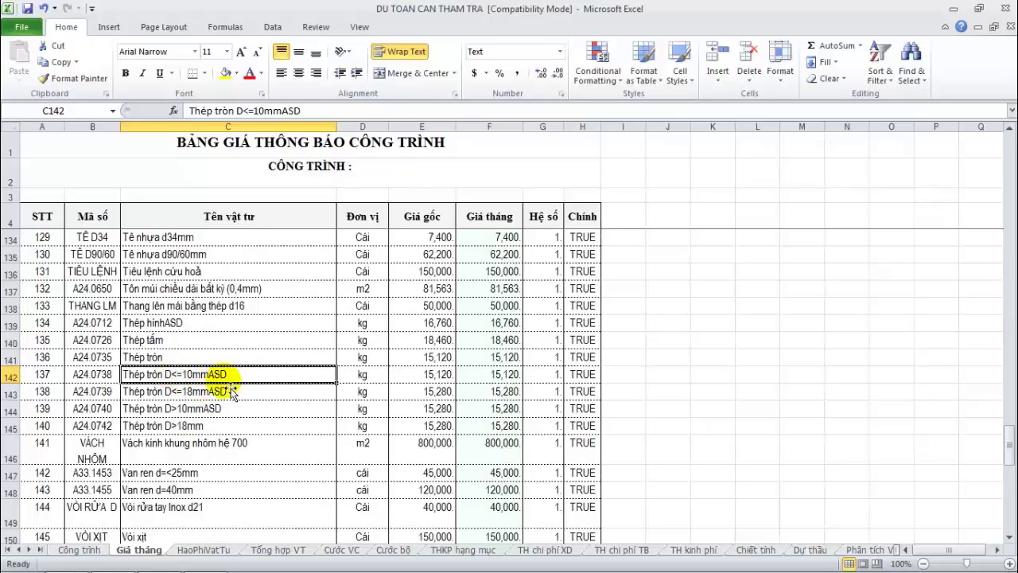
Return to Dự toán CT, check the note for Thép tròn D<=10mmASD and go back to the first work item, AA.11111.
mouse_move(167, 559)
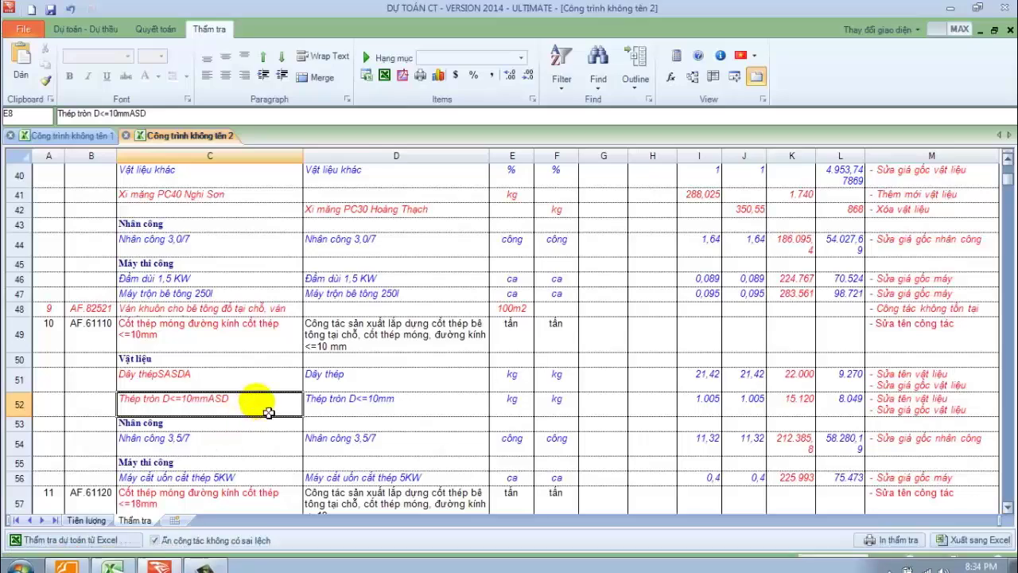
left_click(902, 416)
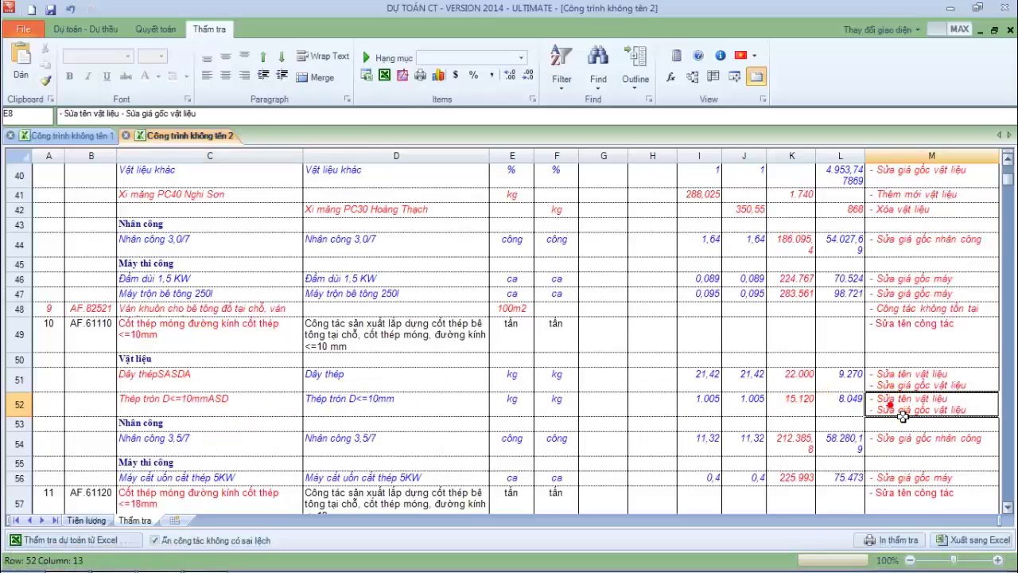
scroll(509, 407, "up", 5)
scroll(509, 407, "up", 8)
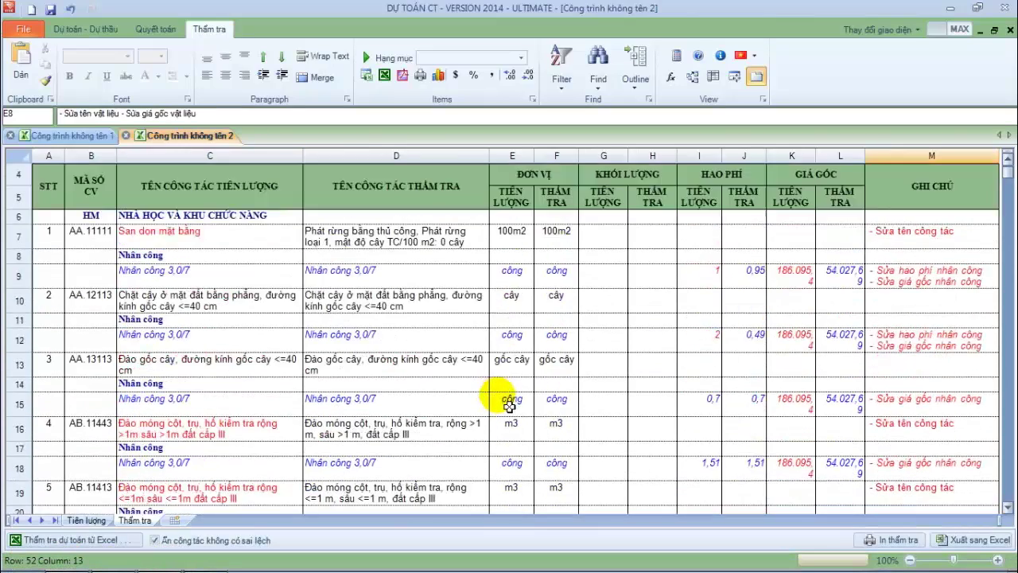
left_click(518, 303)
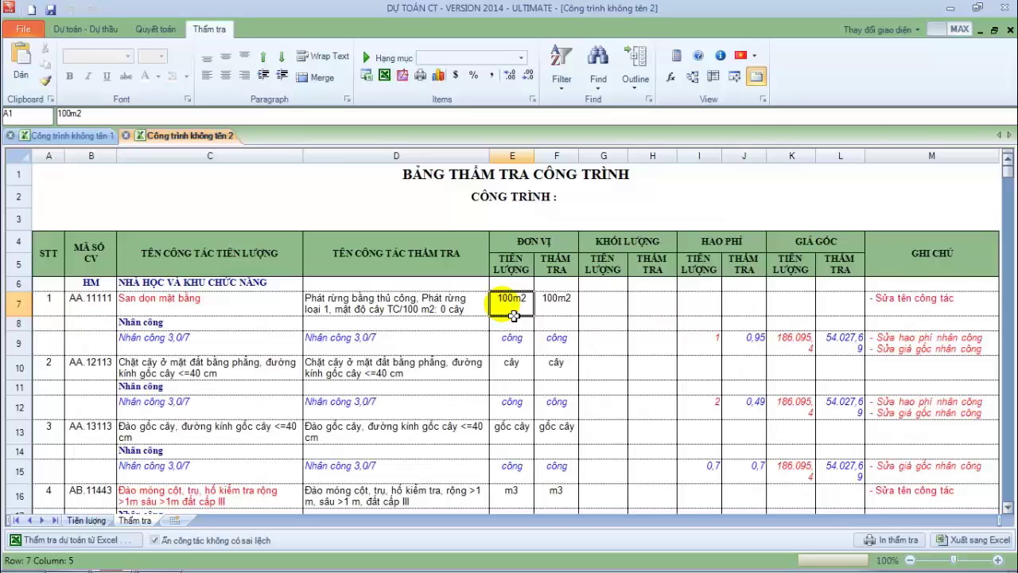
Minimize the current window, start Dự toán CT from the desktop and show its empty appraisal table.
left_click(954, 7)
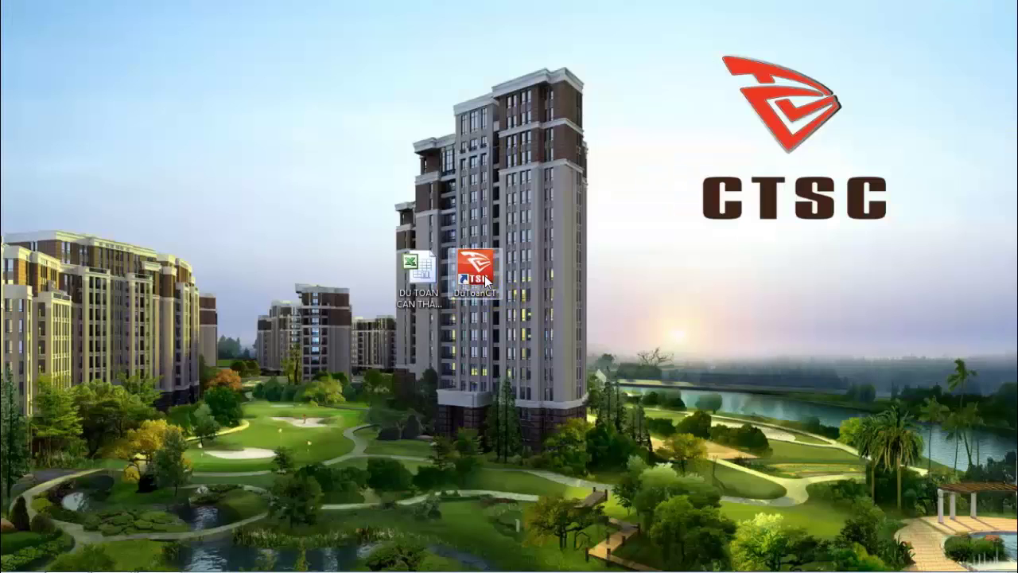
double_click(484, 275)
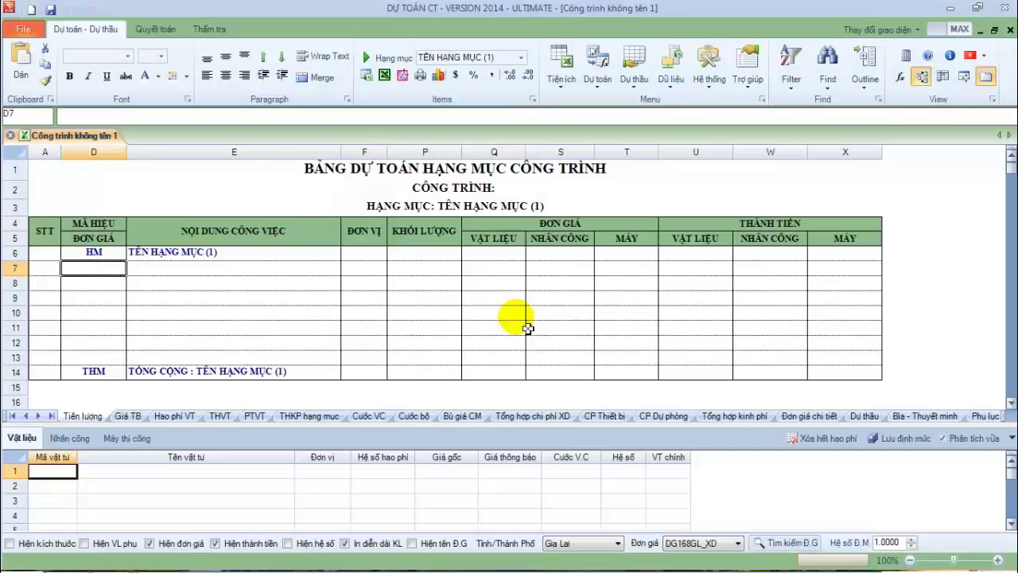
left_click(517, 316)
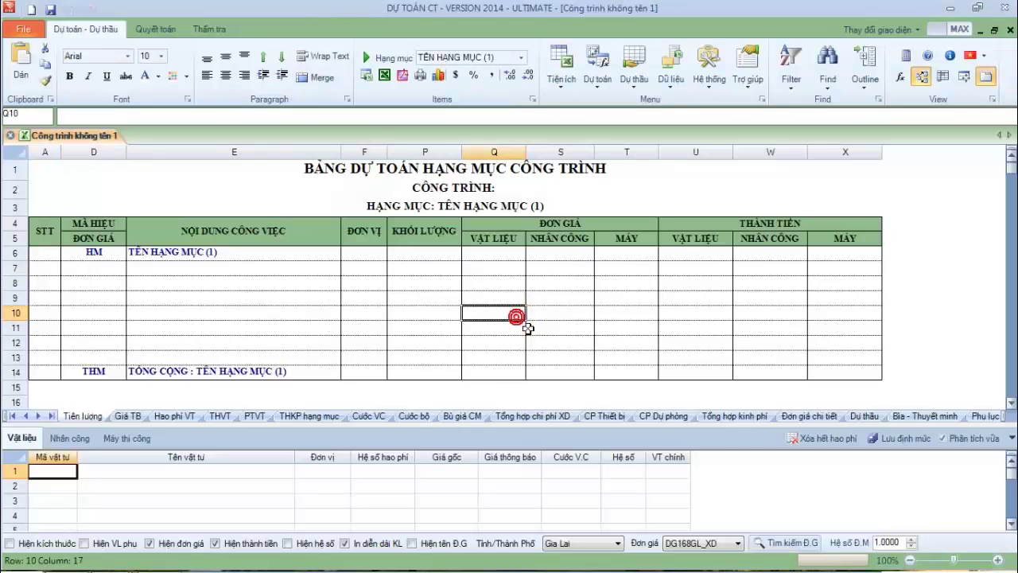
left_click(215, 28)
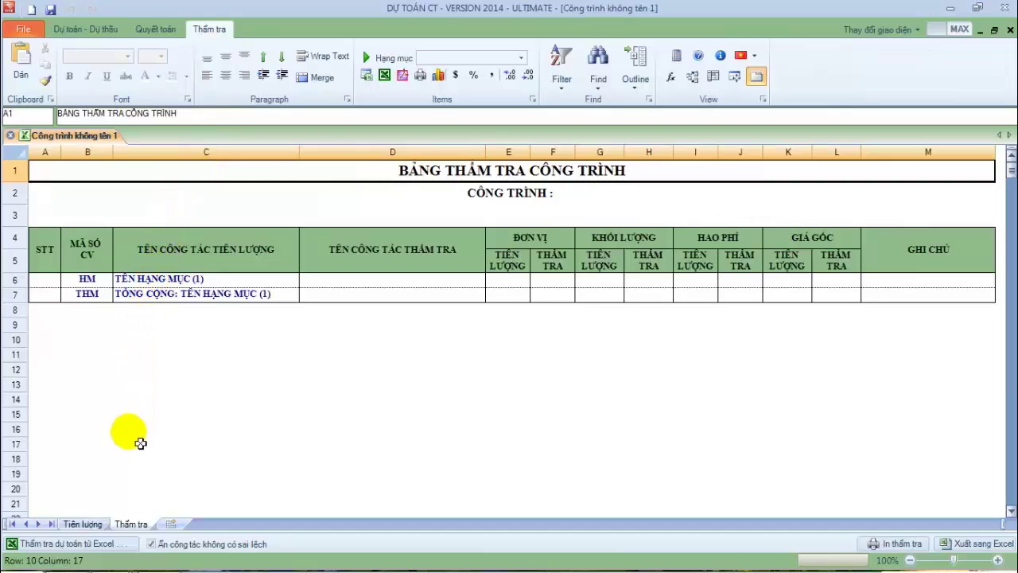
Load the Excel estimate ESCON_2012 from the MAU DU TOAN THAM TRA folder for appraisal.
left_click(74, 544)
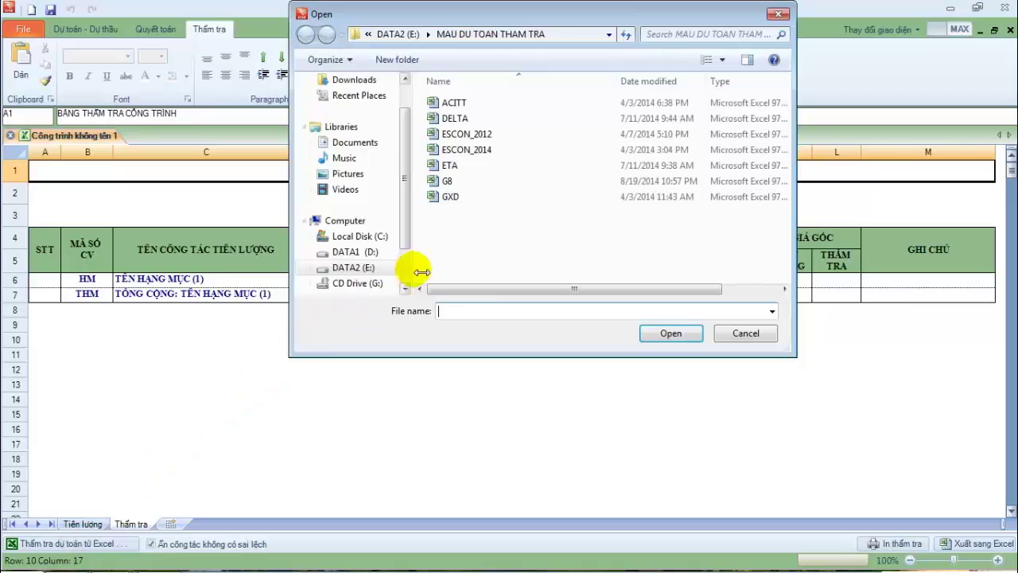
left_click(456, 137)
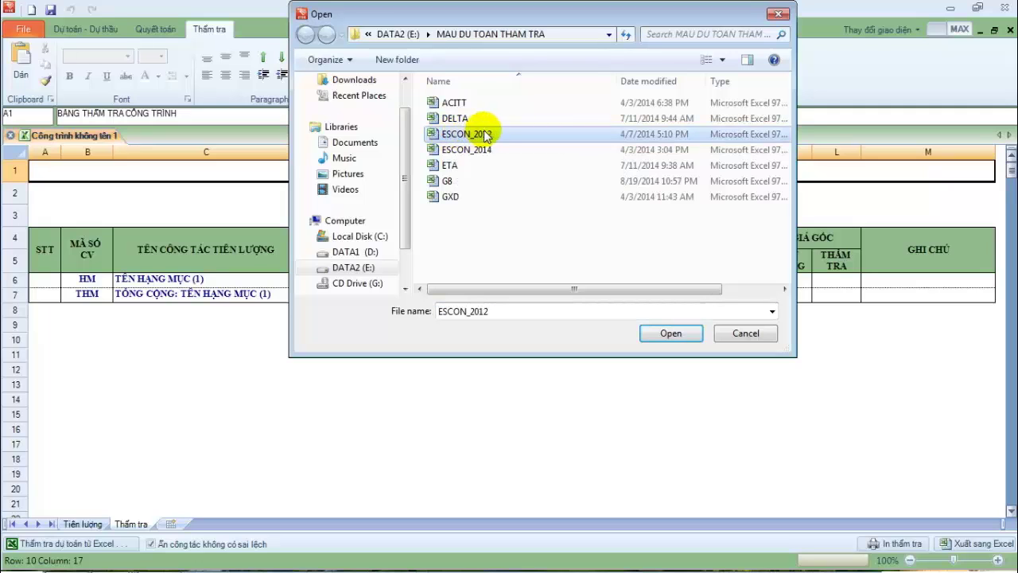
left_click(651, 335)
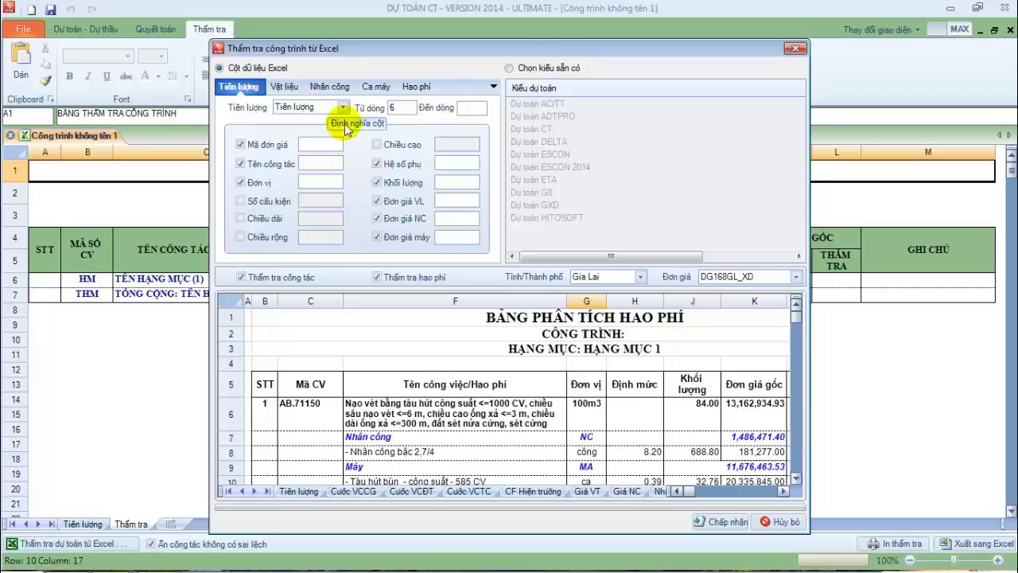
Run the appraisal of the loaded Excel file using the predefined Dự toán ESCON estimate type.
left_click(509, 69)
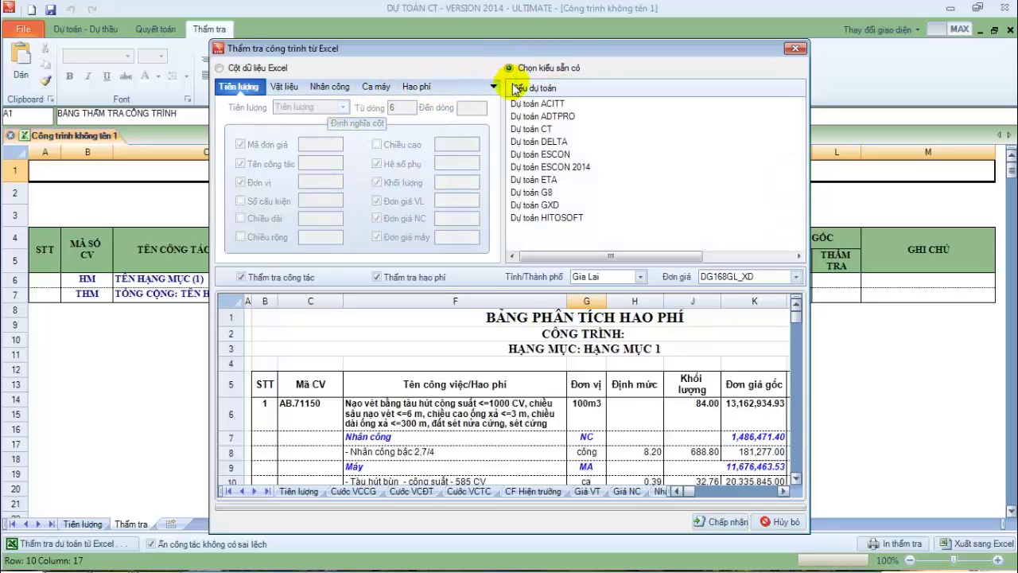
left_click(540, 155)
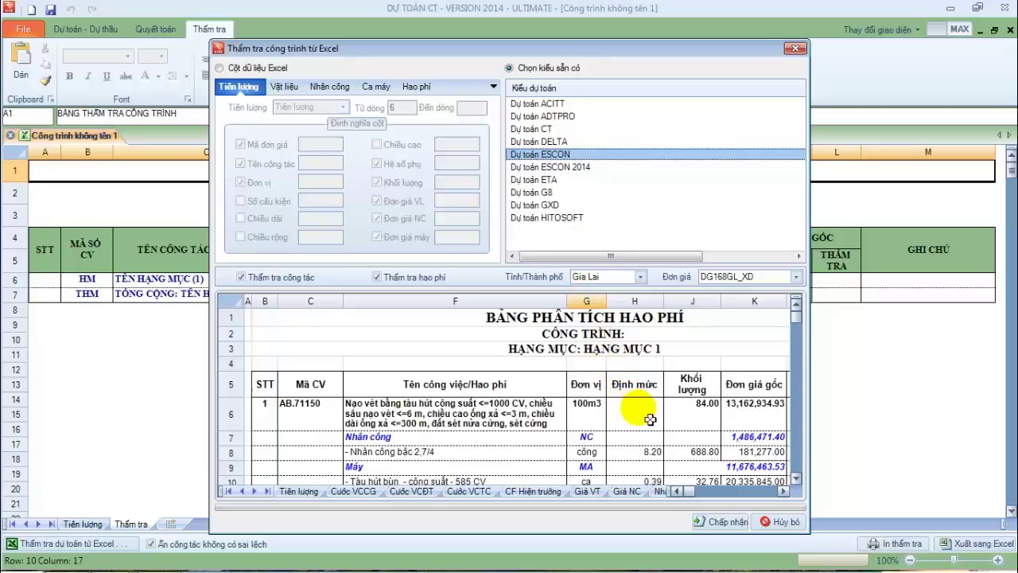
left_click(700, 518)
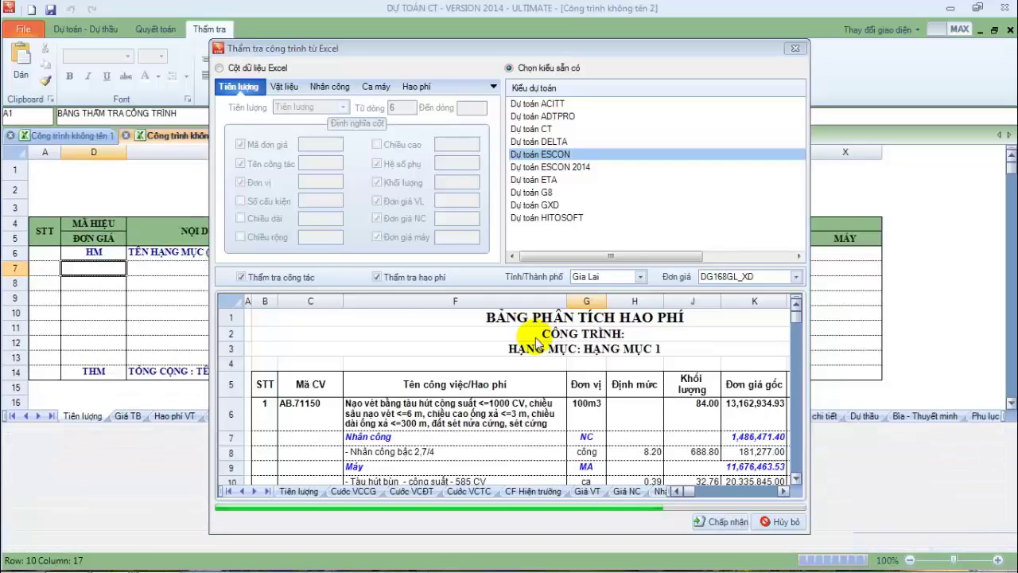
left_click(587, 347)
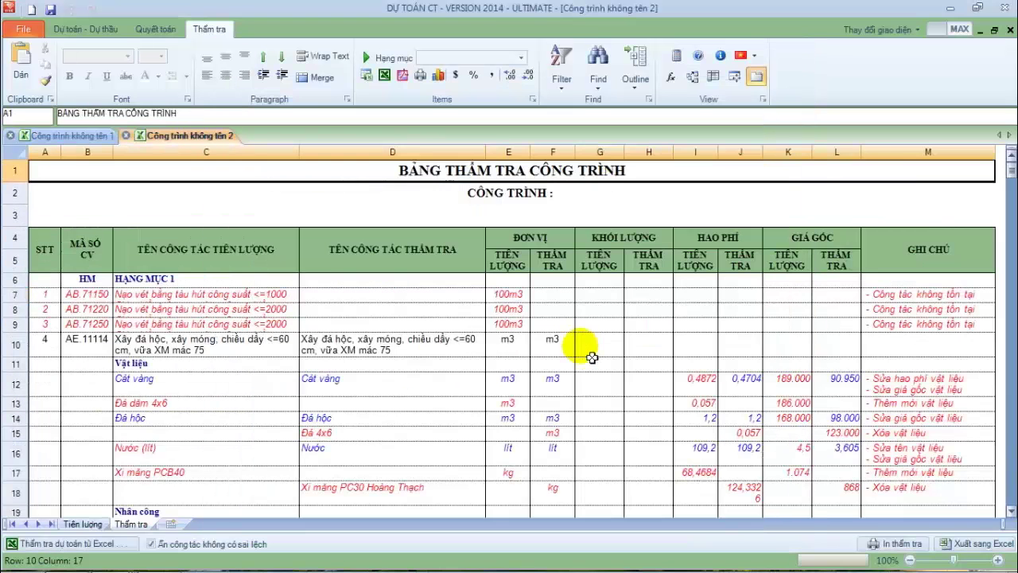
Look through the ESCON appraisal table's work items, materials and notes, and return to the first item, AB.71150.
left_click(567, 293)
scroll(540, 326, "down", 1)
scroll(540, 326, "down", 3)
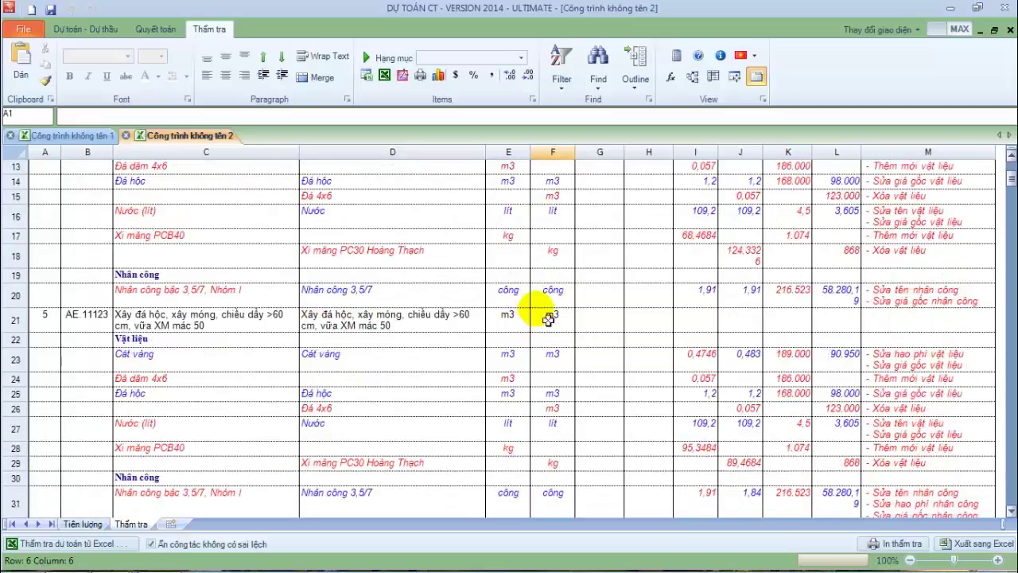
left_click(546, 330)
scroll(546, 332, "down", 5)
scroll(478, 314, "up", 6)
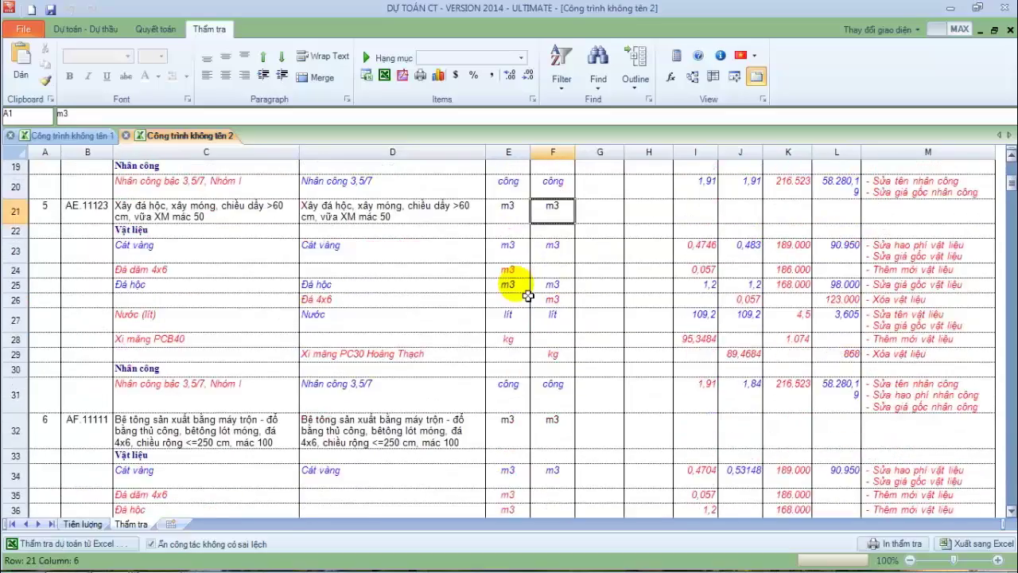
scroll(549, 309, "up", 3)
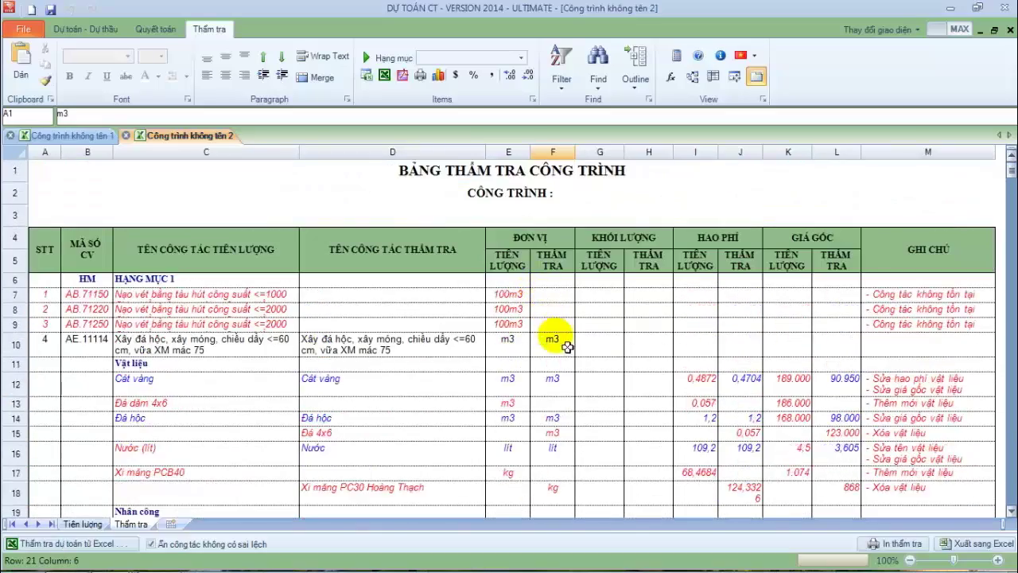
left_click(545, 295)
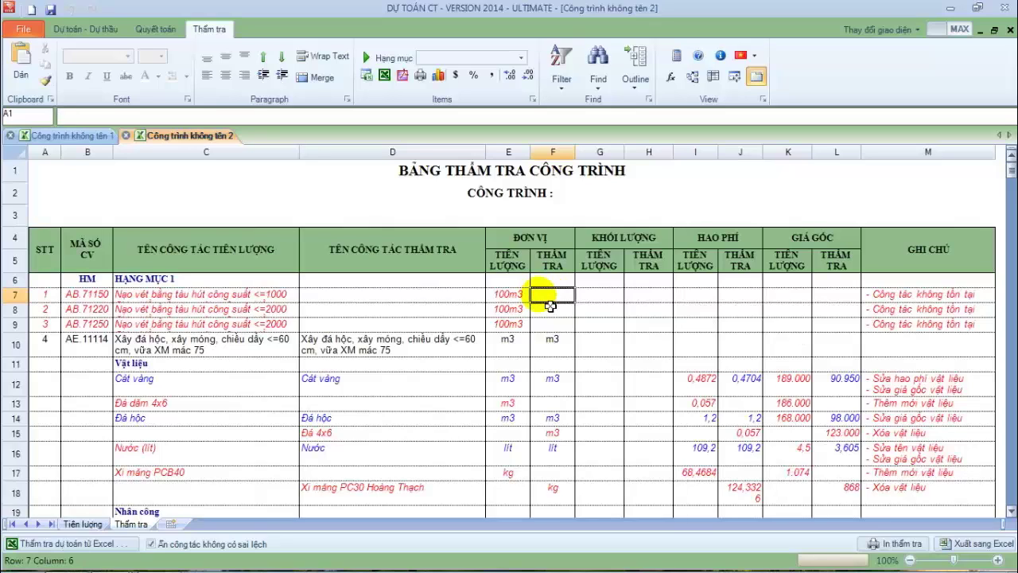